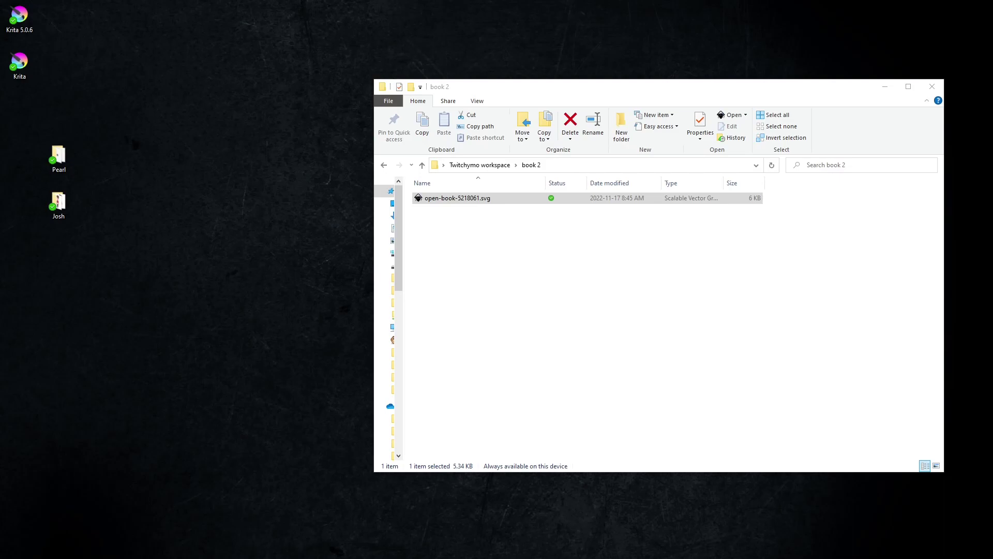
# Open the open-book SVG in Inkscape, fit the page in view and show Layers and Objects.
pyautogui.doubleClick(466, 200)
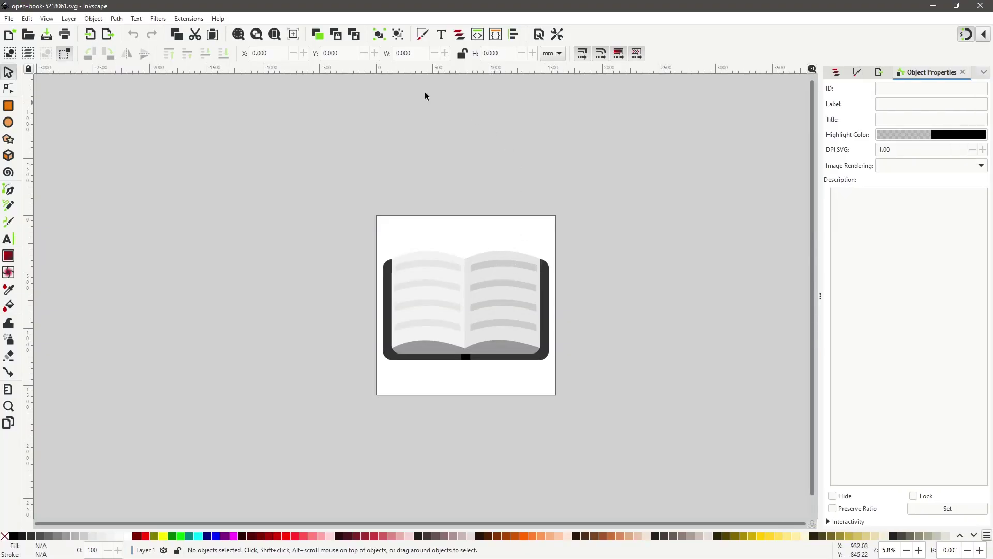
pyautogui.click(275, 34)
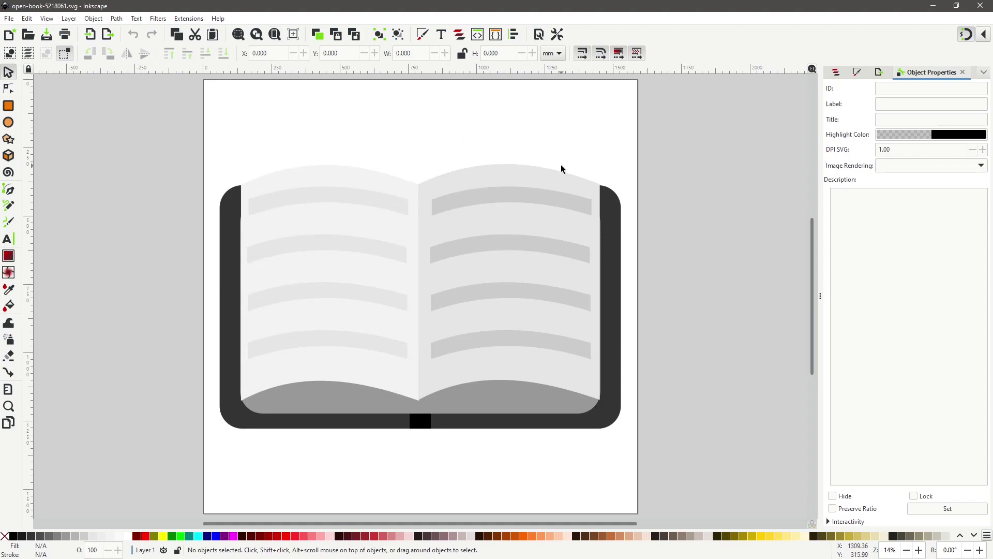
pyautogui.click(835, 73)
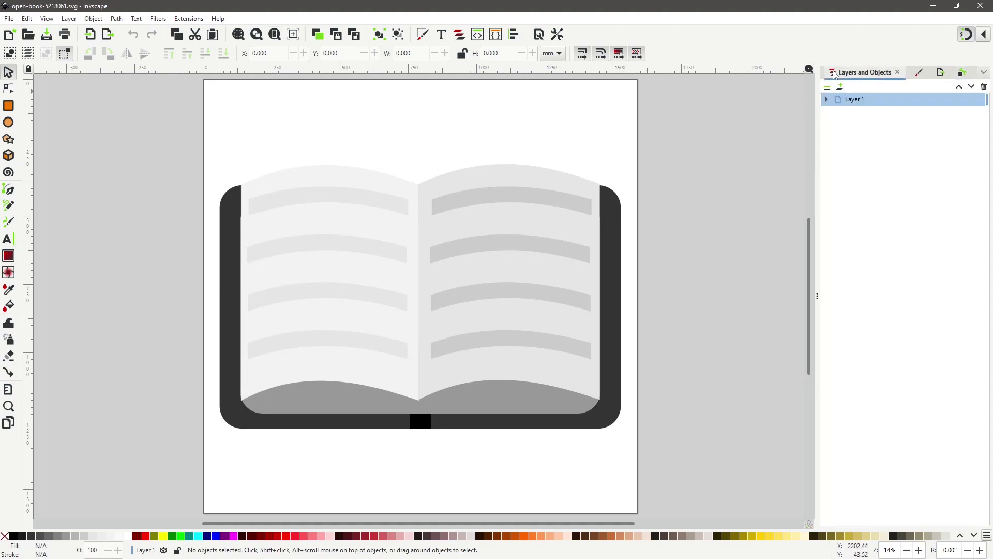
# Enter the book group and delete the grey line groups from the right and left pages.
pyautogui.click(512, 205)
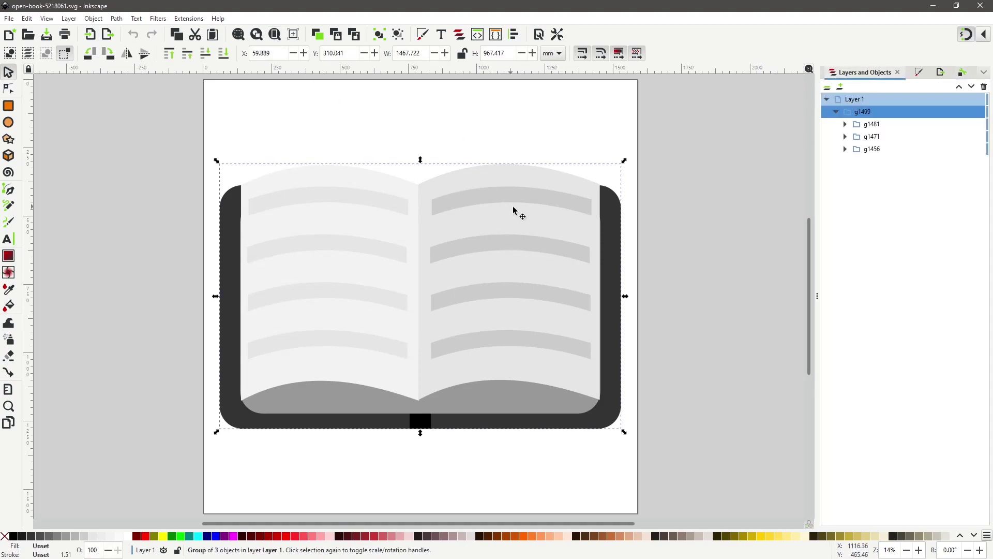
pyautogui.doubleClick(492, 194)
pyautogui.click(493, 194)
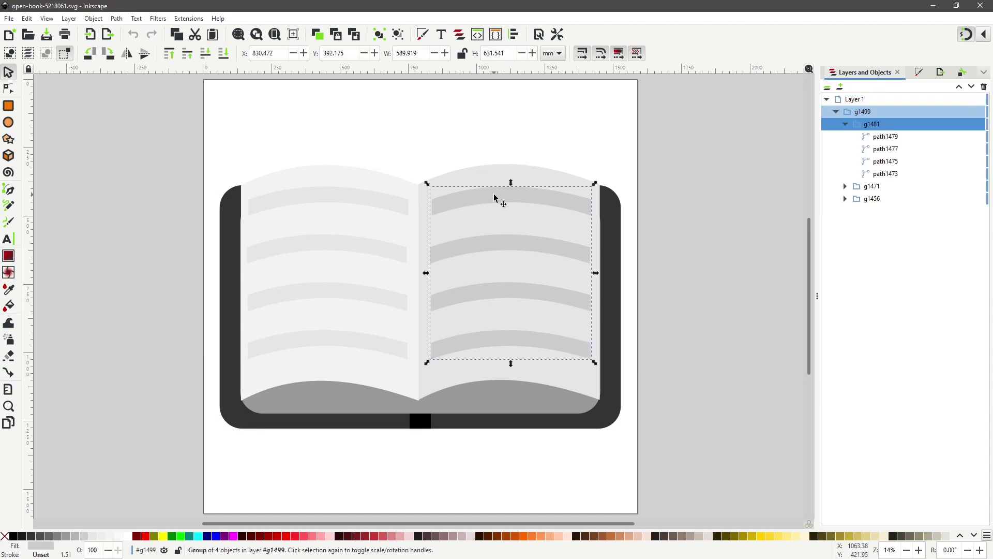
pyautogui.press('Delete')
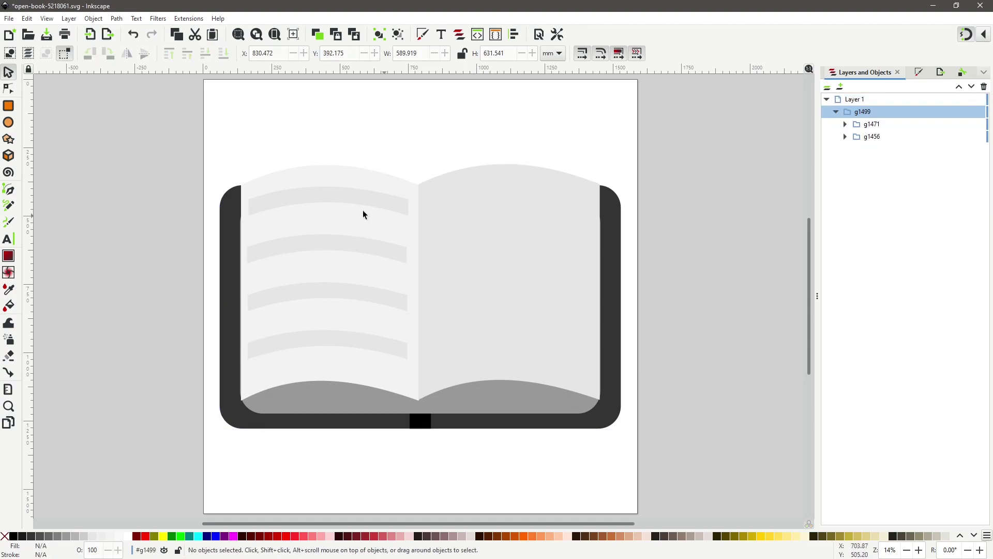
pyautogui.click(348, 202)
pyautogui.press('Delete')
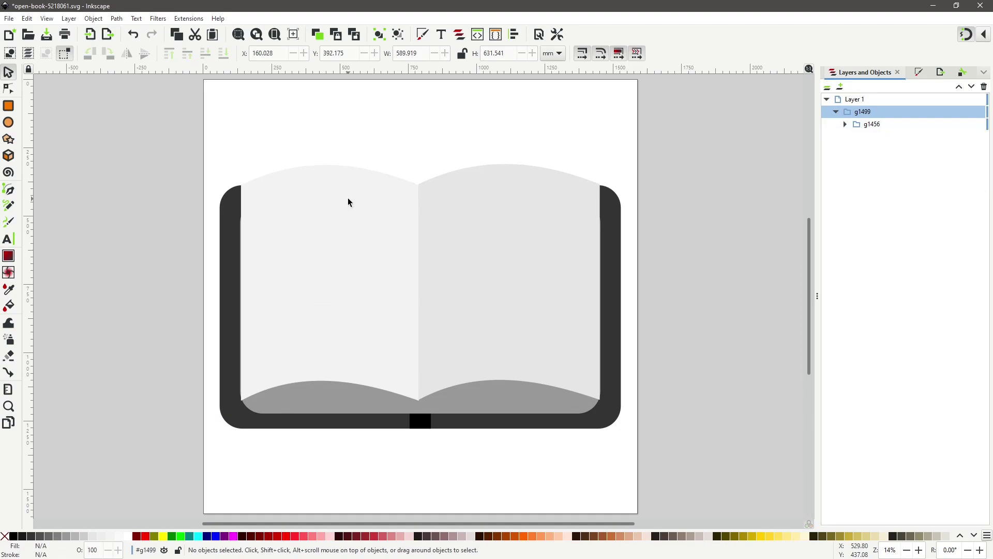
pyautogui.click(508, 254)
# Hide the page shapes path1449 and rect1446, then select the cover group g1456.
pyautogui.click(508, 254)
pyautogui.press('Escape')
pyautogui.keyDown('ctrl'); pyautogui.click(510, 257); pyautogui.keyUp('ctrl')
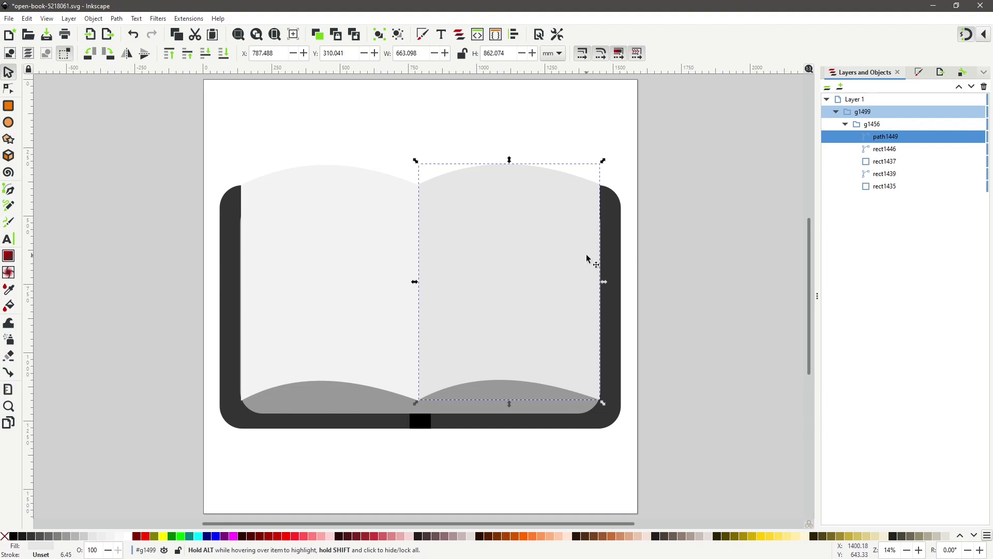
pyautogui.click(967, 137)
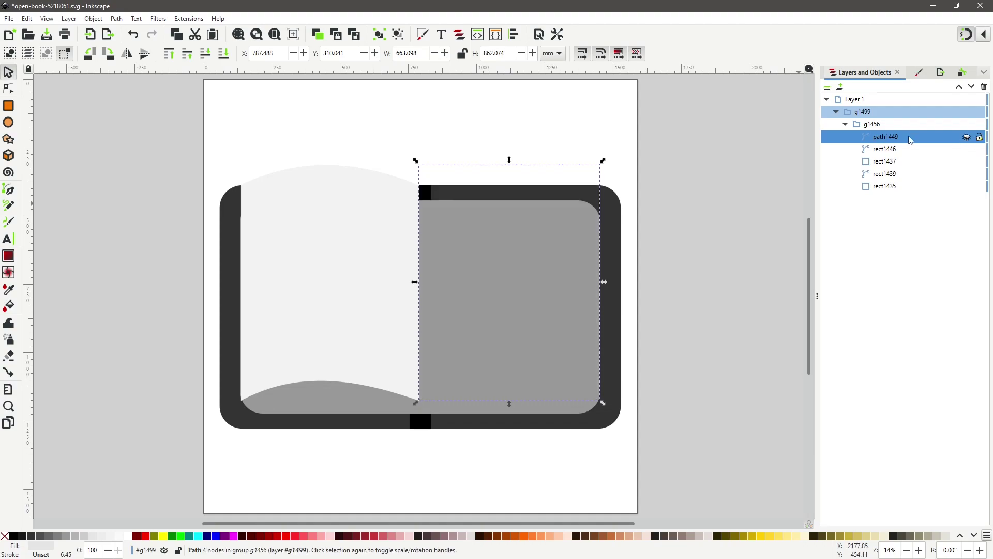
pyautogui.click(884, 150)
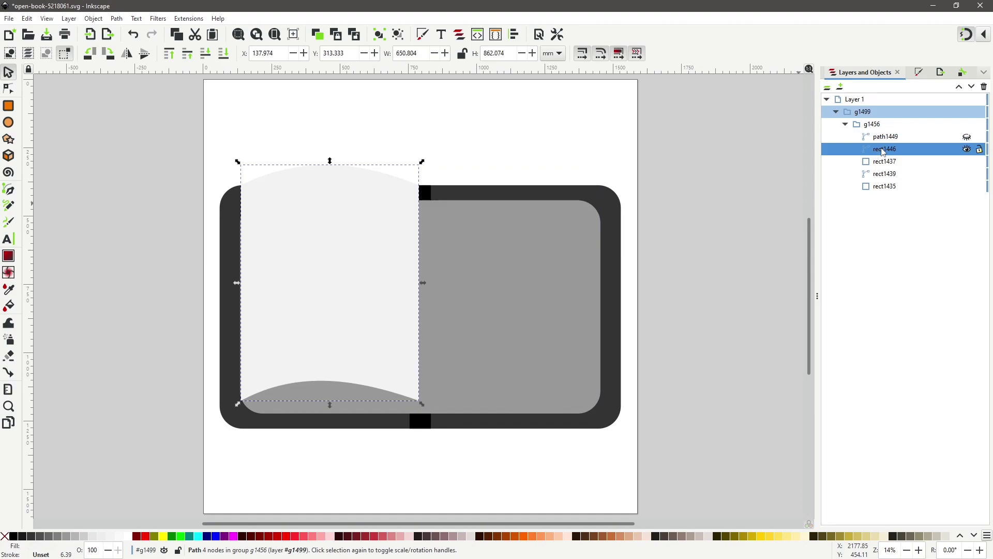
pyautogui.click(967, 149)
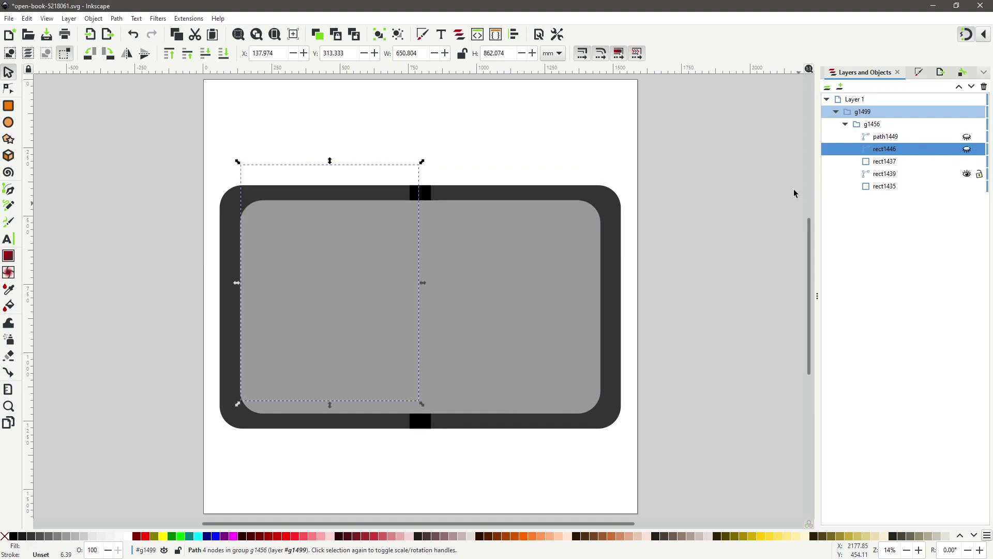
pyautogui.click(533, 173)
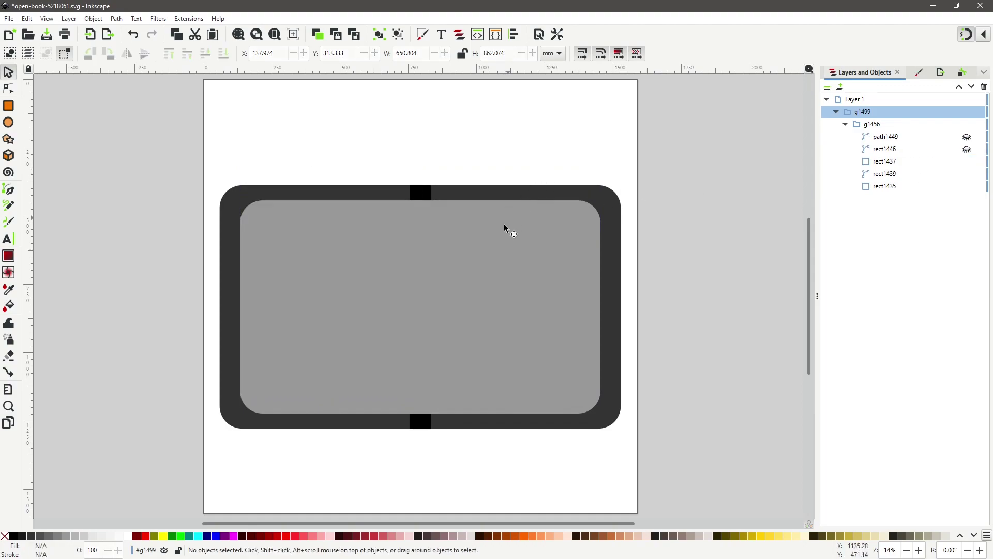
pyautogui.click(472, 199)
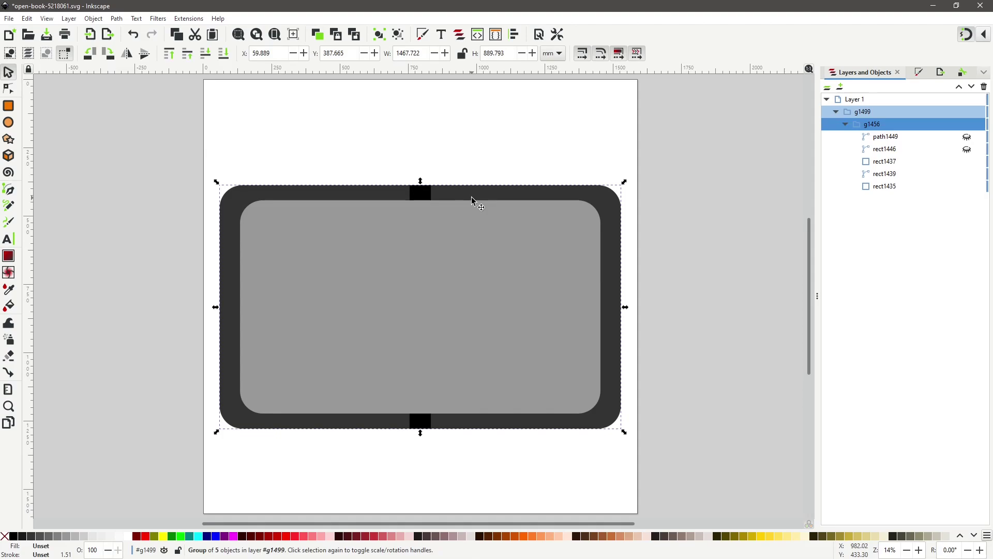
# Set the PNG export to the whole document at 2000 px wide, giving 1212 px height at 34.61 DPI.
pyautogui.click(920, 76)
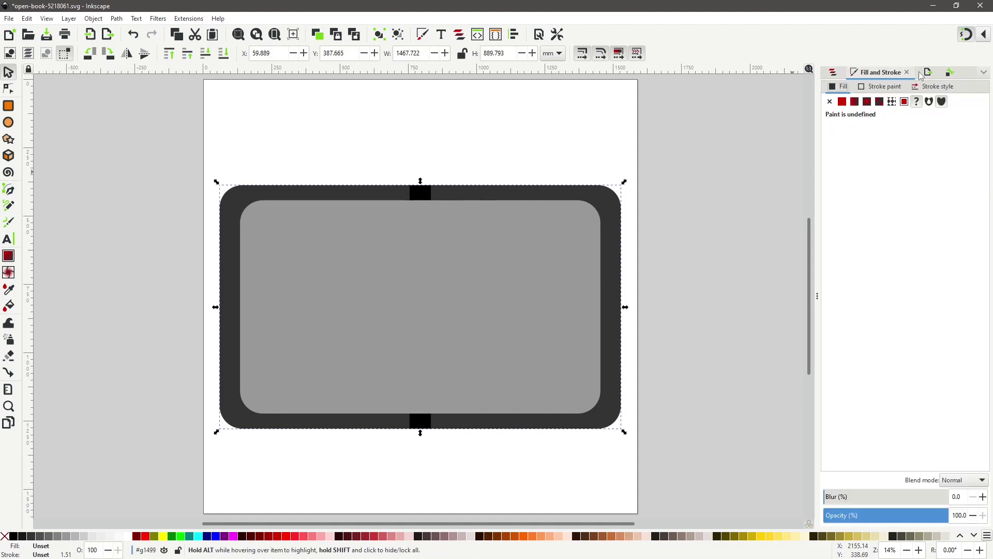
pyautogui.click(928, 75)
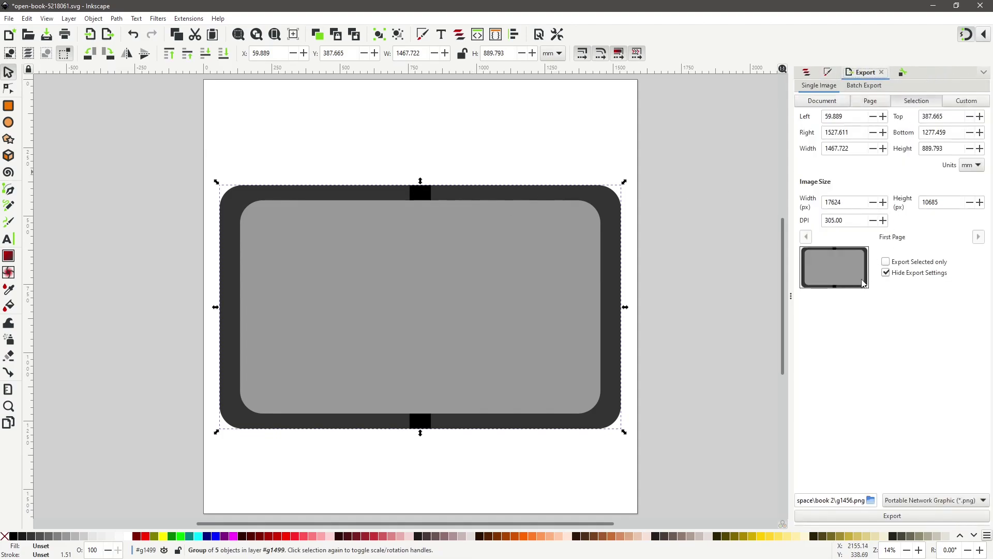
pyautogui.click(837, 501)
pyautogui.moveTo(837, 501); pyautogui.dragTo(855, 503)
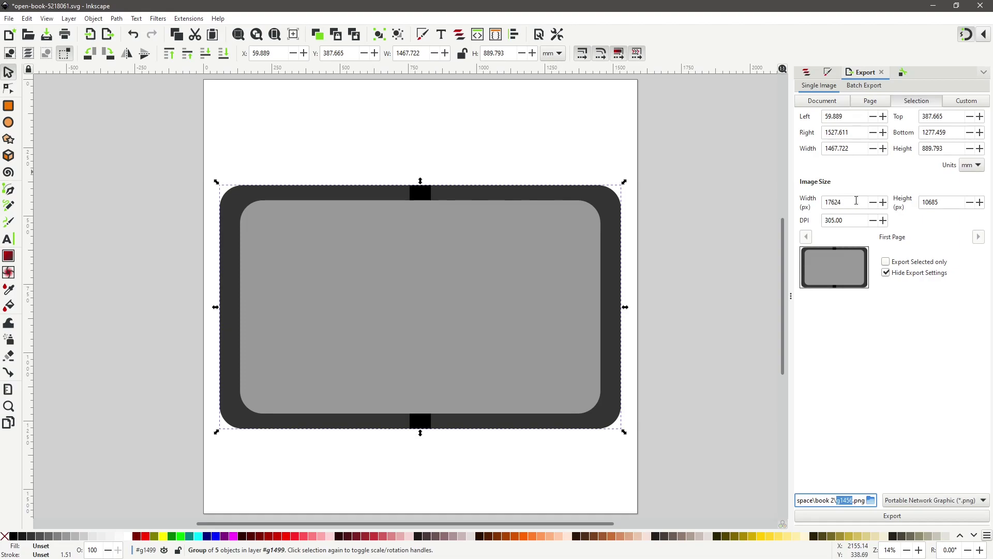
pyautogui.click(825, 104)
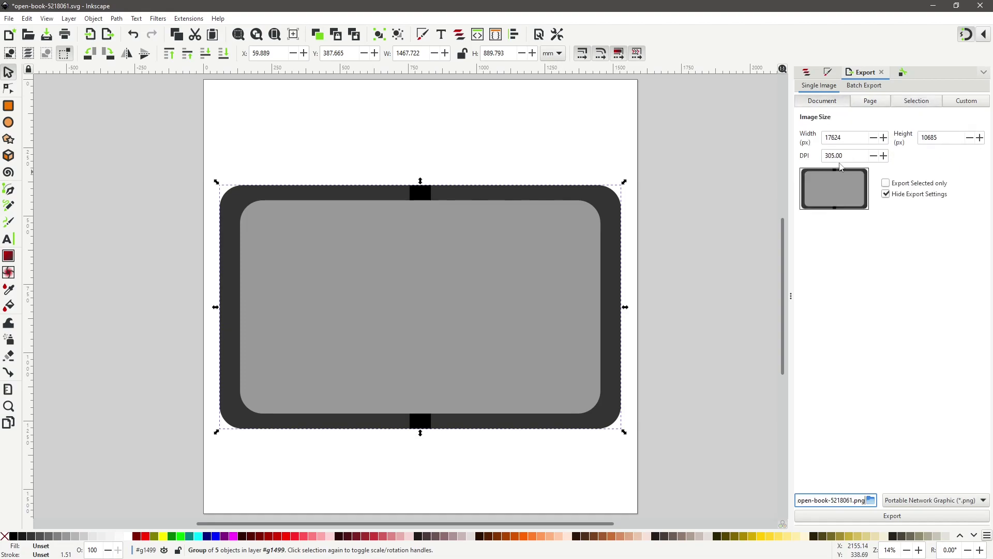
pyautogui.moveTo(847, 137); pyautogui.dragTo(820, 137)
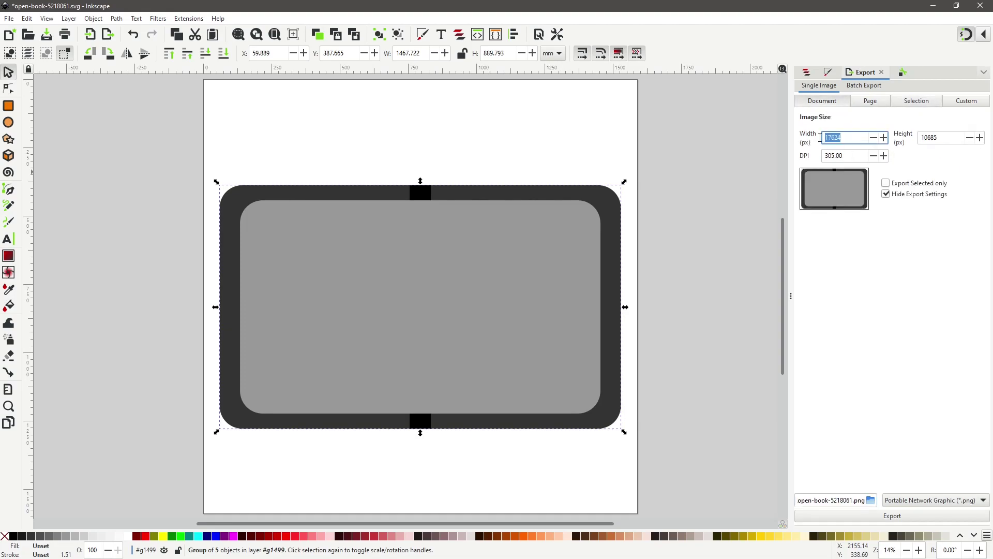
pyautogui.write('2000')
pyautogui.click(859, 154)
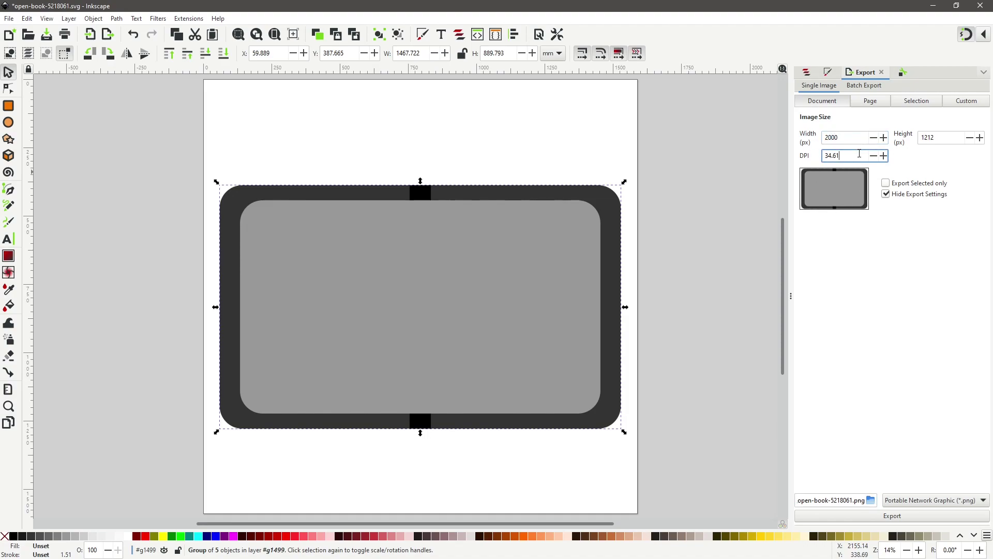
pyautogui.click(949, 136)
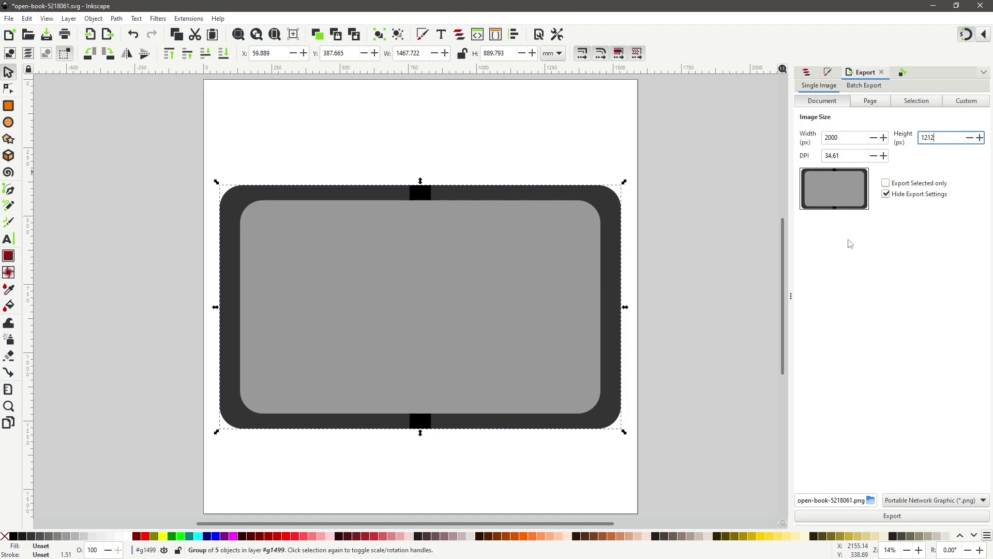
pyautogui.moveTo(137, 159); pyautogui.dragTo(675, 476)
# Switch the export to Selection, rename g1456.png to book.png and export it at 2000 × 1212 px.
pyautogui.click(925, 103)
pyautogui.click(841, 500)
pyautogui.moveTo(837, 501); pyautogui.dragTo(854, 502)
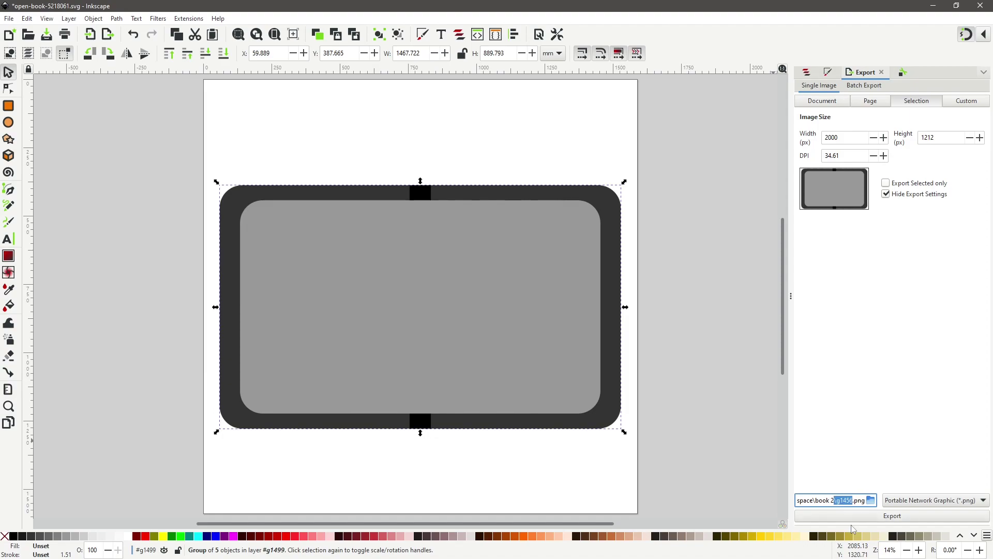
pyautogui.press('Right')
pyautogui.press('BackSpace')
pyautogui.press('BackSpace')
pyautogui.press('BackSpace')
pyautogui.press('BackSpace')
pyautogui.press('BackSpace')
pyautogui.write('book')
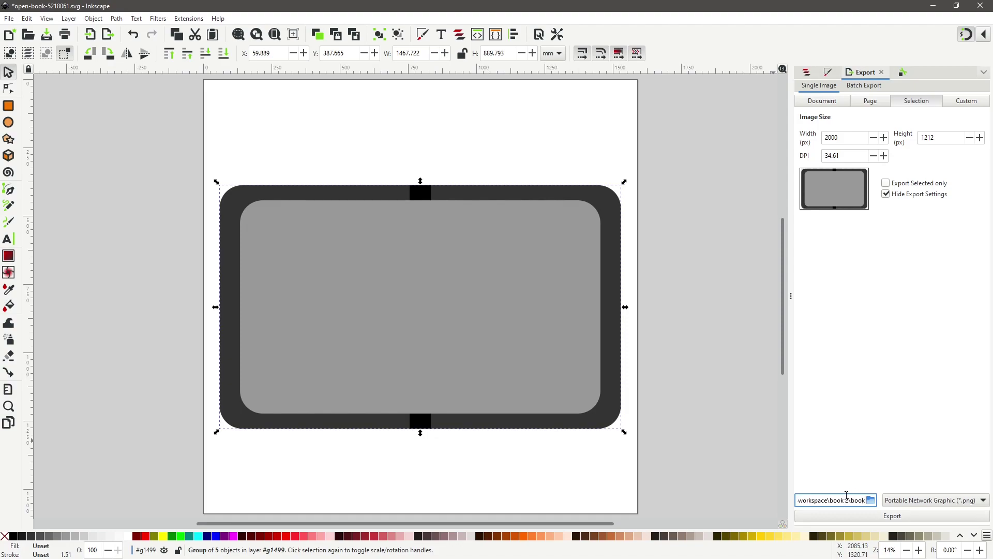
pyautogui.click(888, 518)
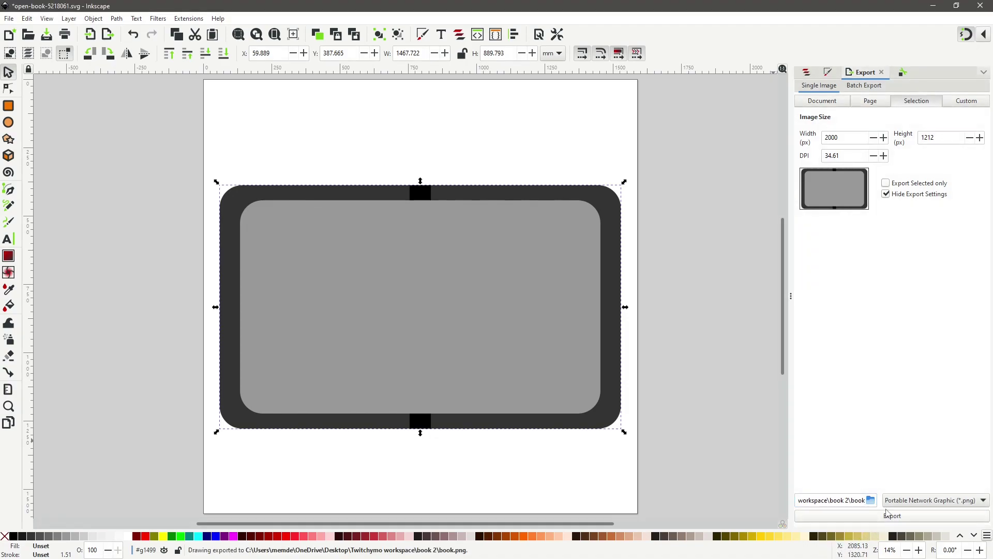
# Minimise Inkscape, view book 2 as large icons, and preview book.png before closing the viewer.
pyautogui.click(933, 6)
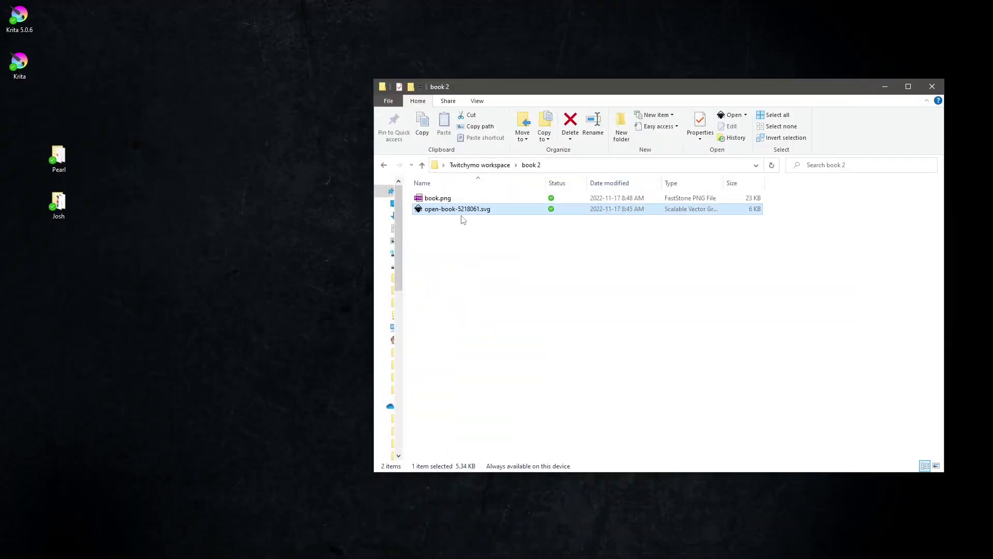
pyautogui.click(936, 465)
pyautogui.click(433, 226)
pyautogui.doubleClick(433, 226)
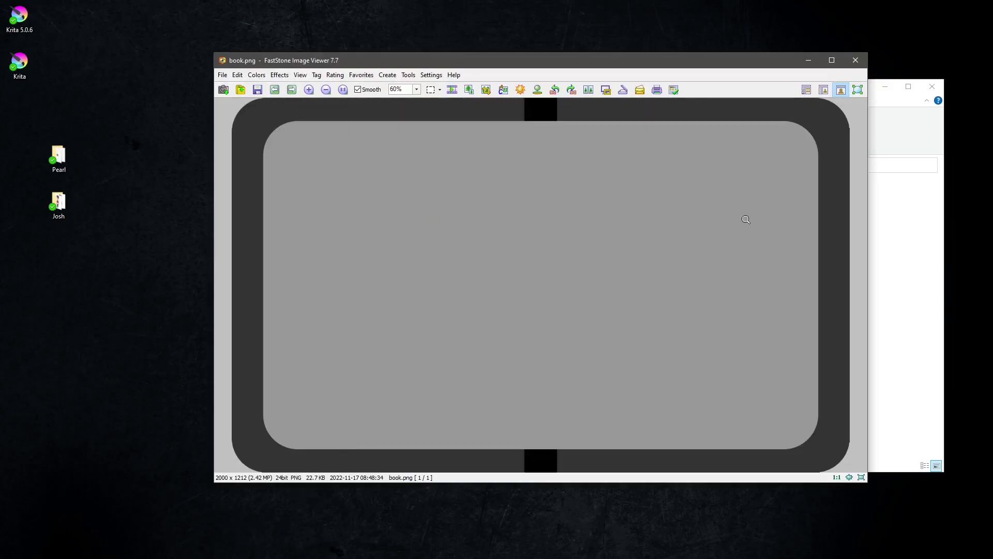
pyautogui.click(854, 61)
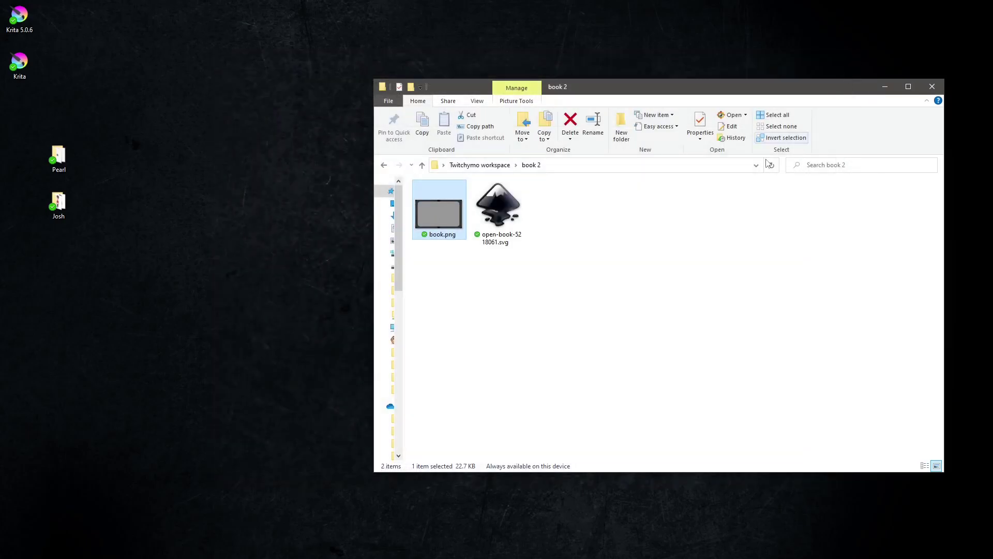
pyautogui.click(715, 197)
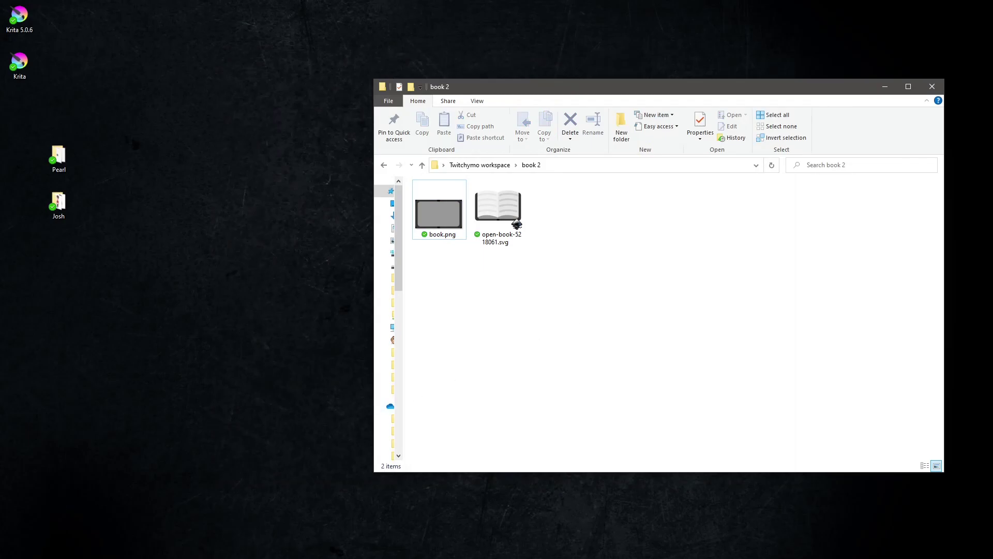
# Hide the inner board, spine bars and rect1435, then show and select page shape path1449.
pyautogui.hotkey('alt', 'Tab')
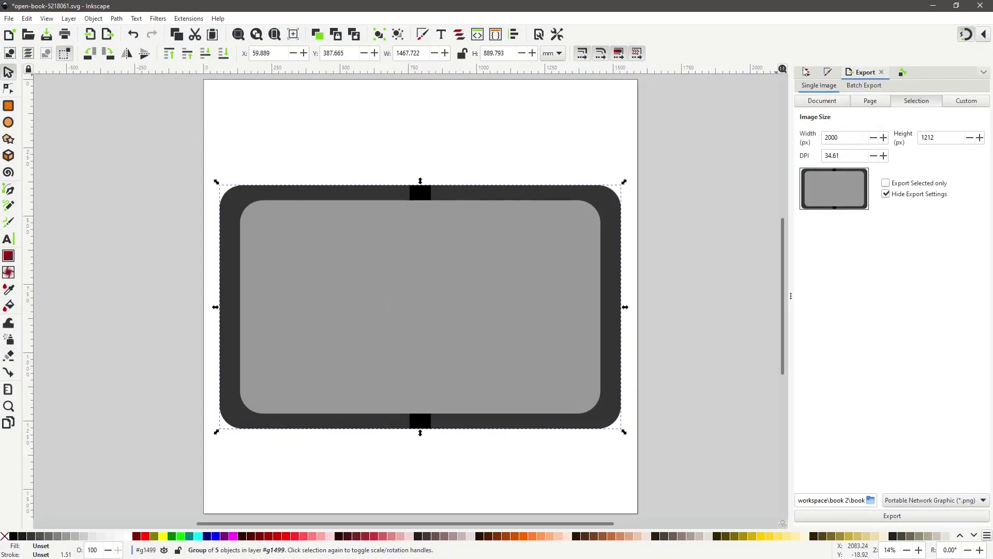
pyautogui.click(810, 72)
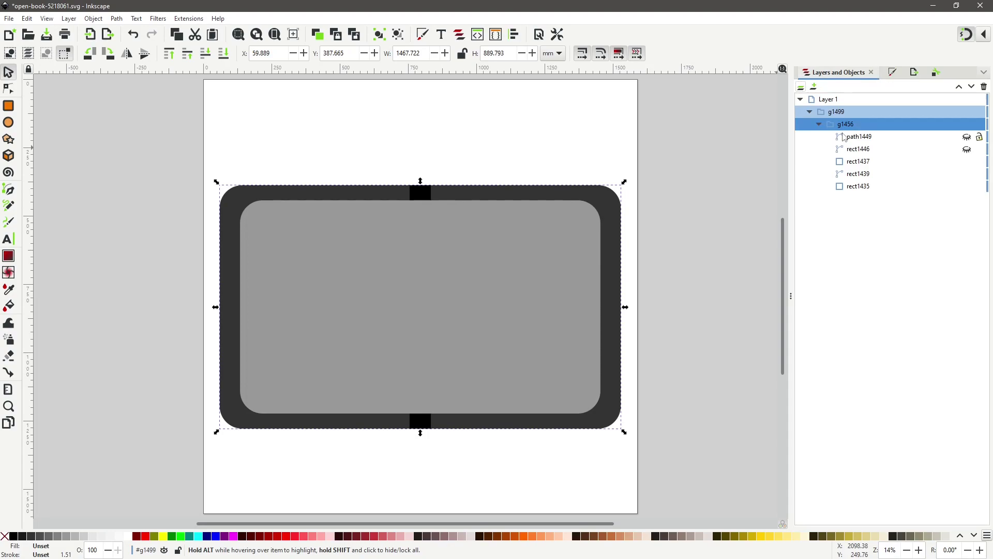
pyautogui.click(966, 162)
pyautogui.click(967, 175)
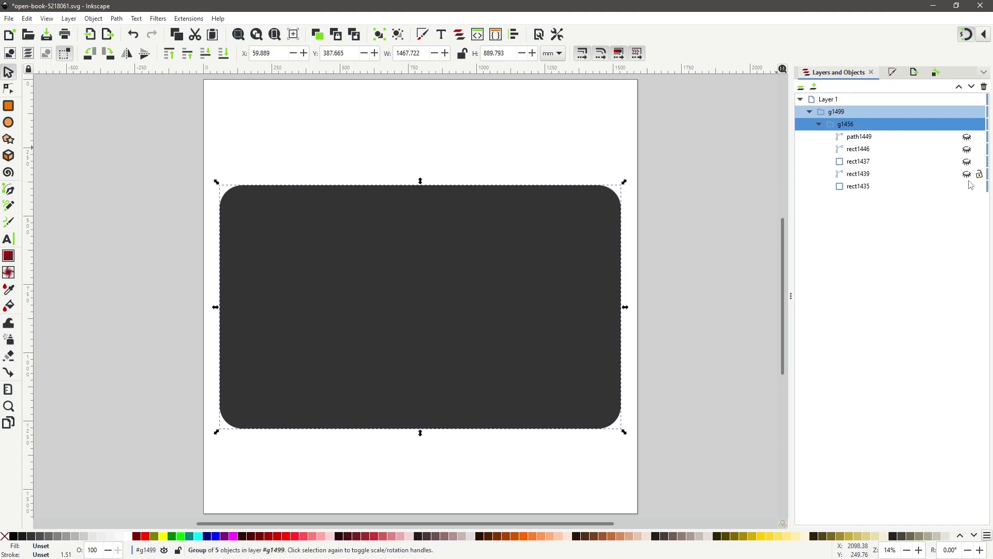
pyautogui.click(967, 187)
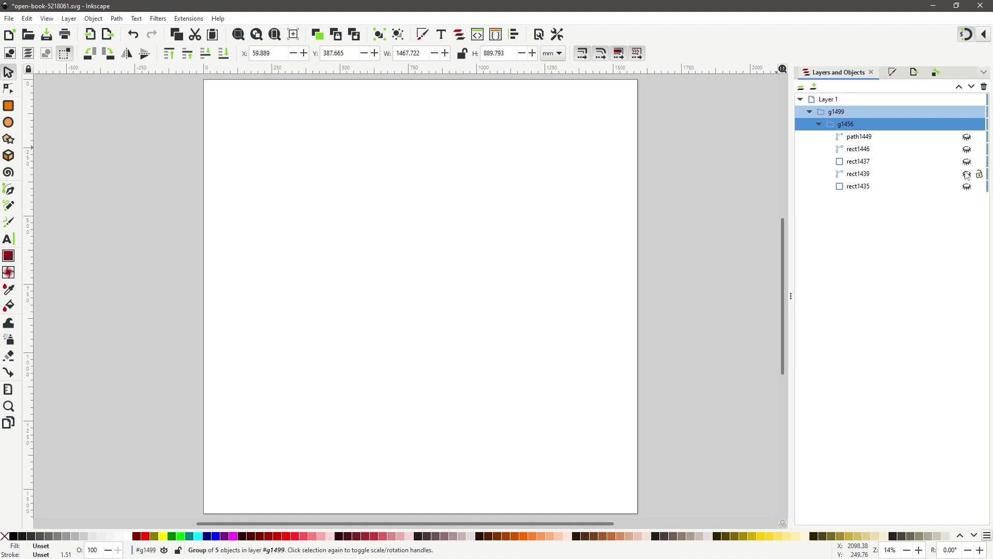
pyautogui.click(967, 136)
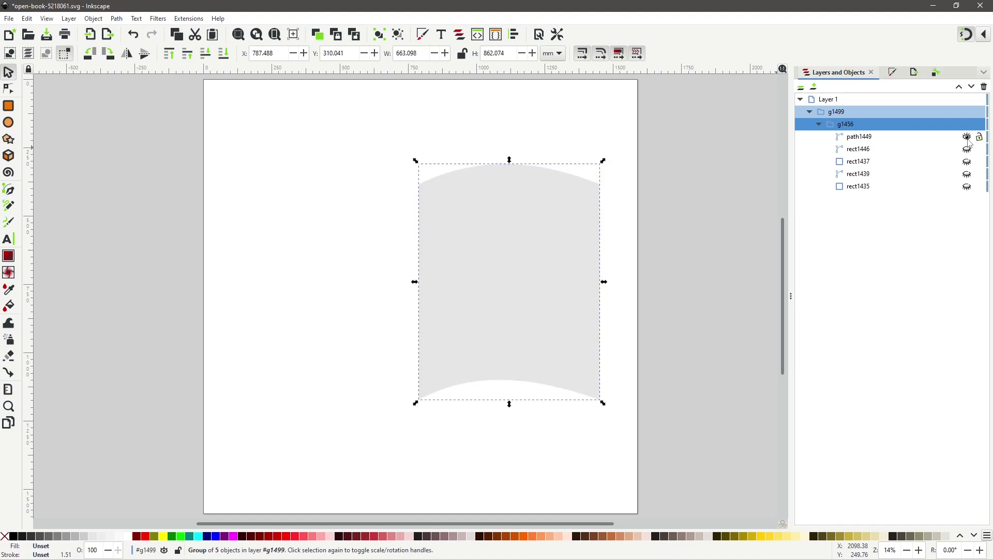
pyautogui.click(856, 137)
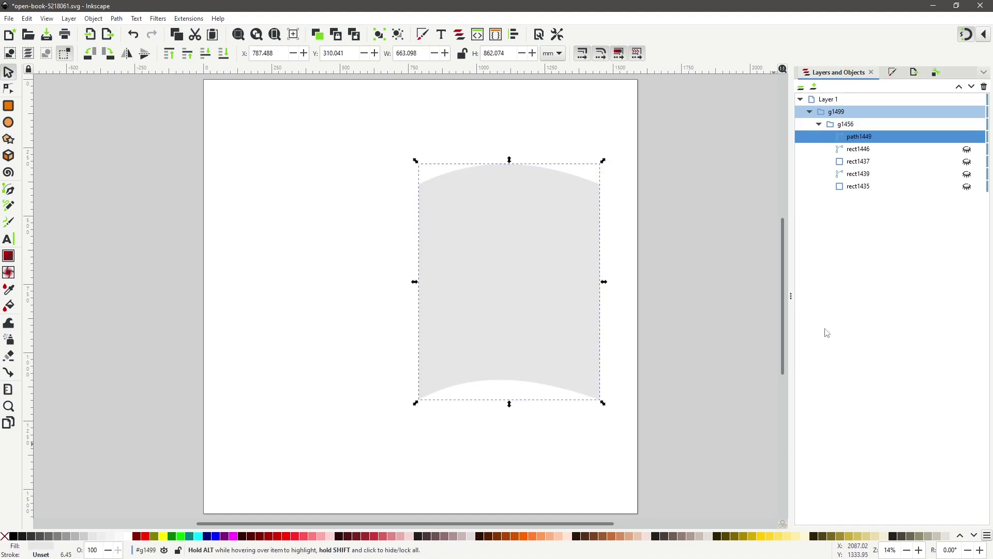
# Export the selected page shape as page.png (904 × 1175 px) and close Inkscape.
pyautogui.click(914, 73)
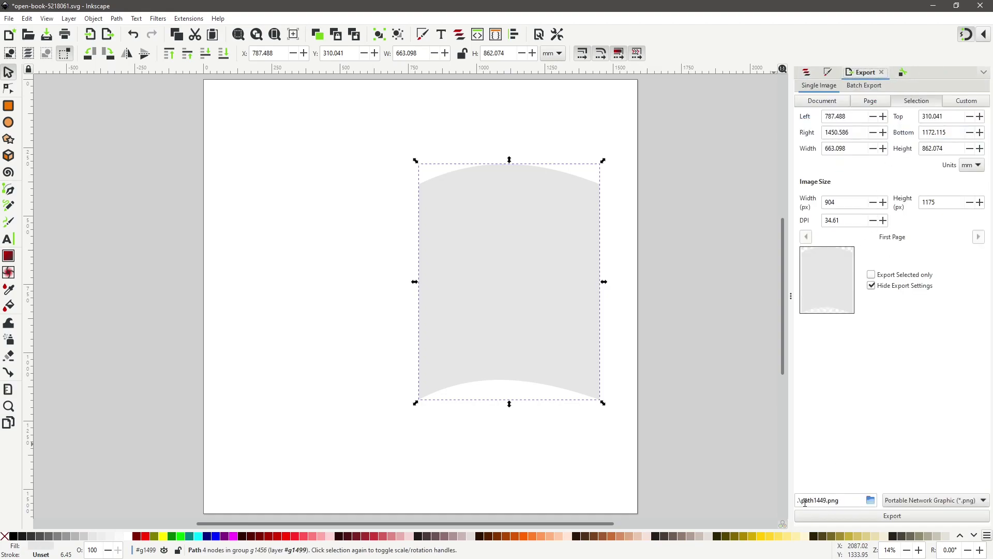
pyautogui.moveTo(803, 499); pyautogui.dragTo(826, 500)
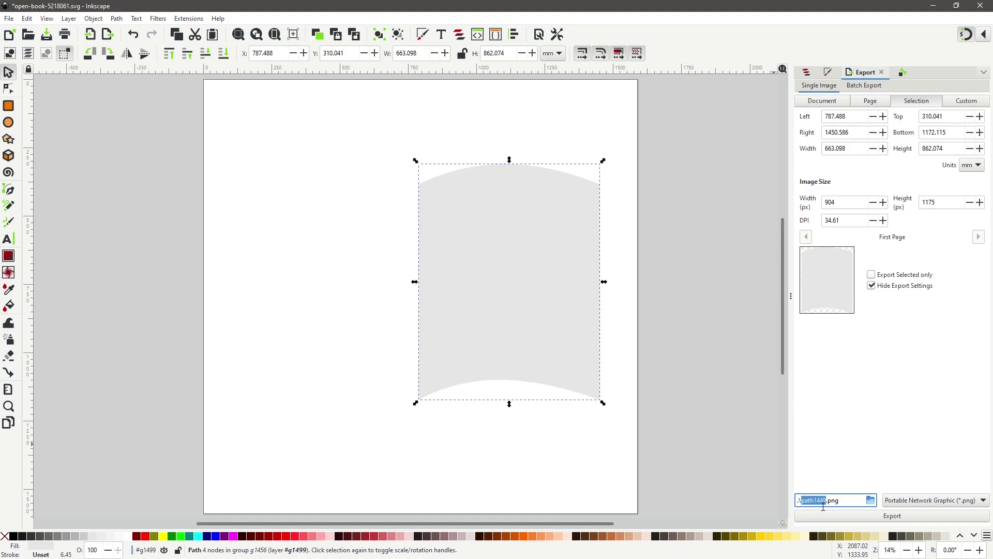
pyautogui.write('page')
pyautogui.click(898, 516)
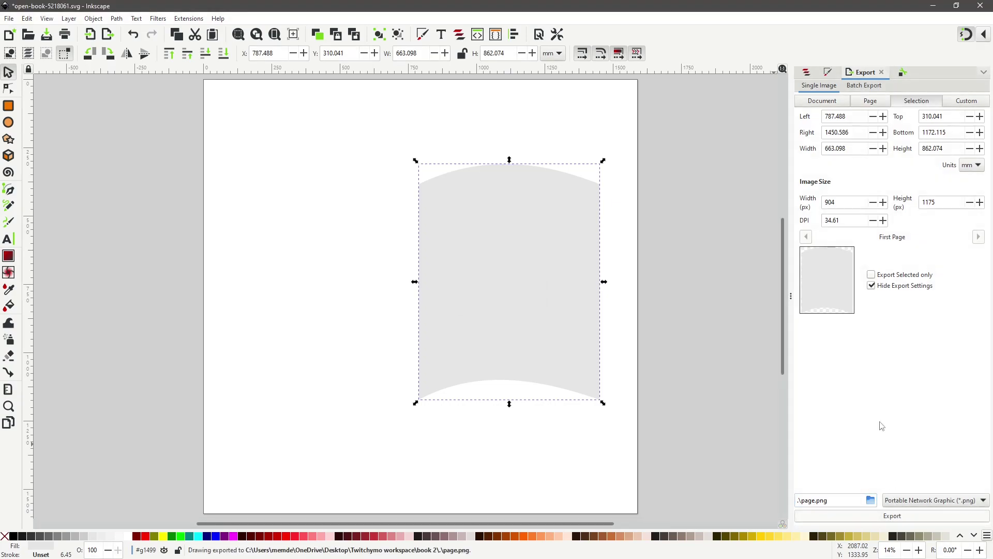
pyautogui.click(979, 7)
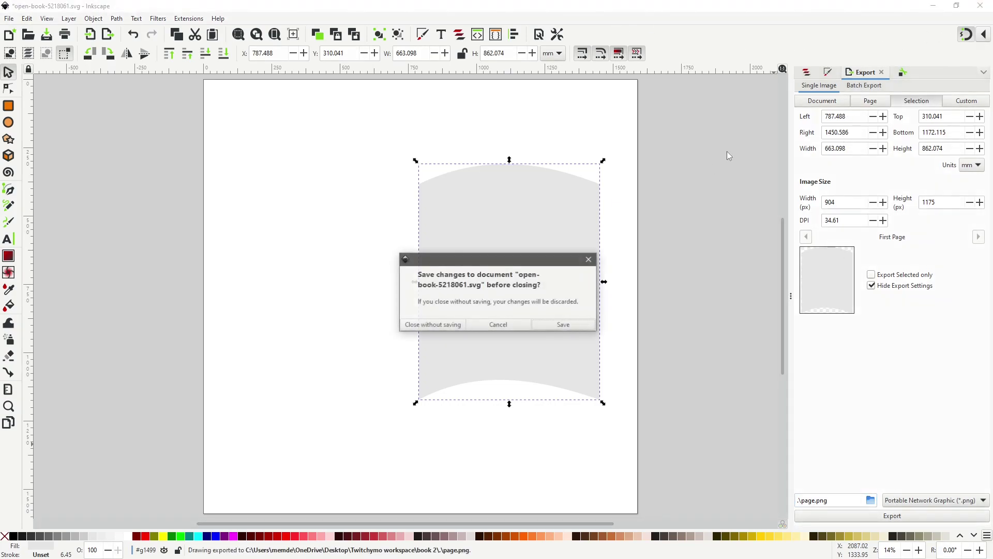
# Discard the Inkscape changes, open page.png in FastStone and send it to Krita 5.0.6.
pyautogui.click(441, 324)
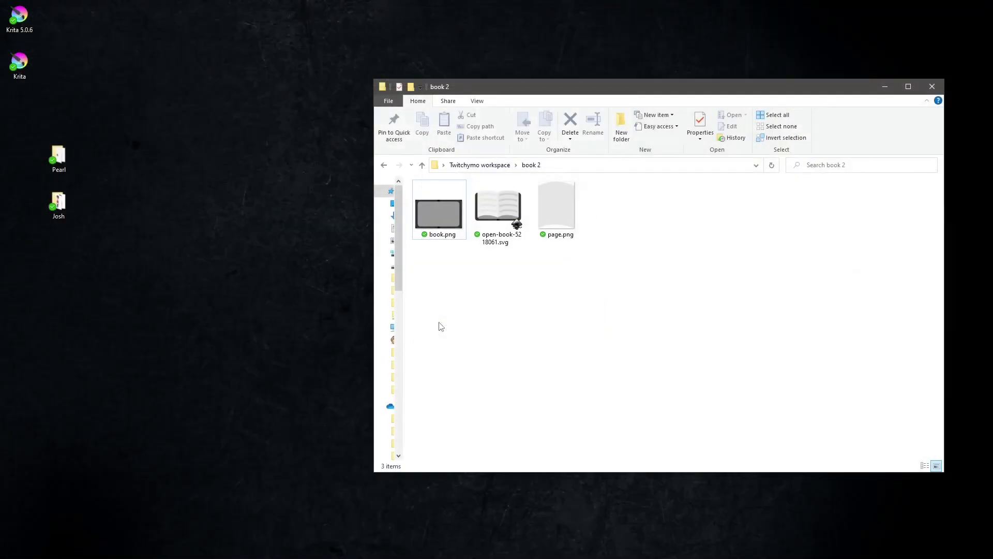
pyautogui.click(555, 197)
pyautogui.doubleClick(555, 198)
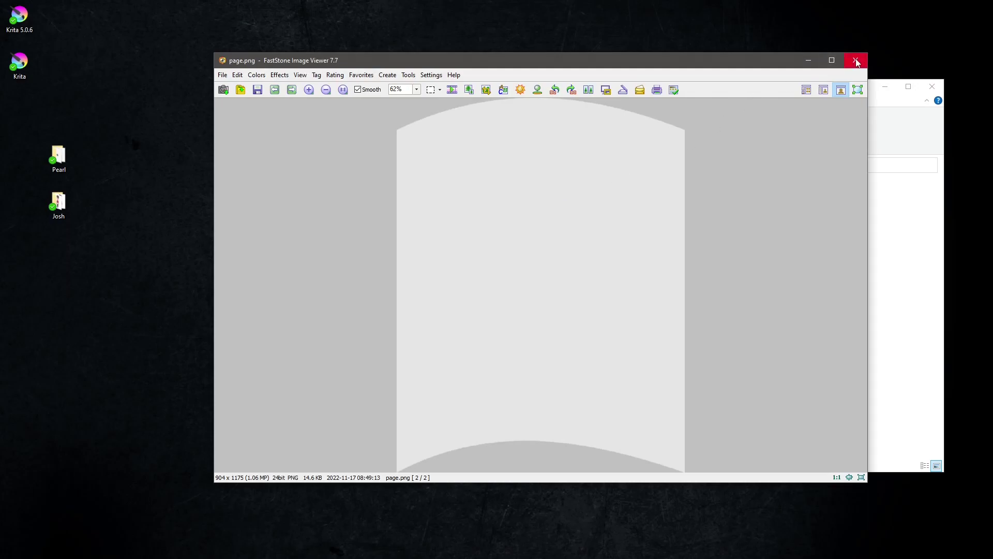
pyautogui.click(238, 75)
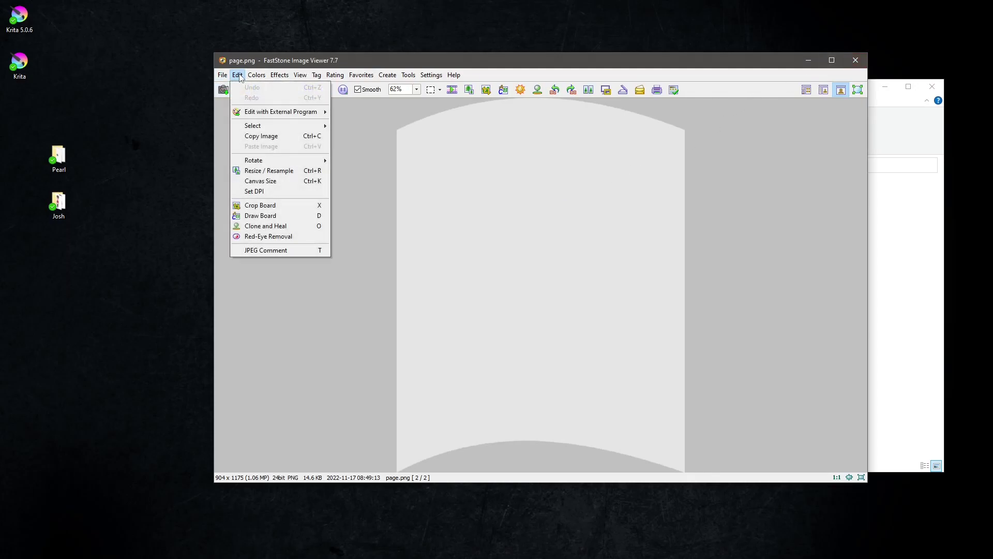
pyautogui.moveTo(281, 112)
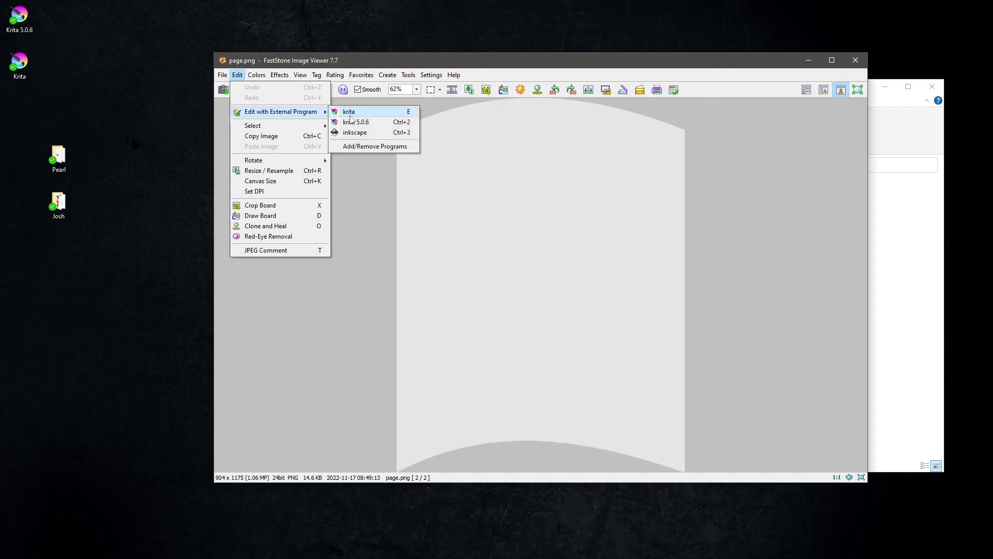
pyautogui.click(376, 128)
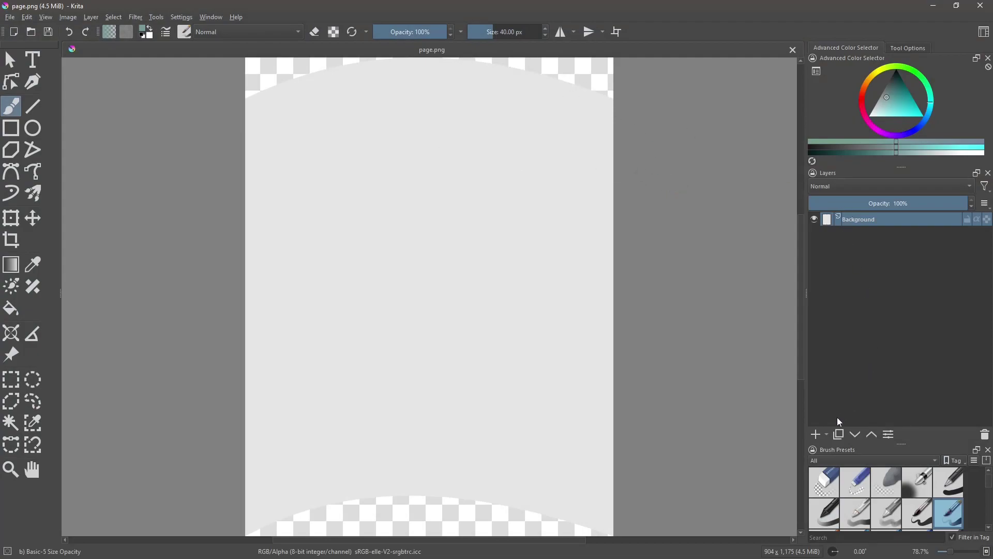
# Add a paint layer and bucket-fill the whole canvas with a pale cyan colour.
pyautogui.click(815, 435)
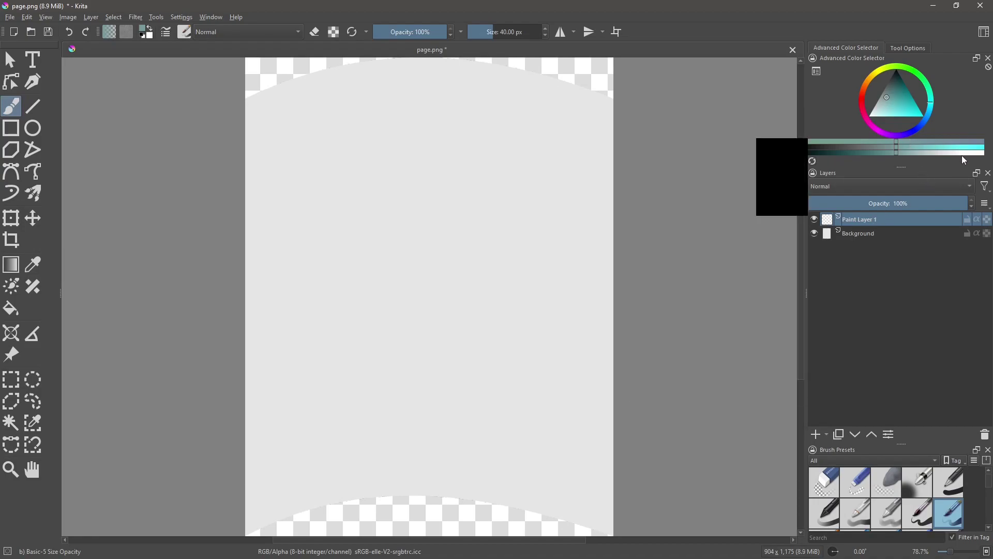
pyautogui.moveTo(889, 98)
pyautogui.mouseDown()
pyautogui.moveTo(899, 98)
pyautogui.moveTo(878, 114)
pyautogui.mouseUp()
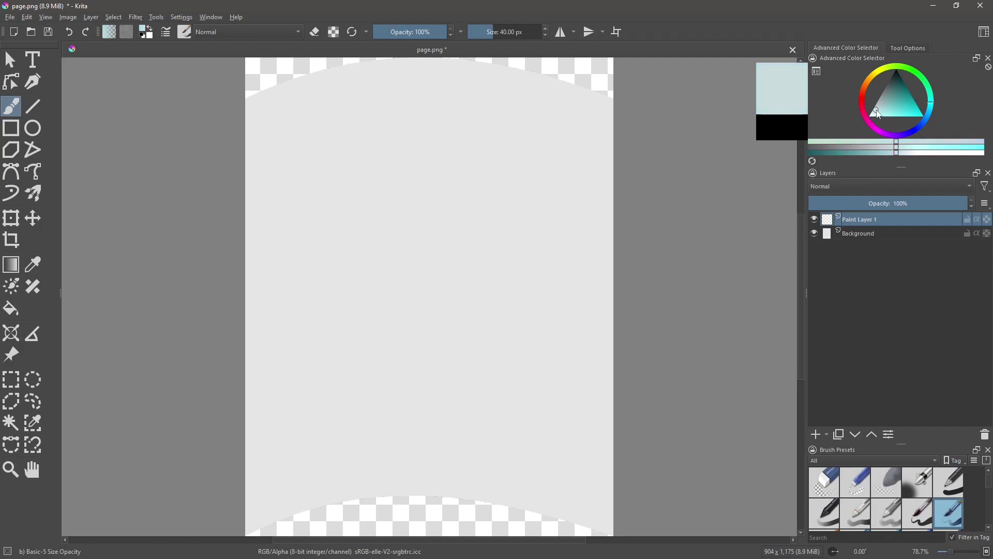
pyautogui.moveTo(876, 108); pyautogui.dragTo(874, 112)
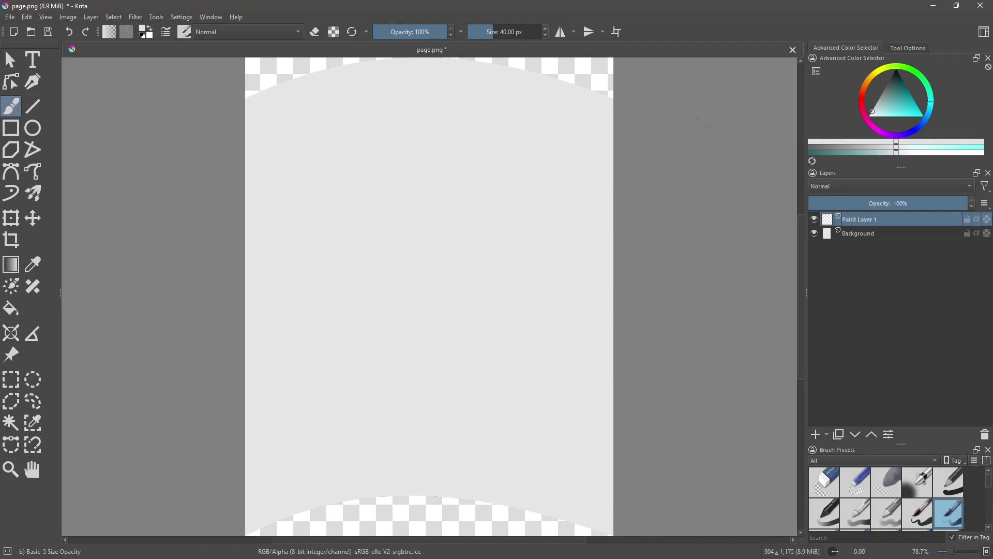
pyautogui.click(11, 309)
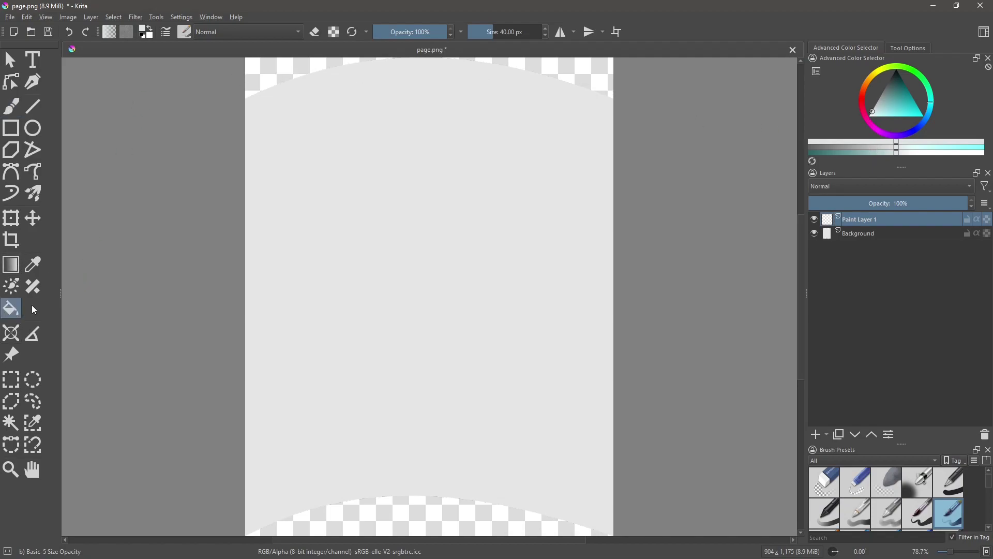
pyautogui.click(503, 221)
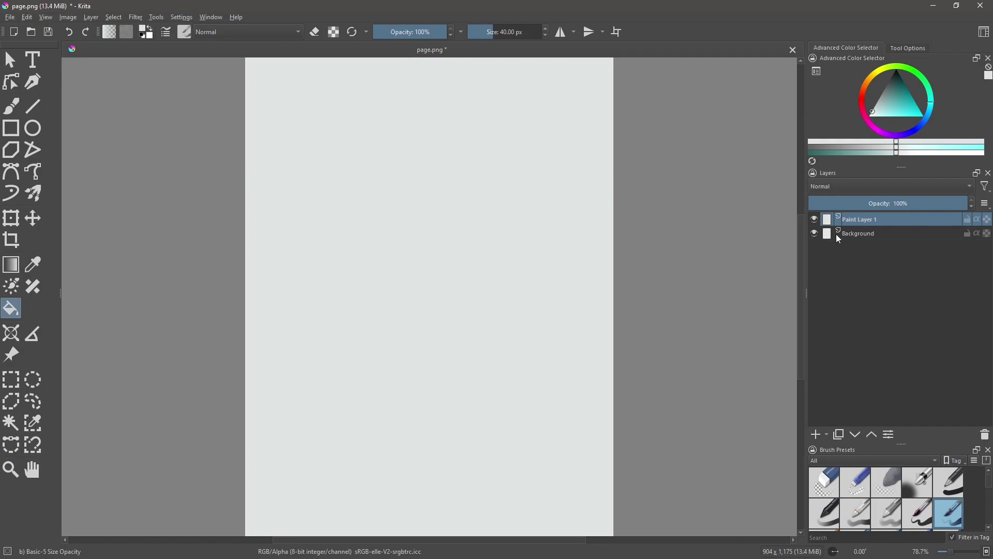
# Delete the Background layer and rename the paint layer to page.
pyautogui.click(860, 236)
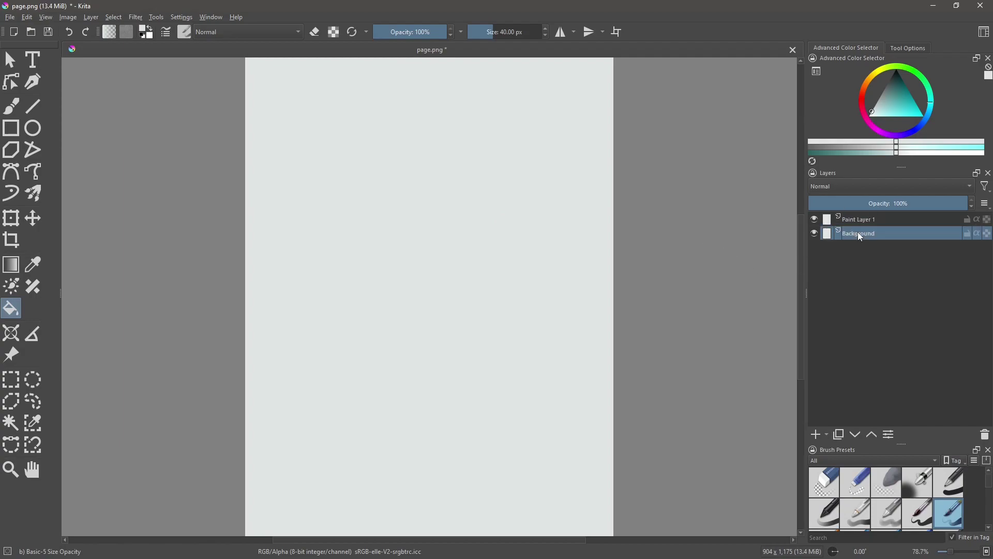
pyautogui.click(985, 435)
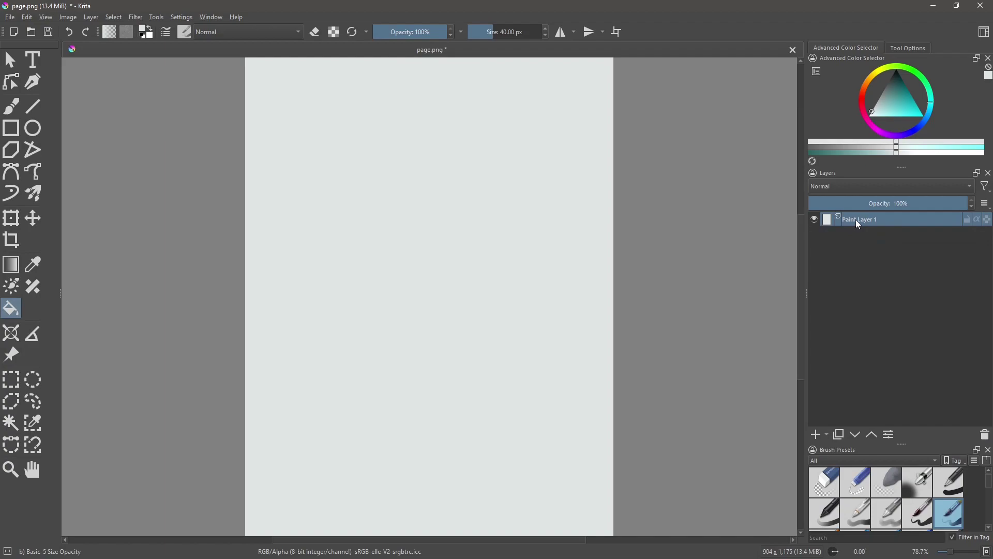
pyautogui.doubleClick(856, 221)
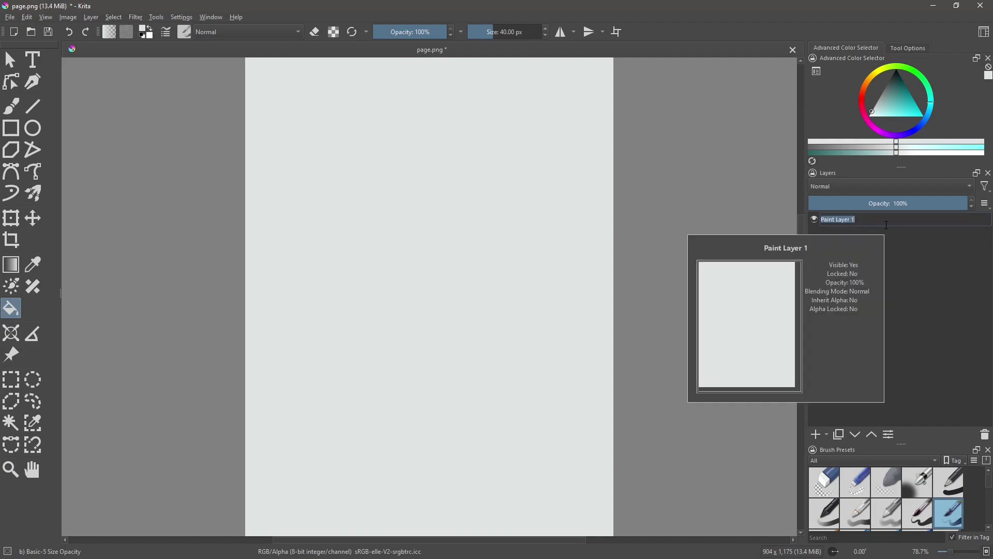
pyautogui.write('page')
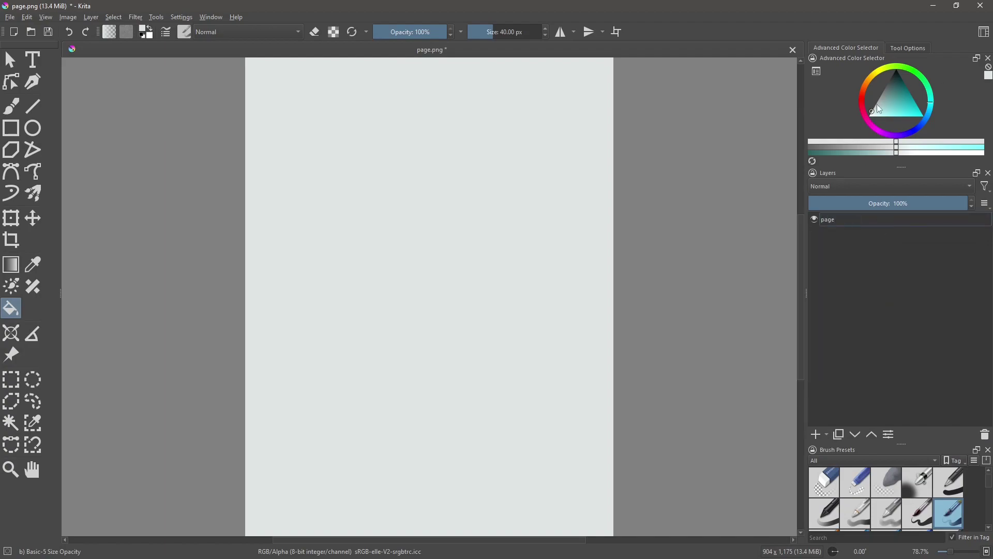
pyautogui.press('Return')
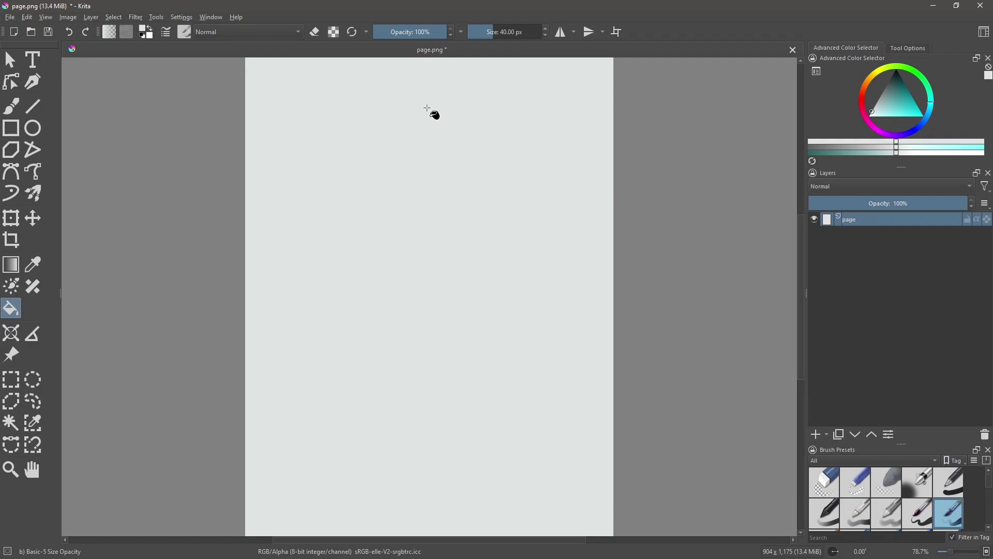
pyautogui.click(10, 18)
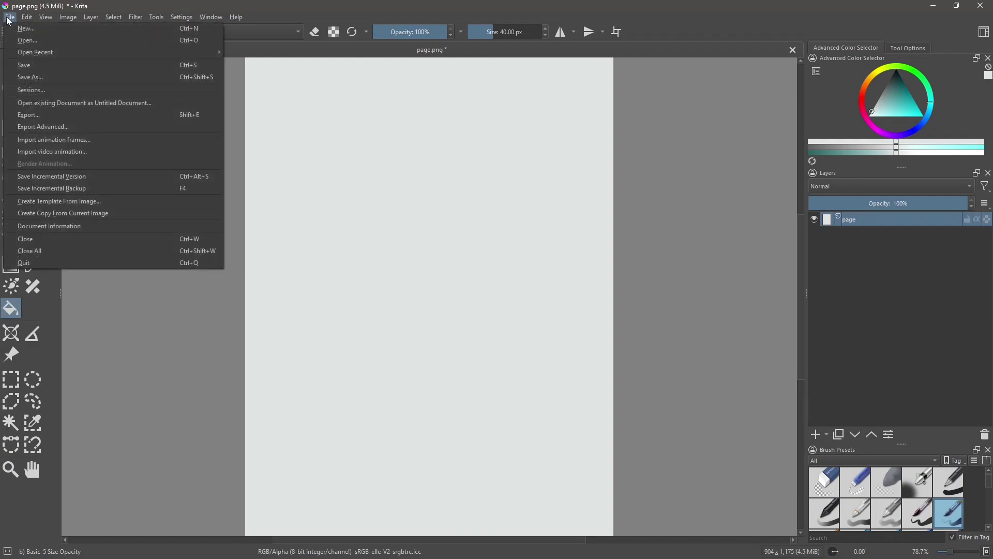
# Save the page as a PNG, then add the title 'The Book' in bold italic.
pyautogui.click(31, 66)
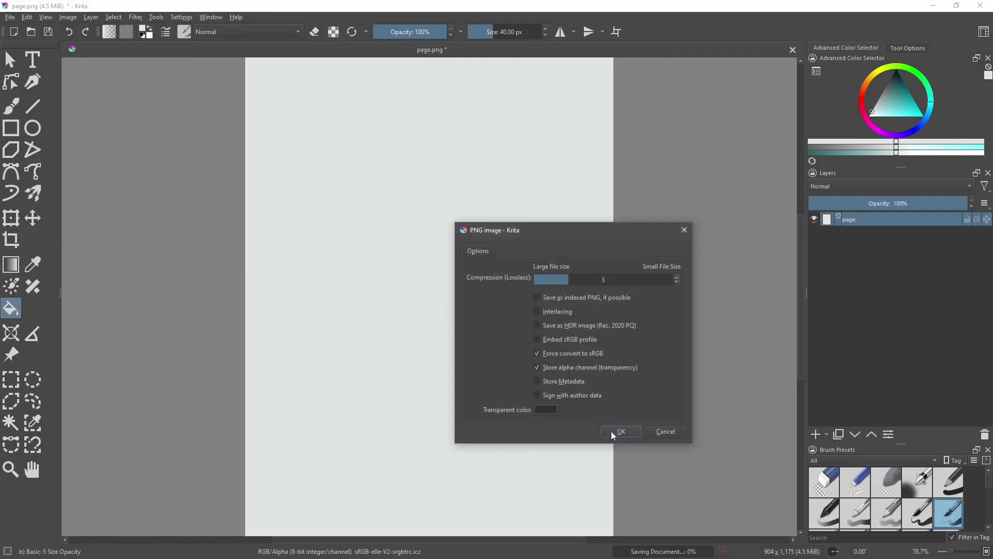
pyautogui.click(620, 432)
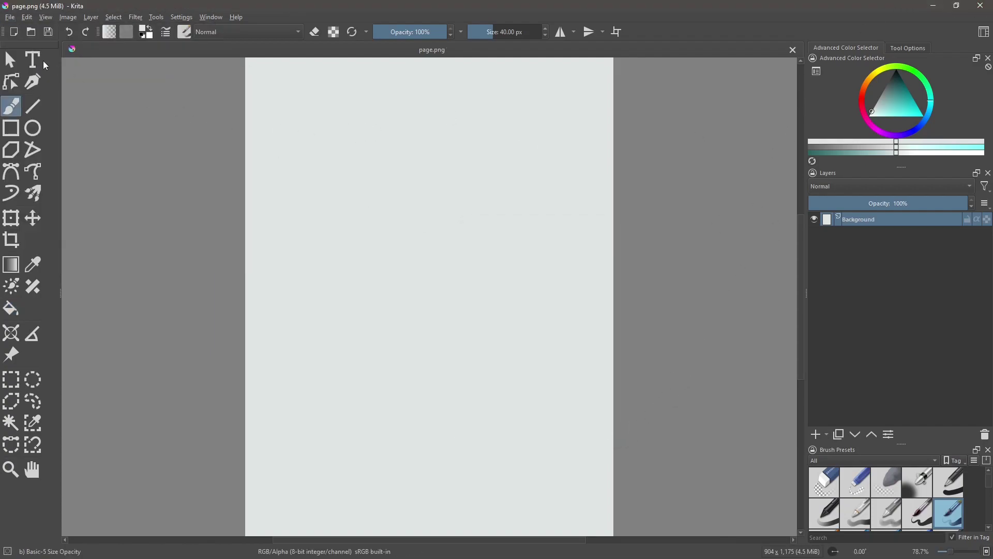
pyautogui.click(32, 60)
pyautogui.moveTo(307, 108); pyautogui.dragTo(577, 334)
pyautogui.write('The Book')
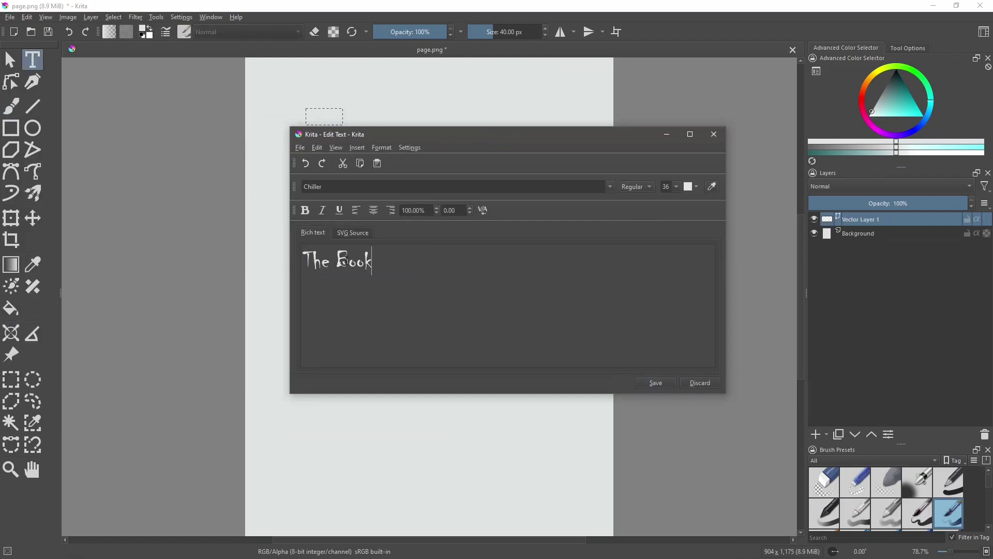
pyautogui.hotkey('ctrl', 'a')
pyautogui.hotkey('ctrl', 'b')
pyautogui.hotkey('ctrl', 'i')
# Set the title to 72 pt black and place it on the page.
pyautogui.click(676, 186)
pyautogui.click(679, 263)
pyautogui.click(696, 186)
pyautogui.click(693, 218)
pyautogui.click(656, 382)
pyautogui.hotkey('ctrl', 't')
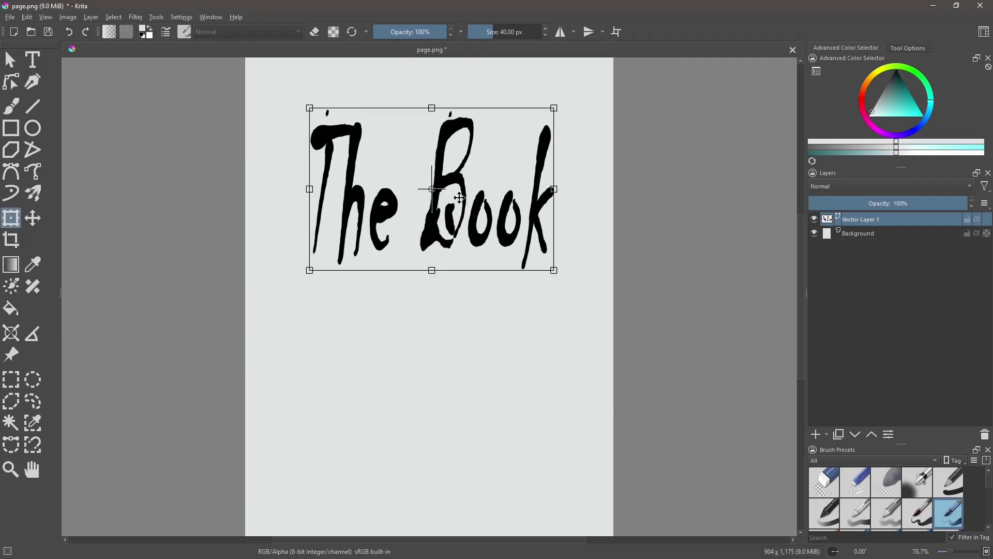
pyautogui.press('Return')
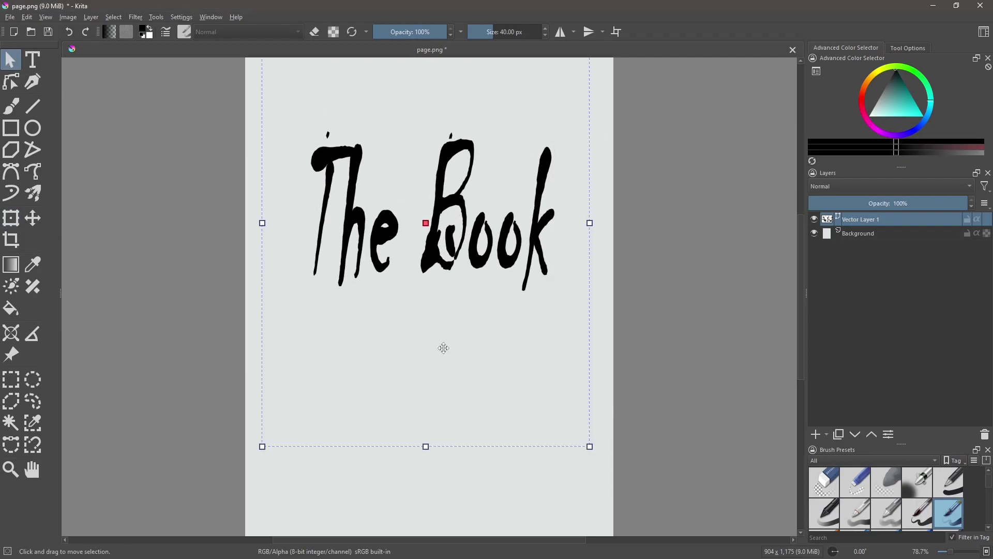
pyautogui.click(464, 351)
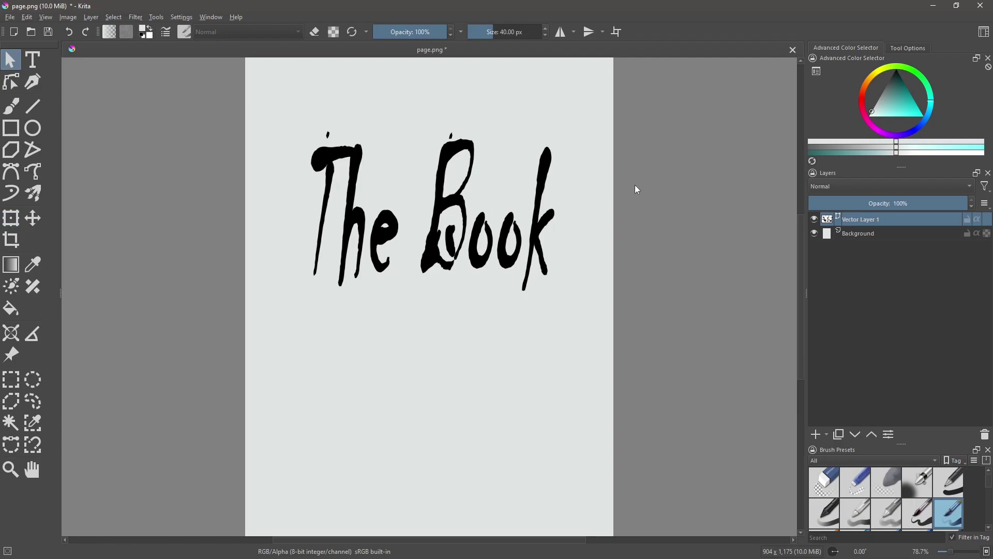
# Export the titled page as a new PNG named 'the book'.
pyautogui.click(10, 17)
pyautogui.click(31, 153)
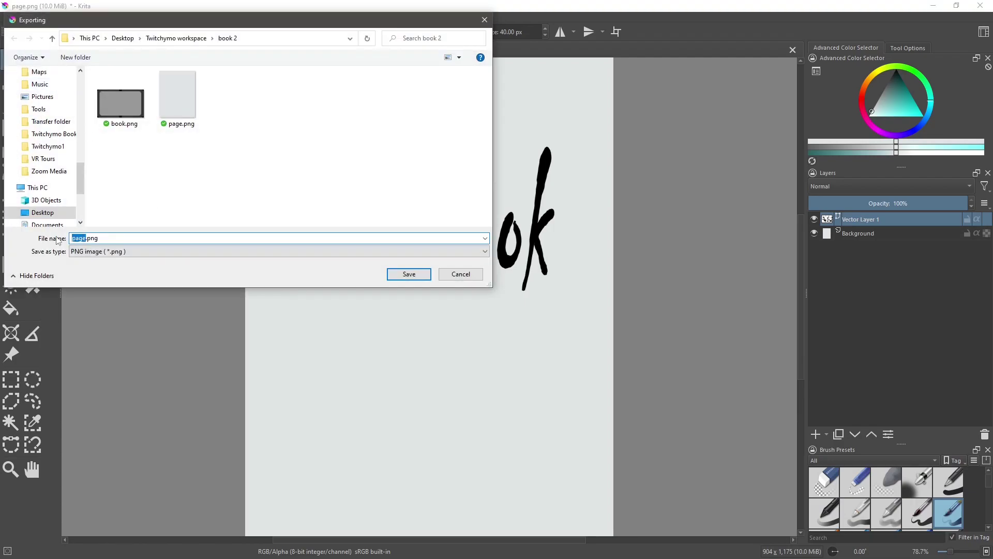
pyautogui.write('the book')
pyautogui.click(408, 274)
pyautogui.click(623, 435)
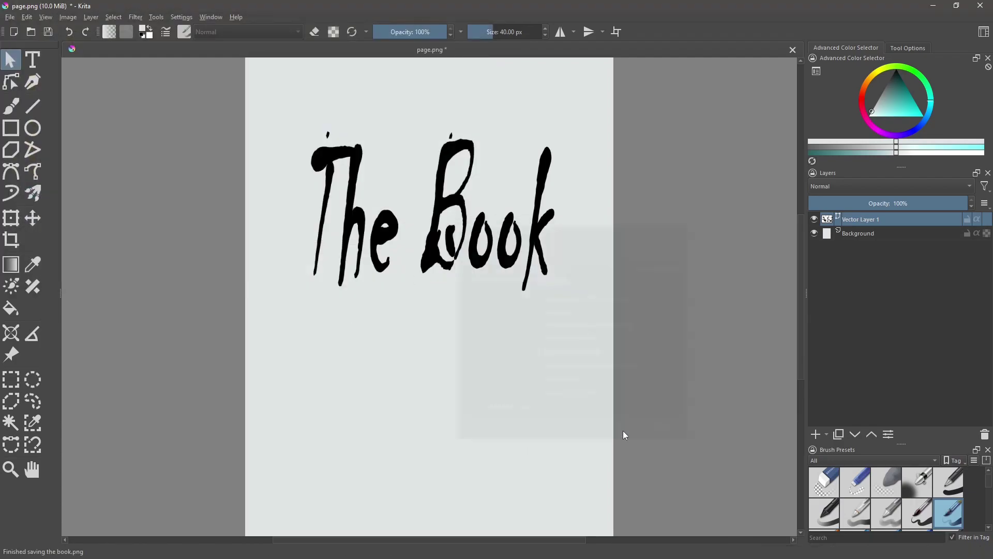
# Save the Krita document as a Photoshop file when closing, then close the book image preview.
pyautogui.click(982, 8)
pyautogui.click(456, 303)
pyautogui.click(466, 273)
pyautogui.click(569, 287)
pyautogui.click(116, 252)
pyautogui.click(113, 393)
pyautogui.press('Return')
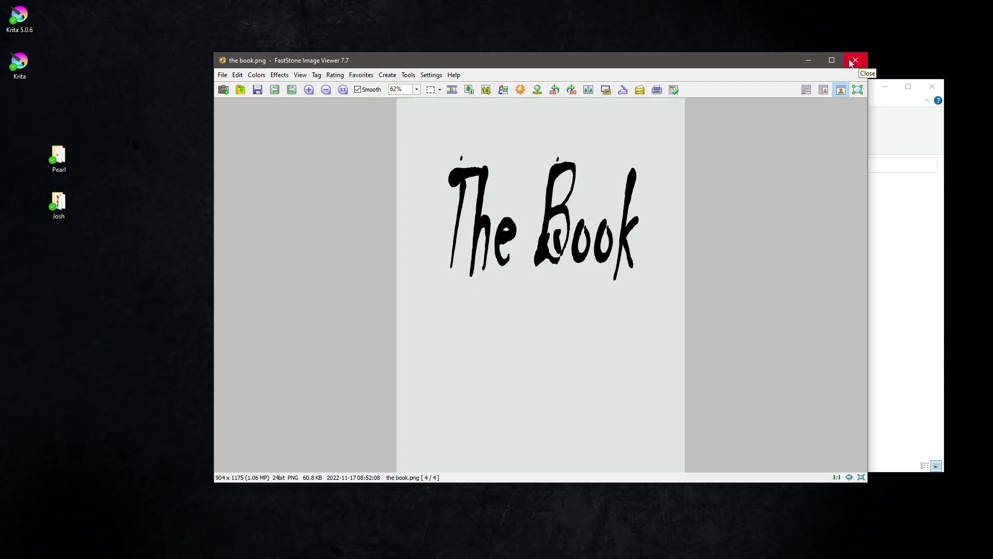
pyautogui.click(851, 63)
pyautogui.click(644, 339)
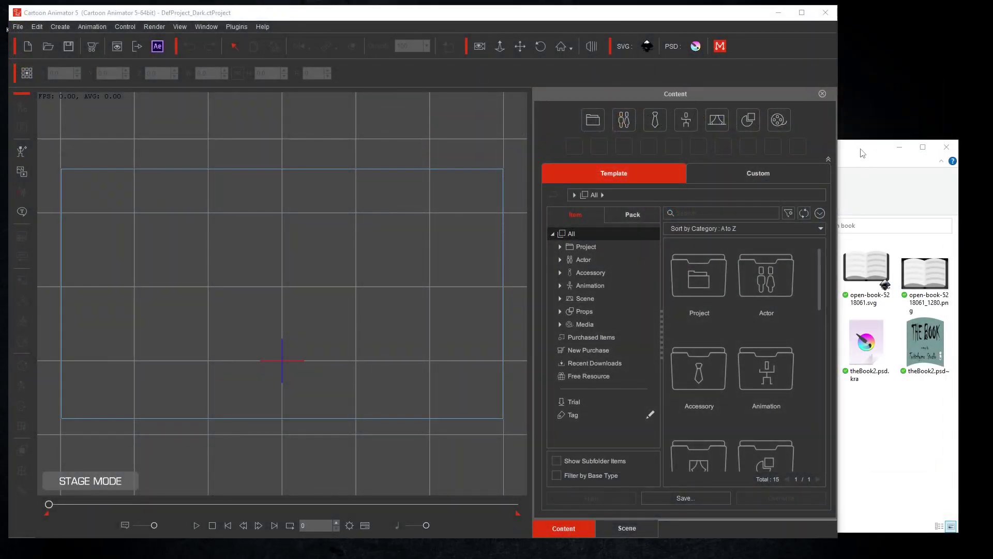
# Import Pg01.png onto the stage as a static image prop and move it right of centre.
pyautogui.click(863, 153)
pyautogui.click(514, 348)
pyautogui.moveTo(518, 346); pyautogui.dragTo(277, 325)
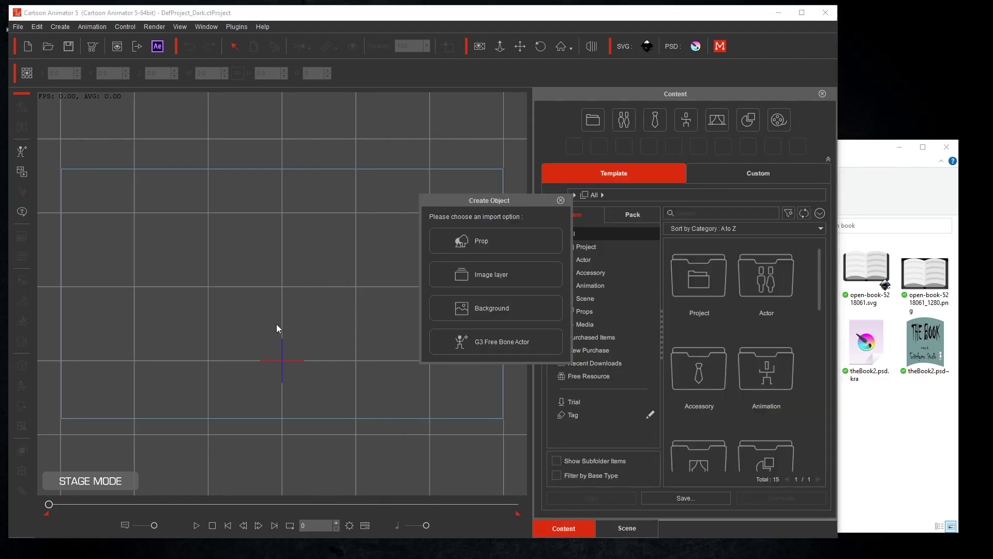
pyautogui.click(486, 246)
pyautogui.click(523, 307)
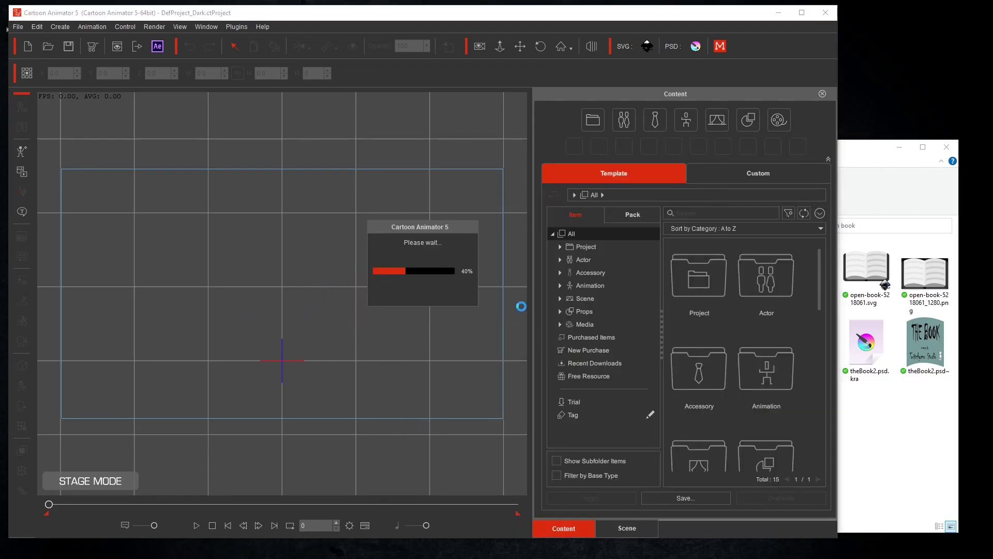
pyautogui.moveTo(297, 357); pyautogui.dragTo(369, 307)
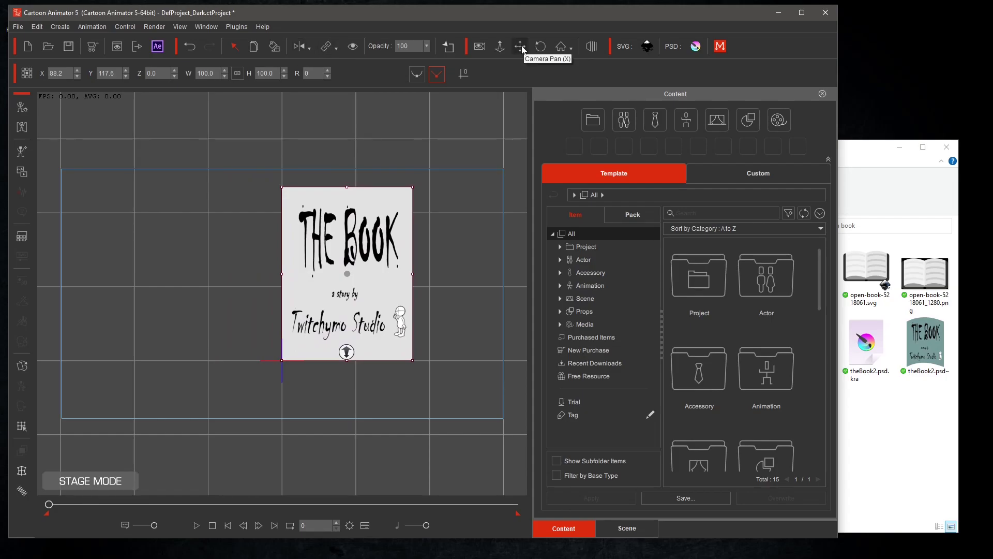
# Adjust the stage view, show the timeline, and open the FFD Editor on the Pg01 prop.
pyautogui.click(520, 47)
pyautogui.click(499, 166)
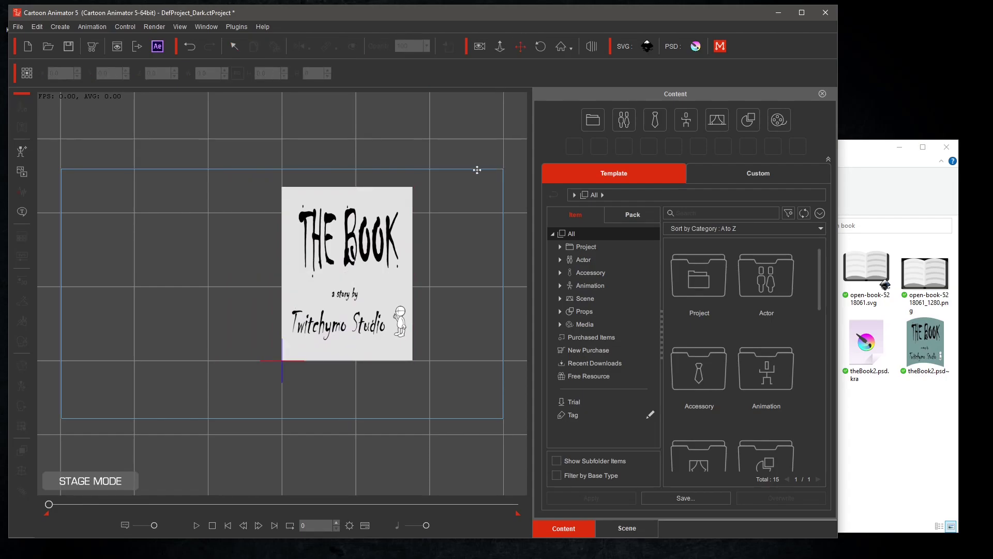
pyautogui.scroll(4, 445, 232)
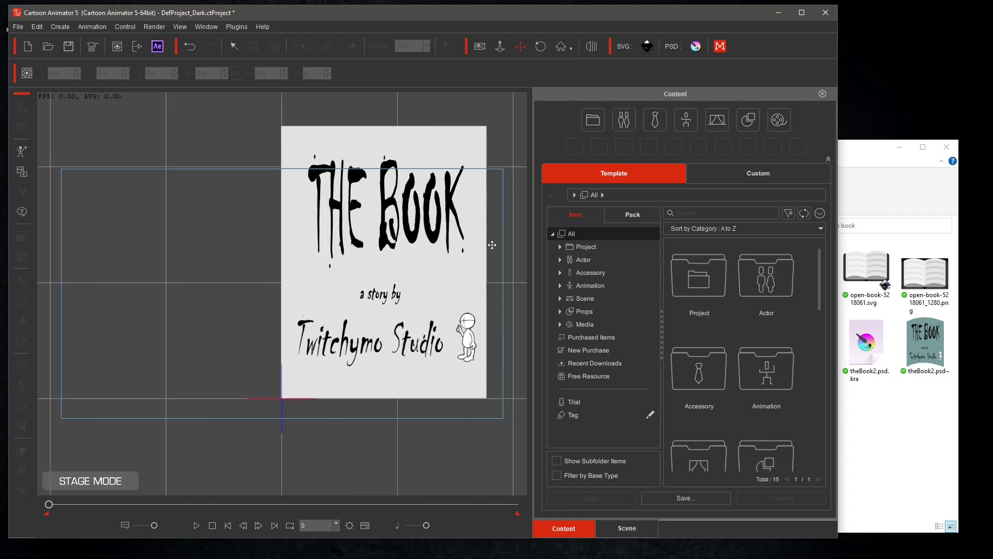
pyautogui.moveTo(475, 326); pyautogui.dragTo(483, 322)
pyautogui.press('q')
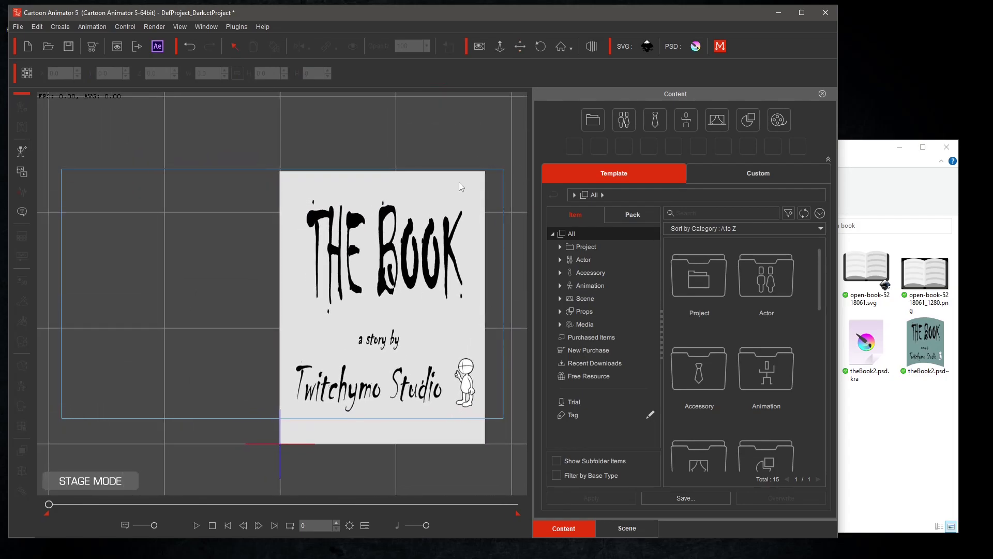
pyautogui.click(387, 340)
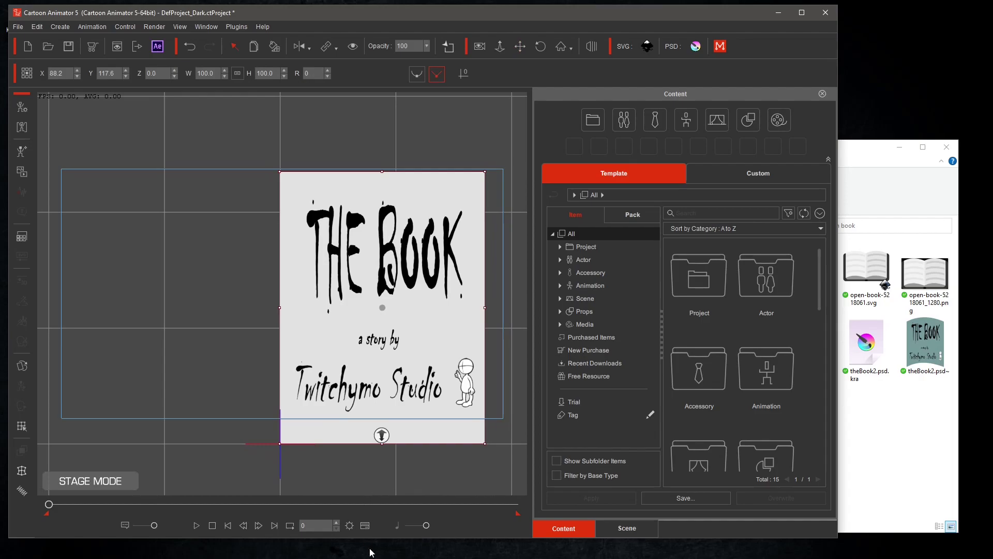
pyautogui.click(365, 525)
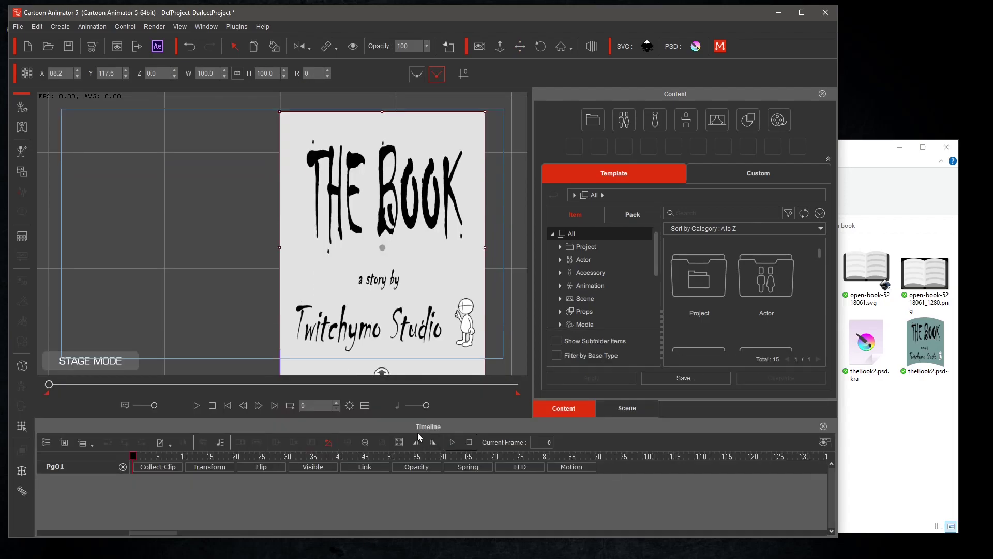
pyautogui.click(520, 49)
pyautogui.scroll(-4, 435, 220)
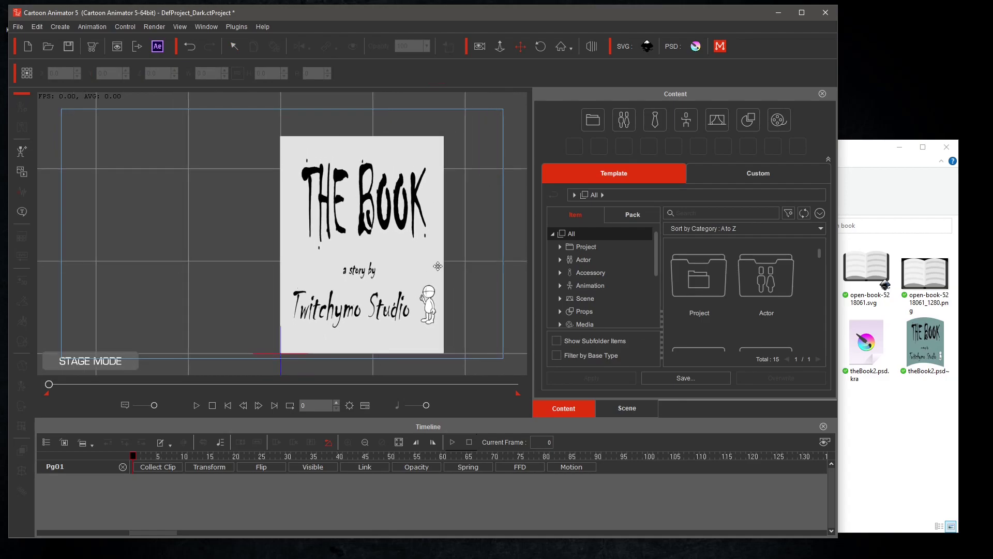
pyautogui.click(234, 46)
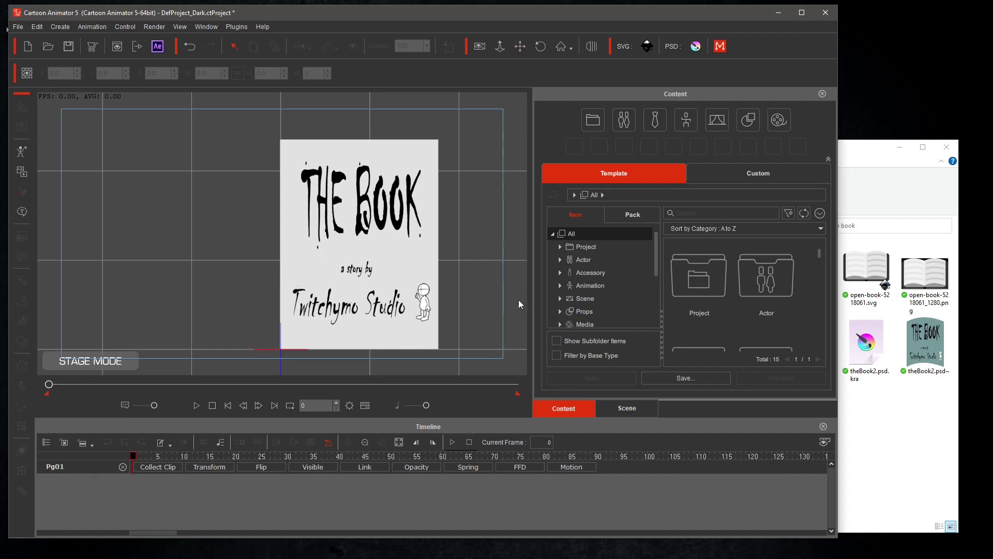
pyautogui.click(370, 292)
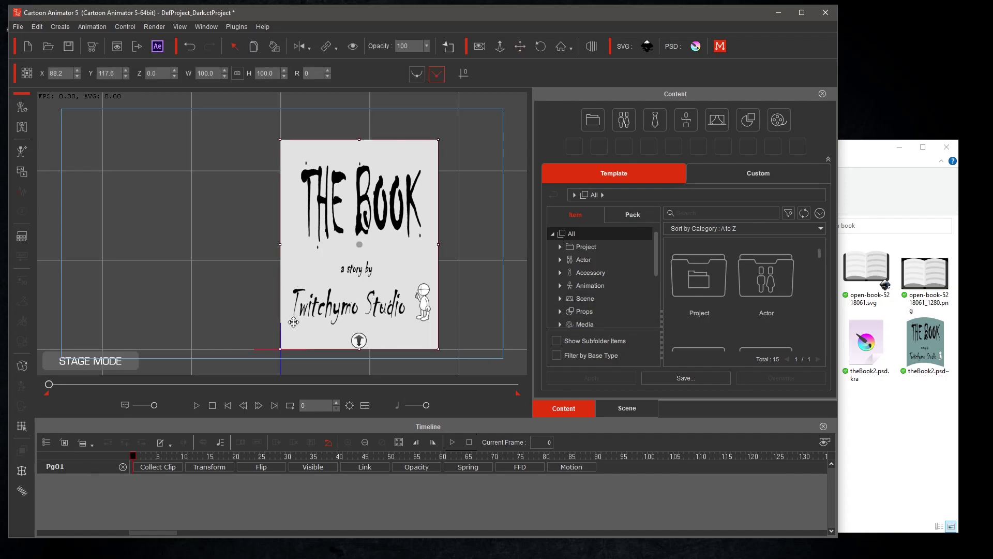
pyautogui.click(21, 474)
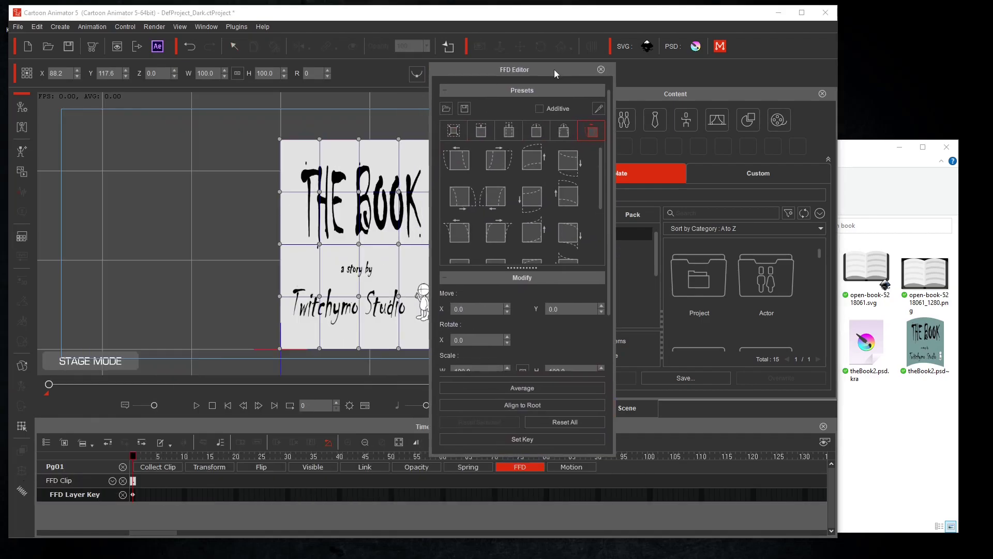
# At frame 5, apply a curved page-bend FFD preset to the Pg01 page.
pyautogui.moveTo(554, 69); pyautogui.dragTo(586, 27)
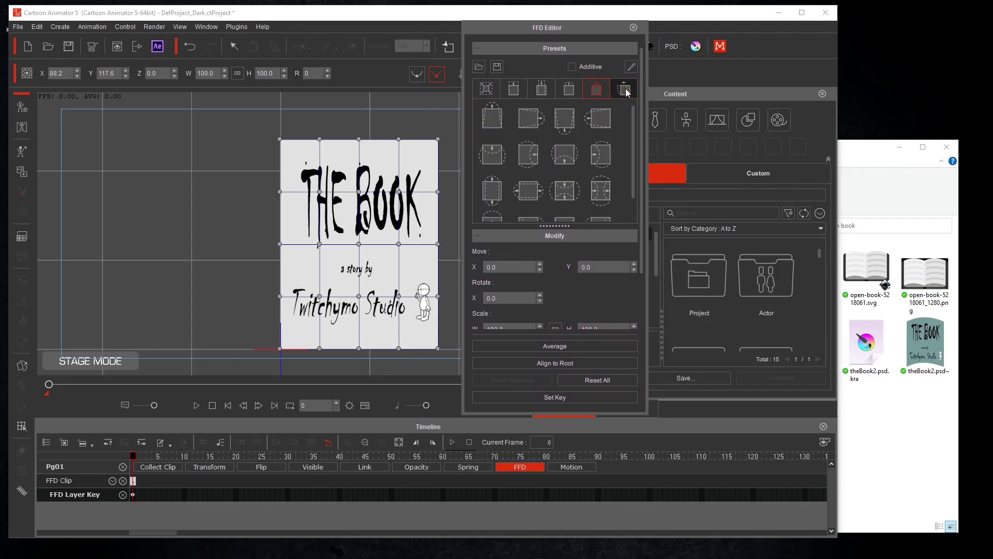
pyautogui.click(159, 457)
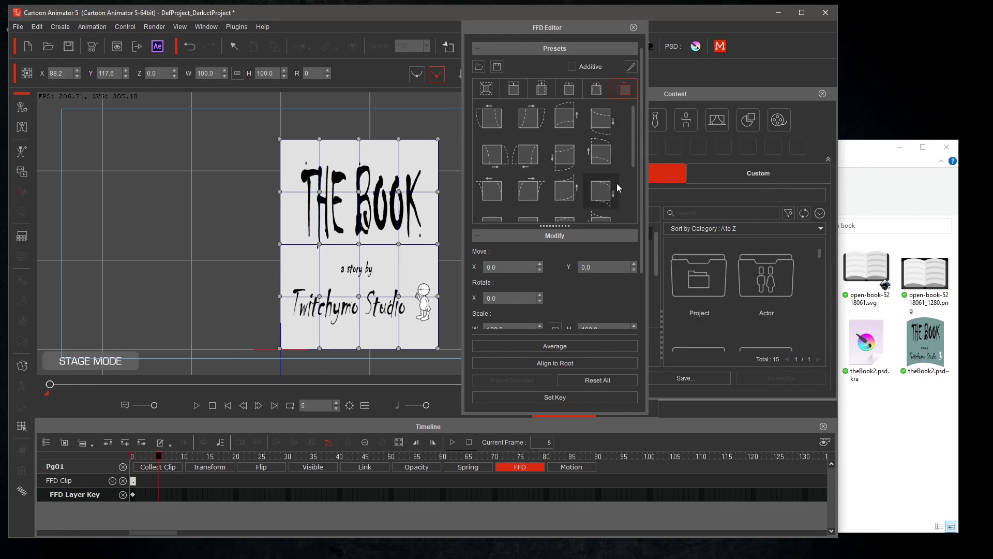
pyautogui.click(566, 192)
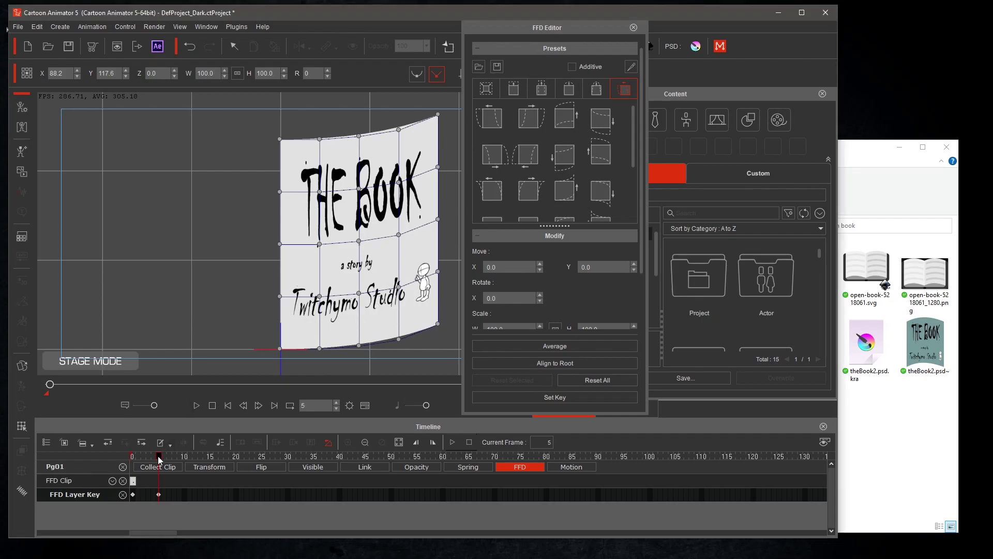
# At frame 14, pull the page's right-edge FFD point columns progressively further left.
pyautogui.moveTo(159, 459); pyautogui.dragTo(392, 463)
pyautogui.moveTo(449, 108); pyautogui.dragTo(309, 367)
pyautogui.moveTo(387, 248); pyautogui.dragTo(352, 239)
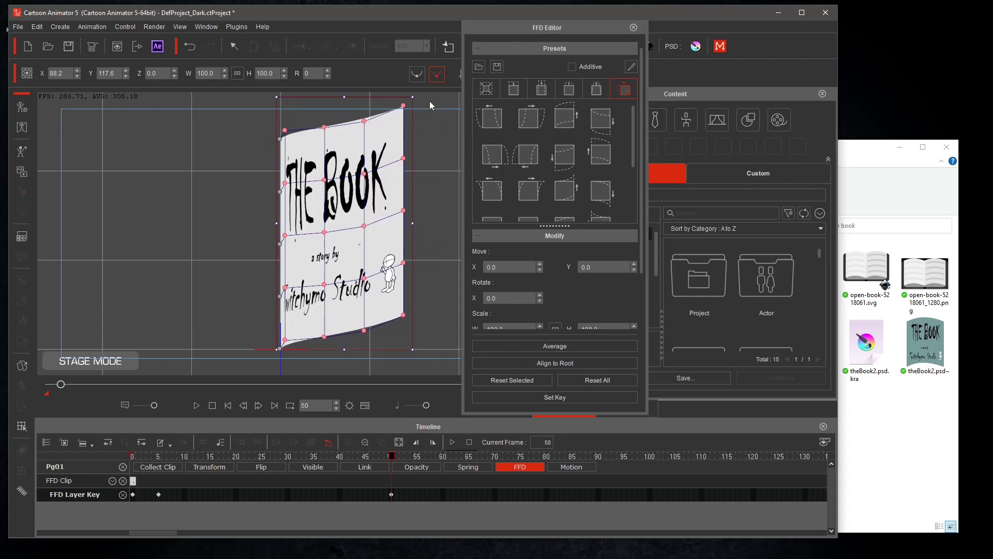
pyautogui.moveTo(432, 97); pyautogui.dragTo(299, 357)
pyautogui.moveTo(332, 253); pyautogui.dragTo(305, 249)
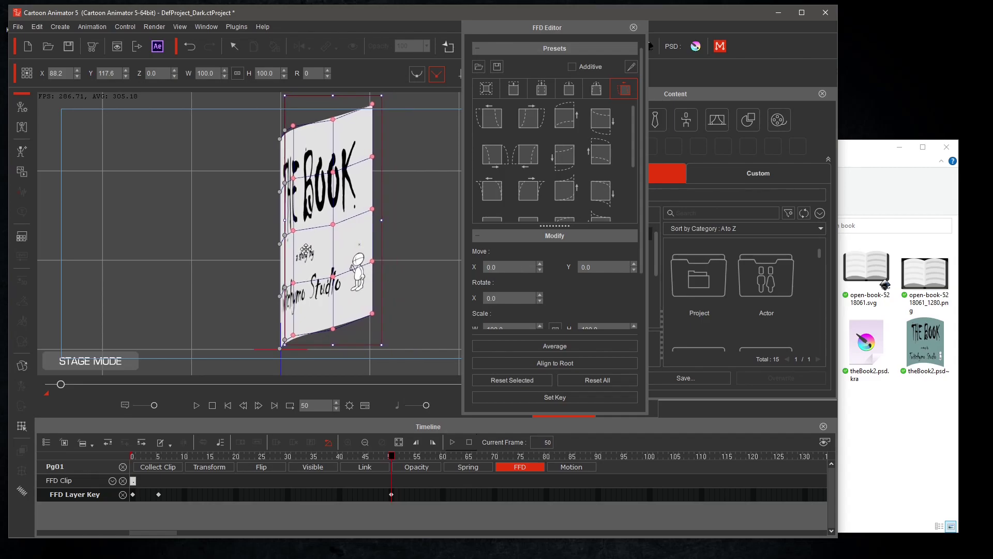
pyautogui.moveTo(423, 98); pyautogui.dragTo(310, 342)
pyautogui.moveTo(328, 245); pyautogui.dragTo(295, 243)
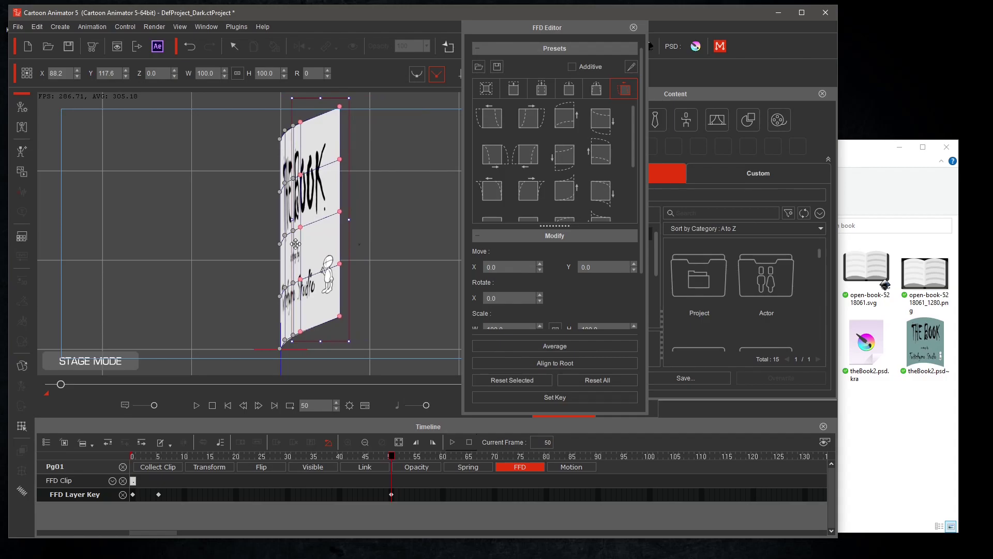
pyautogui.moveTo(389, 102); pyautogui.dragTo(312, 334)
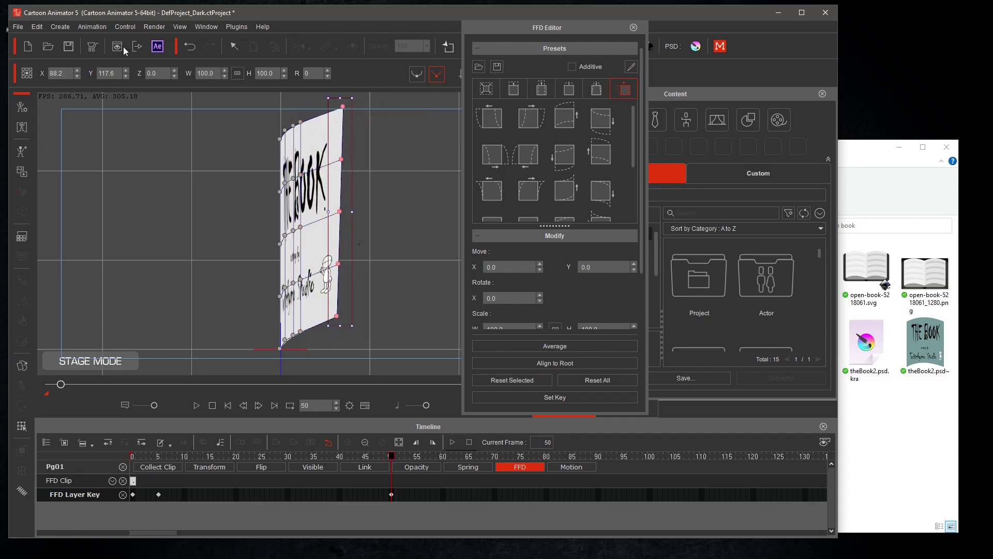
pyautogui.click(189, 46)
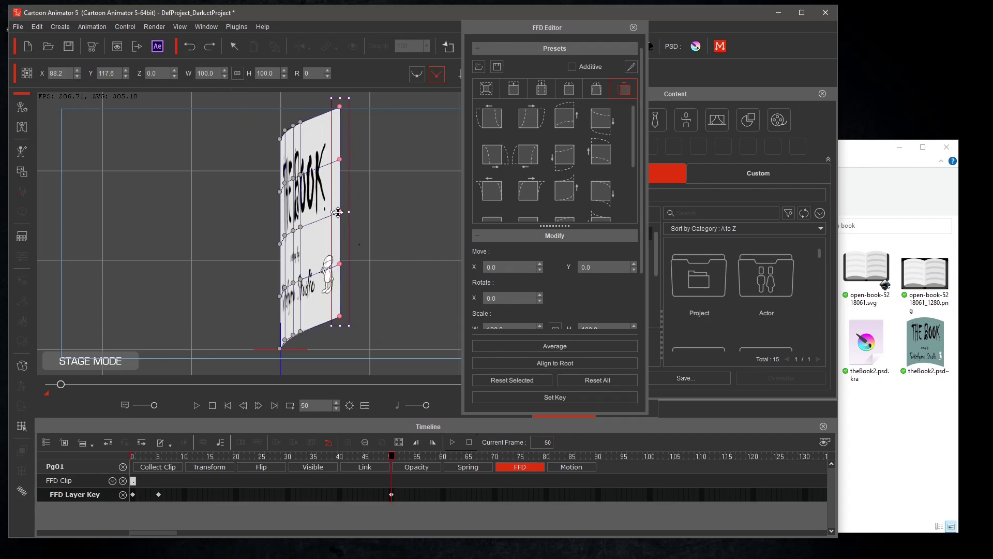
pyautogui.moveTo(338, 212); pyautogui.dragTo(311, 229)
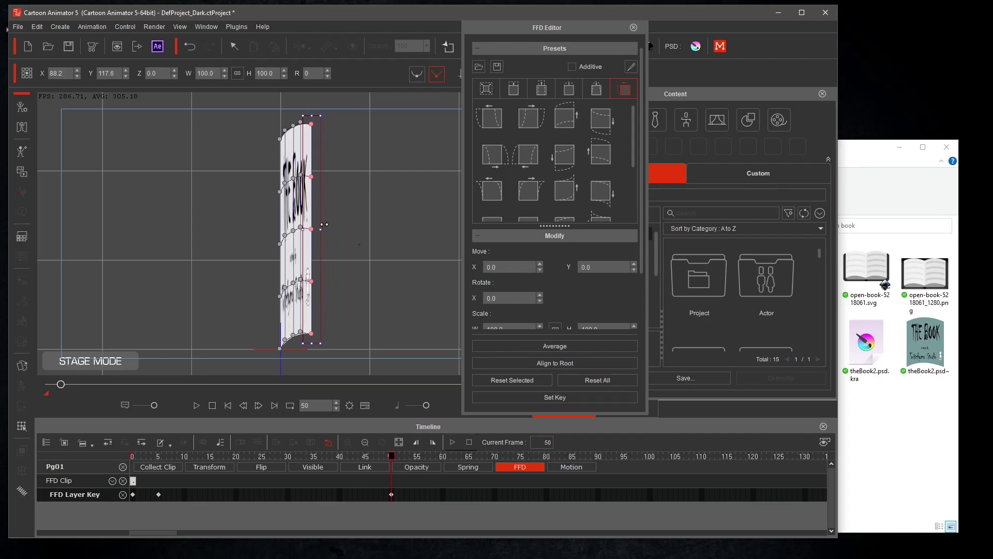
pyautogui.click(352, 214)
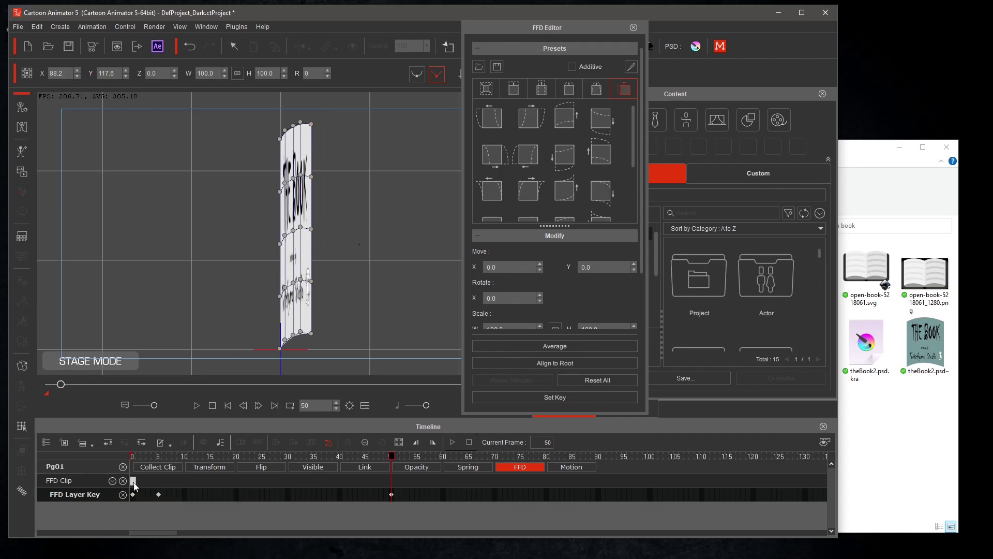
# Adjust the FFD clip length and preview the page-turn animation from frame 0.
pyautogui.moveTo(134, 485)
pyautogui.mouseDown()
pyautogui.moveTo(288, 487)
pyautogui.moveTo(132, 482)
pyautogui.mouseUp()
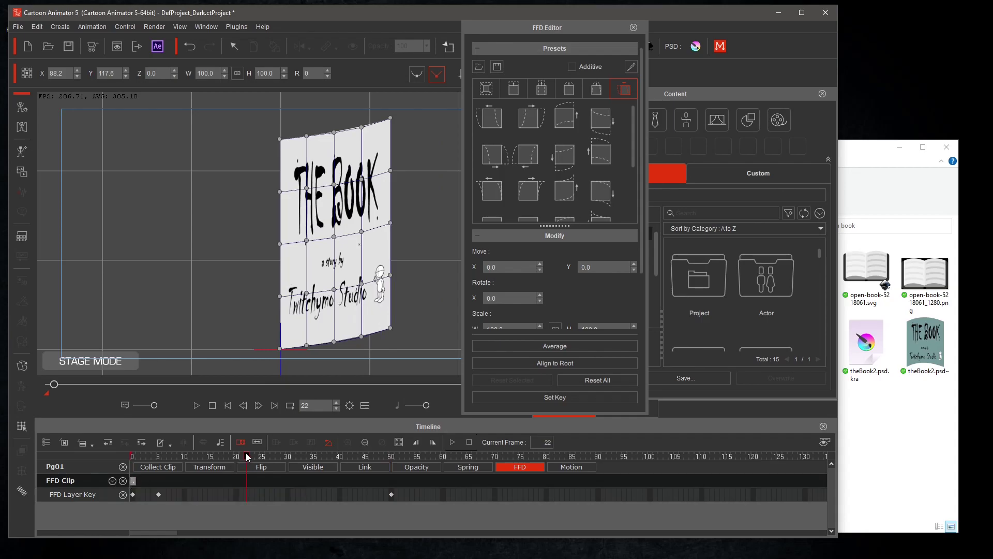
pyautogui.moveTo(246, 452); pyautogui.dragTo(133, 456)
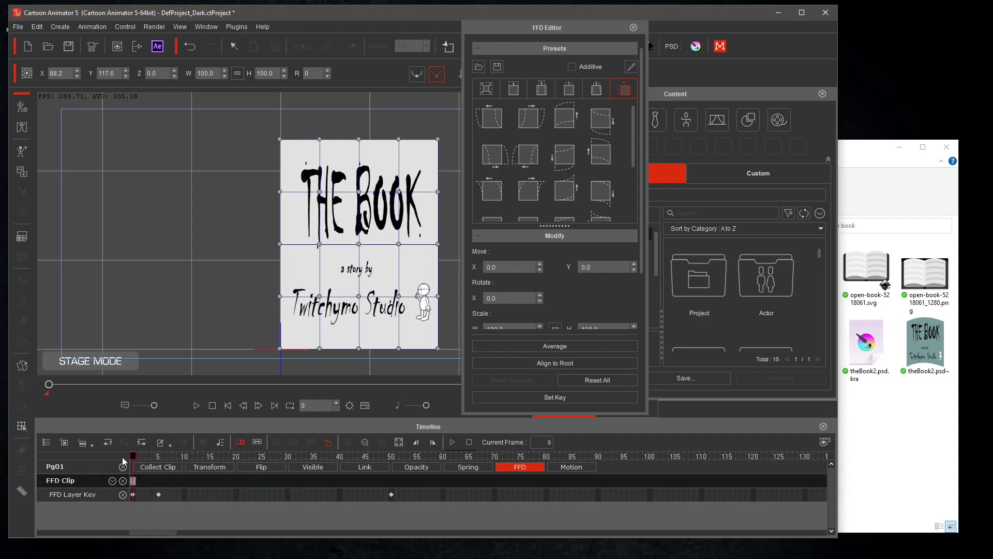
pyautogui.click(197, 406)
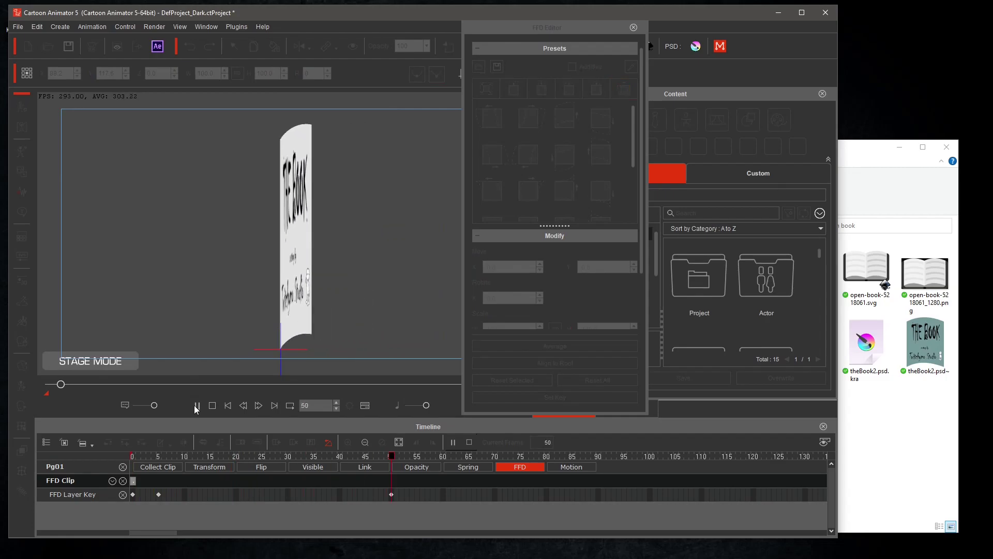
pyautogui.click(213, 405)
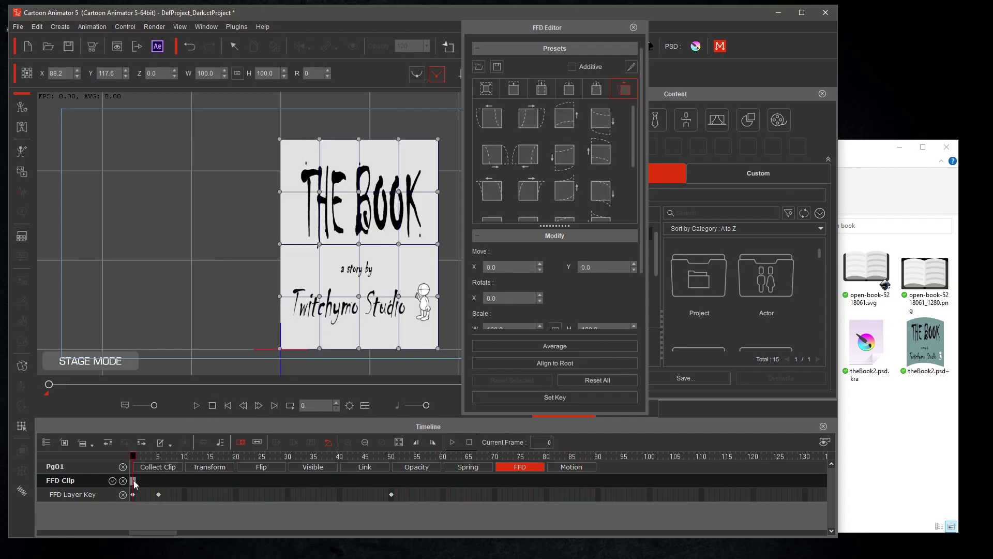
pyautogui.moveTo(136, 484); pyautogui.dragTo(185, 487)
pyautogui.hotkey('ctrl', 'z')
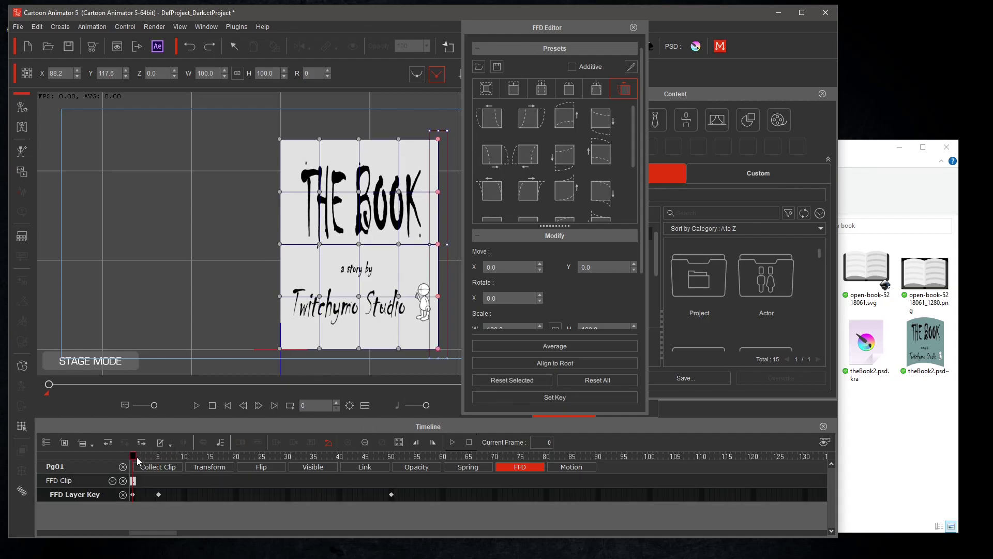
# At frame 55, nudge the curled page's right-side points further left into a thin sliver.
pyautogui.moveTo(135, 459); pyautogui.dragTo(480, 478)
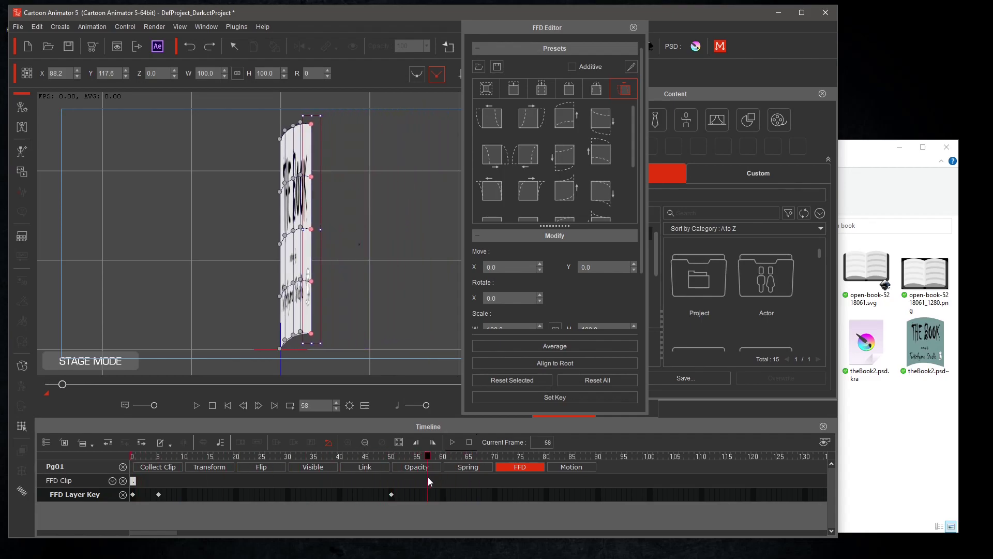
pyautogui.click(350, 116)
pyautogui.moveTo(352, 114); pyautogui.dragTo(282, 356)
pyautogui.moveTo(305, 268); pyautogui.dragTo(302, 269)
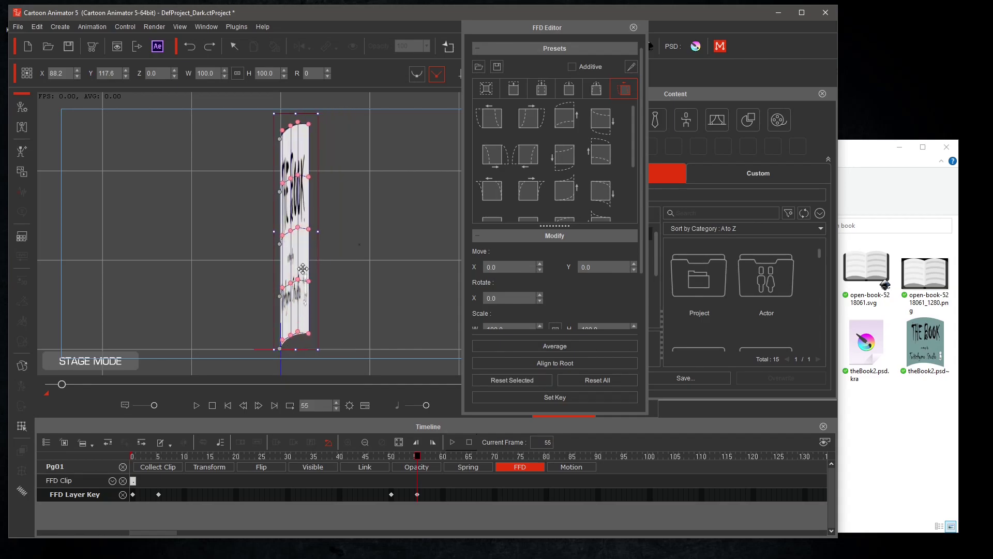
pyautogui.click(347, 148)
pyautogui.moveTo(344, 107); pyautogui.dragTo(288, 344)
pyautogui.moveTo(311, 260); pyautogui.dragTo(308, 260)
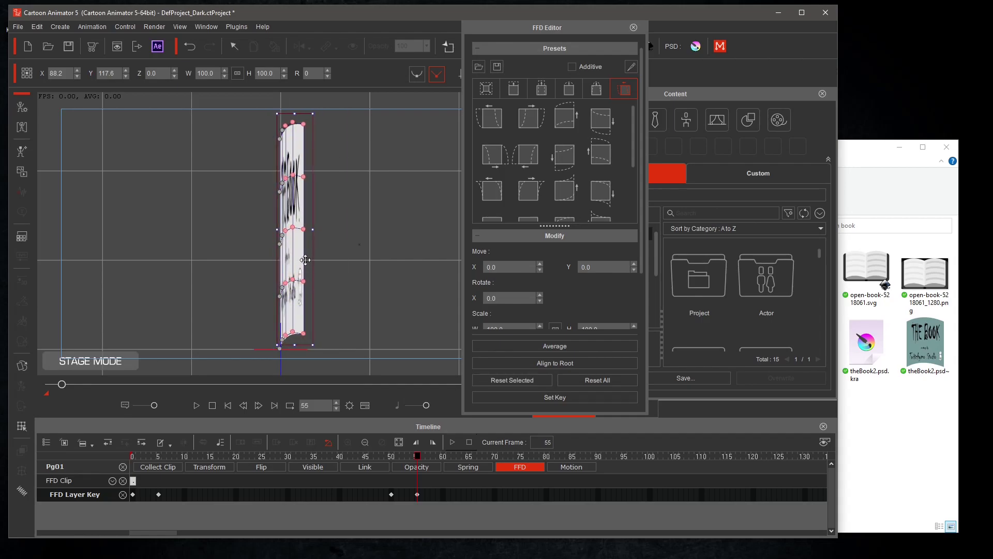
pyautogui.moveTo(337, 111); pyautogui.dragTo(288, 359)
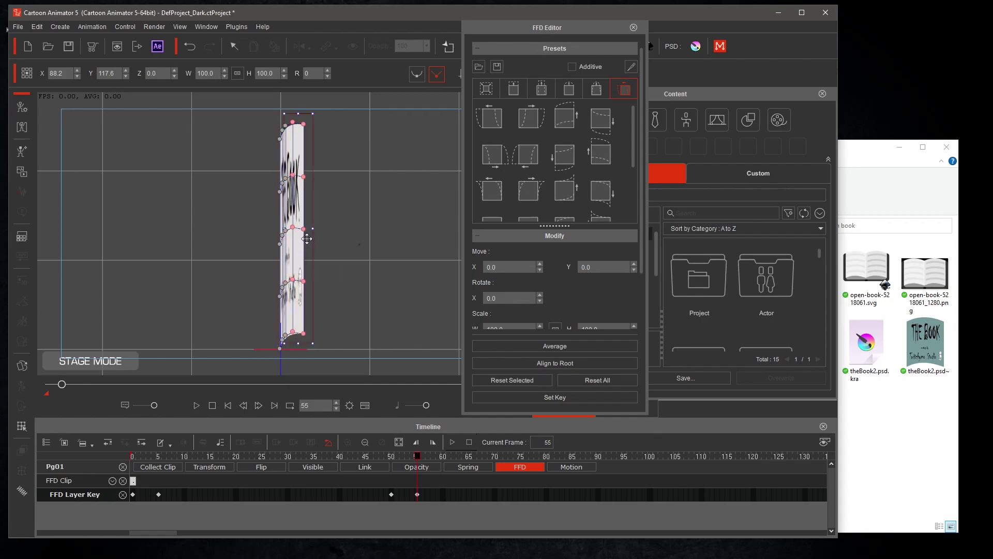
pyautogui.moveTo(304, 237); pyautogui.dragTo(301, 236)
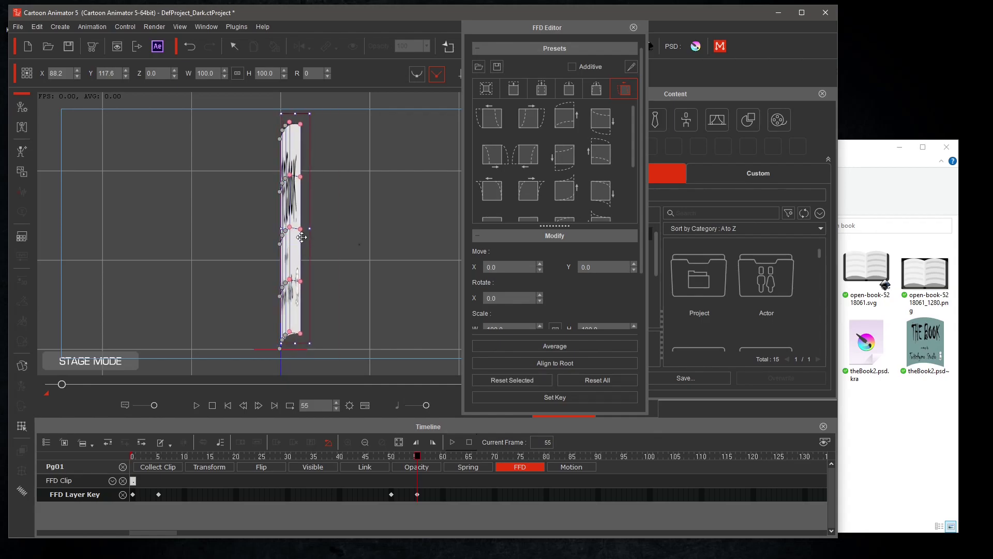
pyautogui.click(334, 114)
pyautogui.moveTo(328, 123); pyautogui.dragTo(293, 349)
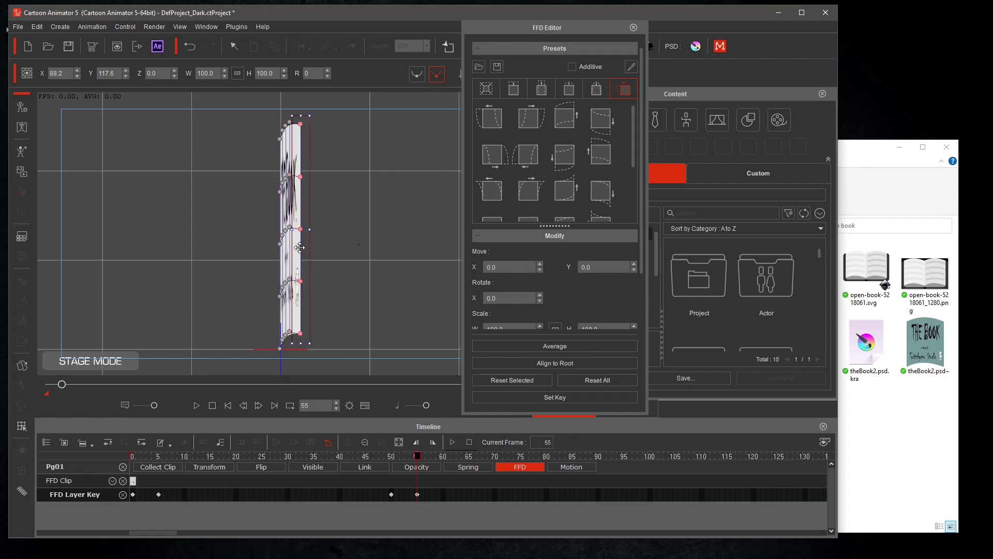
pyautogui.moveTo(301, 246); pyautogui.dragTo(296, 245)
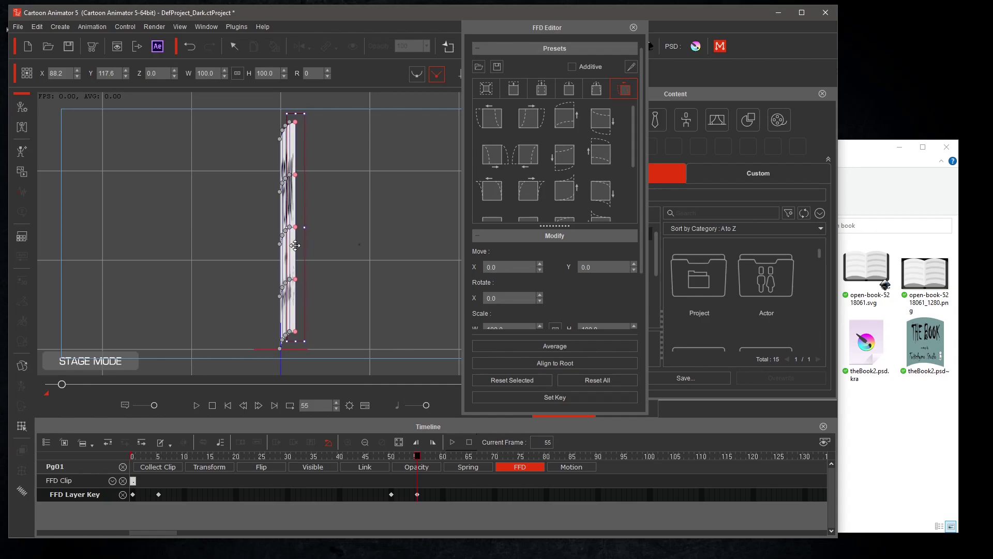
pyautogui.click(347, 255)
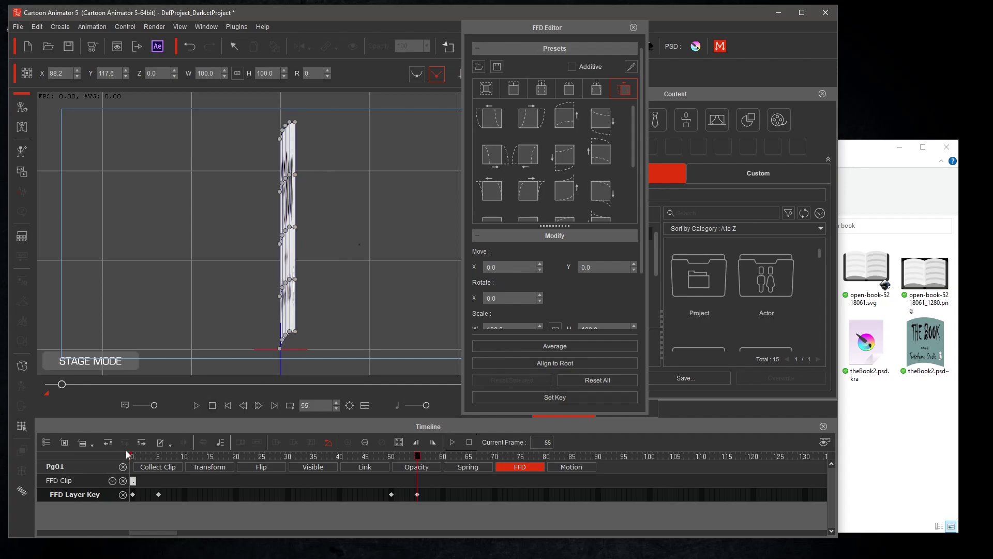
# Extend the page's FFD clip to about frame 56 and view the squeezed page.
pyautogui.click(133, 482)
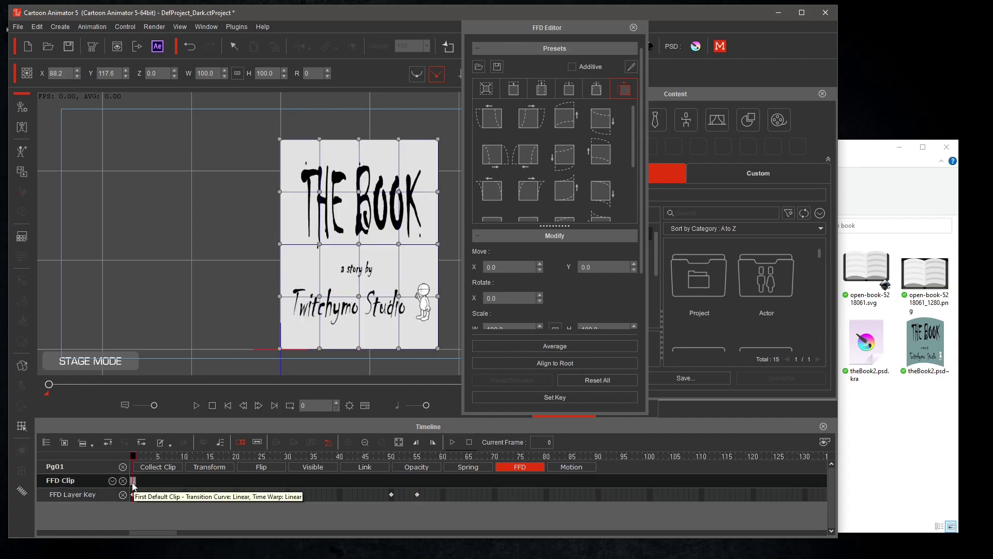
pyautogui.moveTo(132, 485); pyautogui.dragTo(371, 498)
pyautogui.click(424, 500)
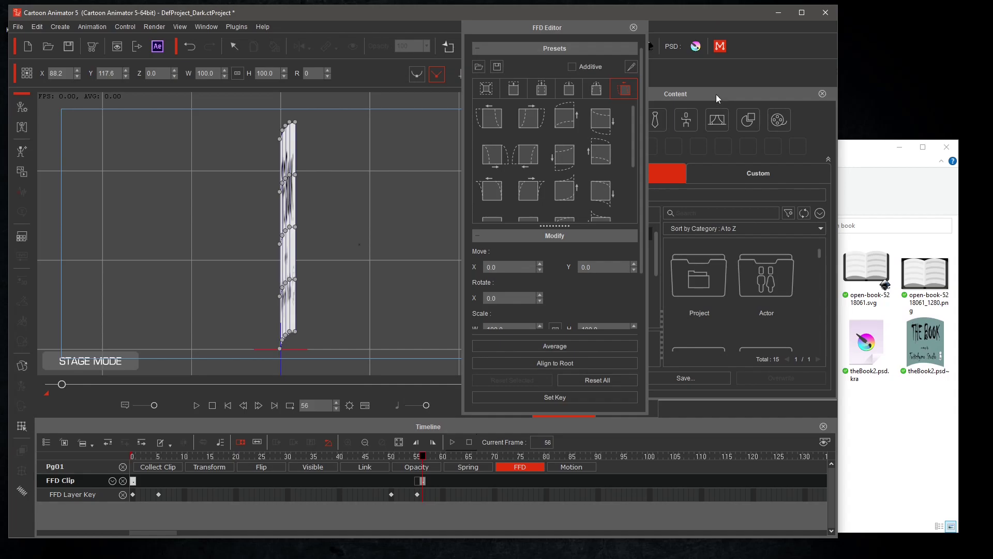
# Show the Custom content library and open Animation > FFD Motion.
pyautogui.moveTo(621, 26); pyautogui.dragTo(562, 12)
pyautogui.click(723, 176)
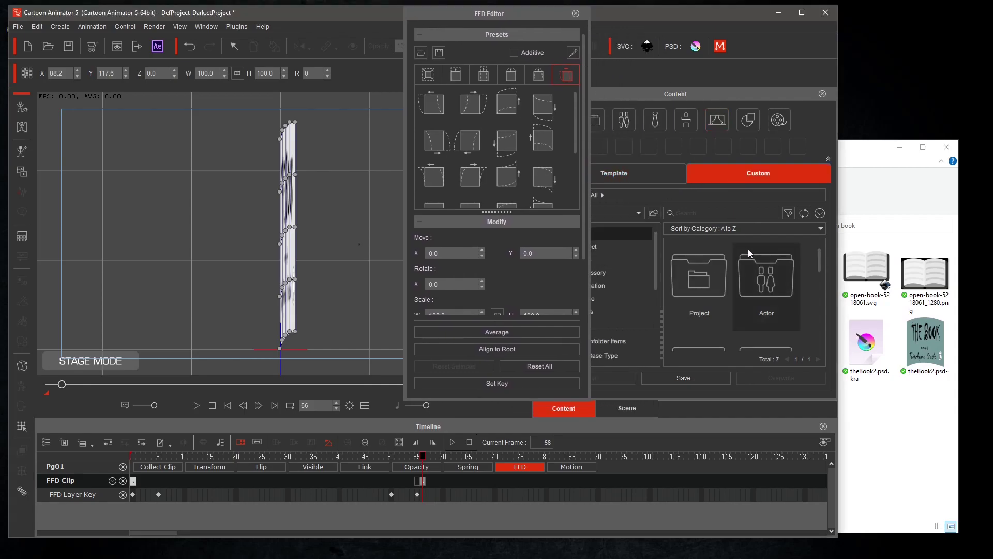
pyautogui.moveTo(532, 12); pyautogui.dragTo(483, 13)
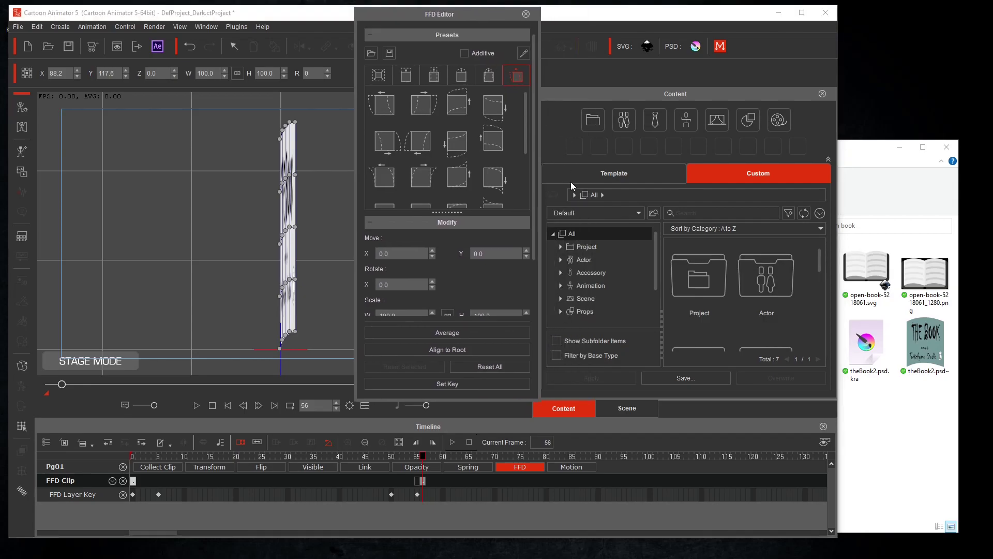
pyautogui.click(561, 286)
pyautogui.moveTo(656, 255); pyautogui.dragTo(655, 287)
pyautogui.click(606, 265)
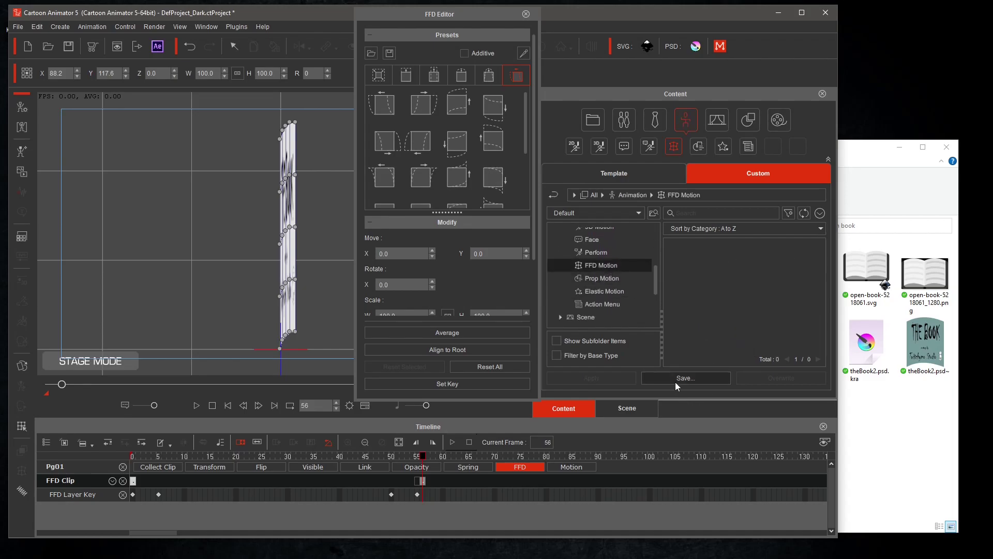
# Create a subfolder named Book in the custom FFD Motion library and open it.
pyautogui.rightClick(723, 303)
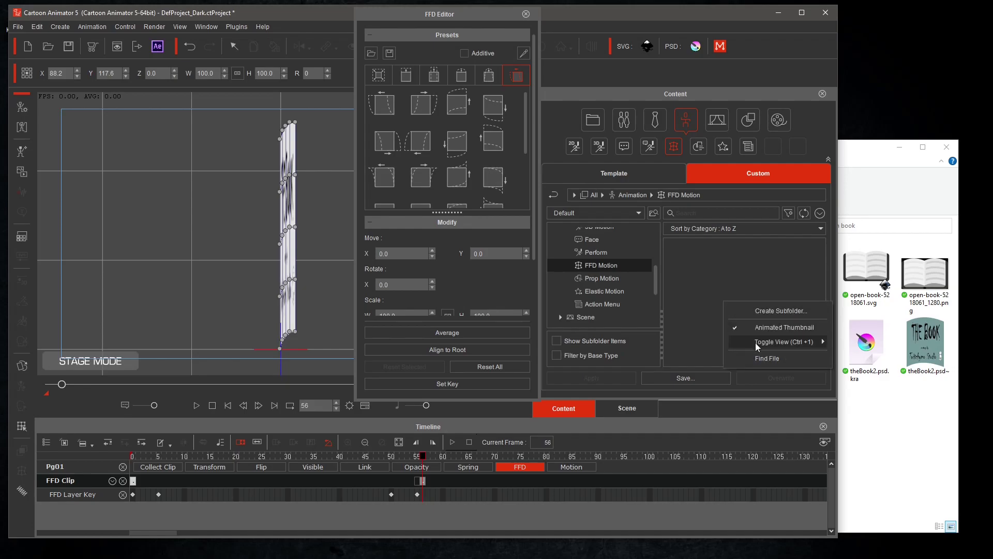
pyautogui.click(766, 310)
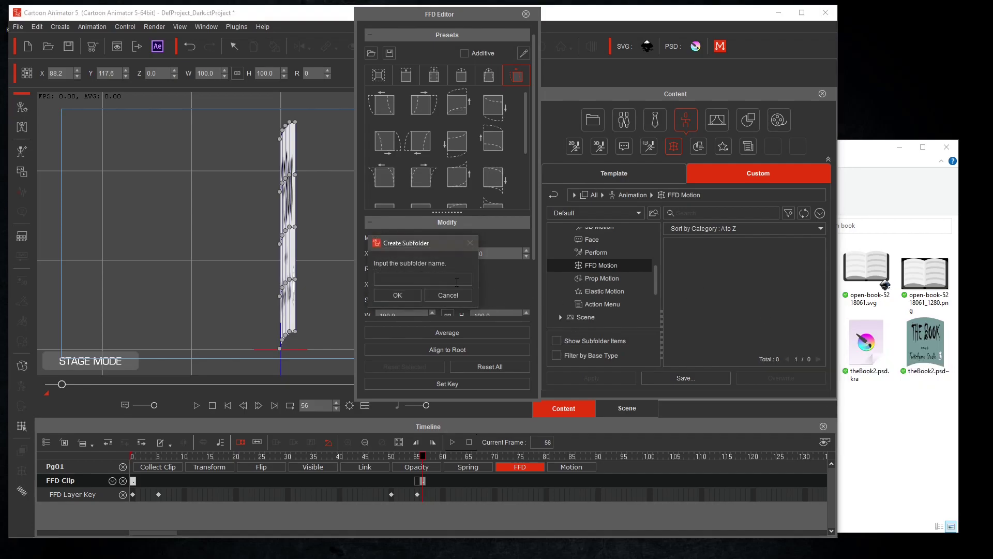
pyautogui.write('Book')
pyautogui.click(397, 295)
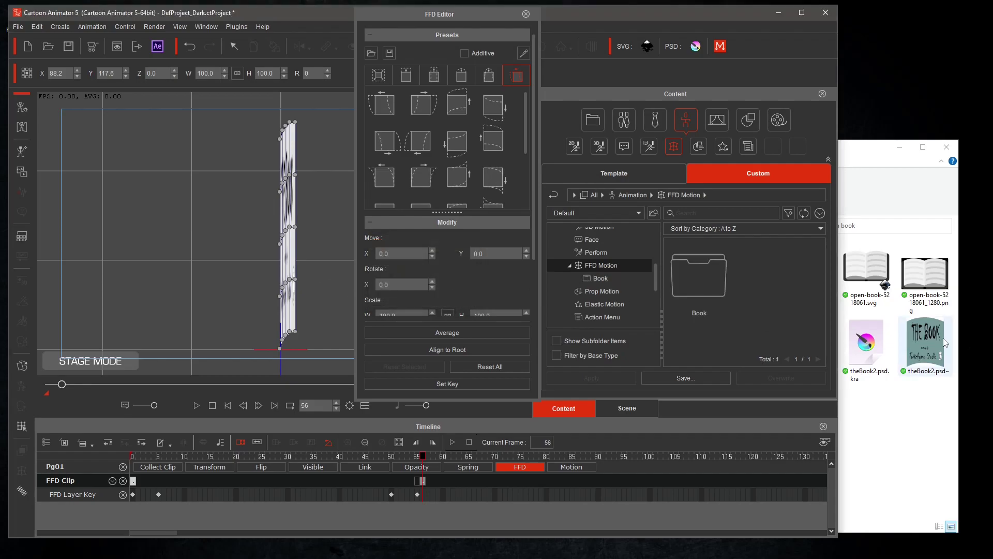
pyautogui.doubleClick(709, 284)
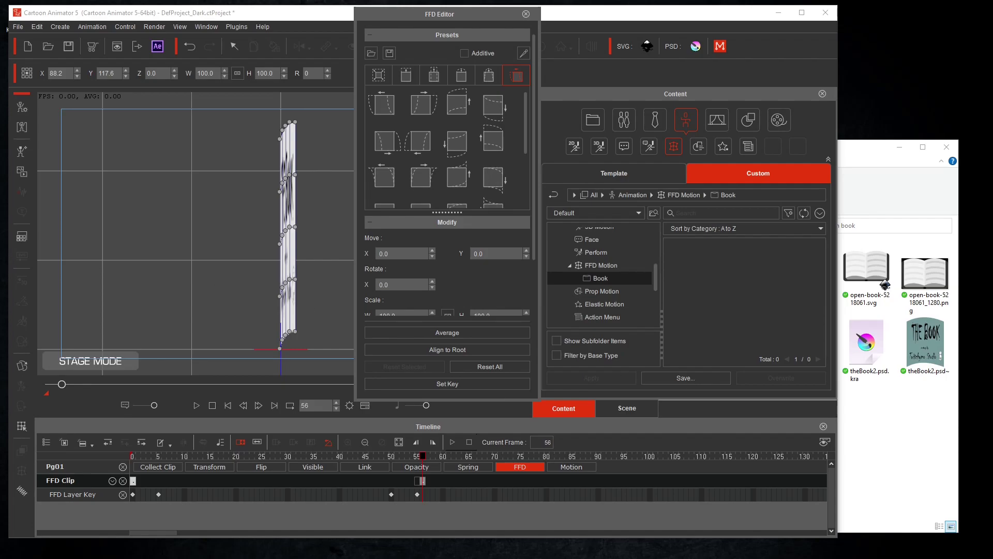
# Save the current FFD motion into the Book folder under the file name 'FFD Book turn R-C'.
pyautogui.click(686, 378)
pyautogui.moveTo(595, 157); pyautogui.dragTo(692, 131)
pyautogui.click(639, 169)
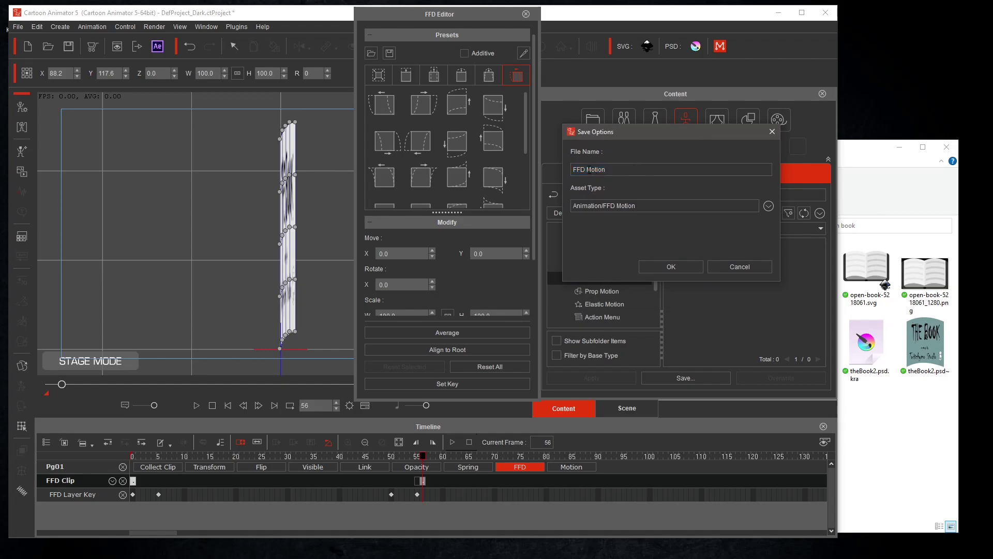
pyautogui.doubleClick(588, 167)
pyautogui.write('Book turn R-L')
pyautogui.press('BackSpace')
pyautogui.write('C')
pyautogui.click(671, 266)
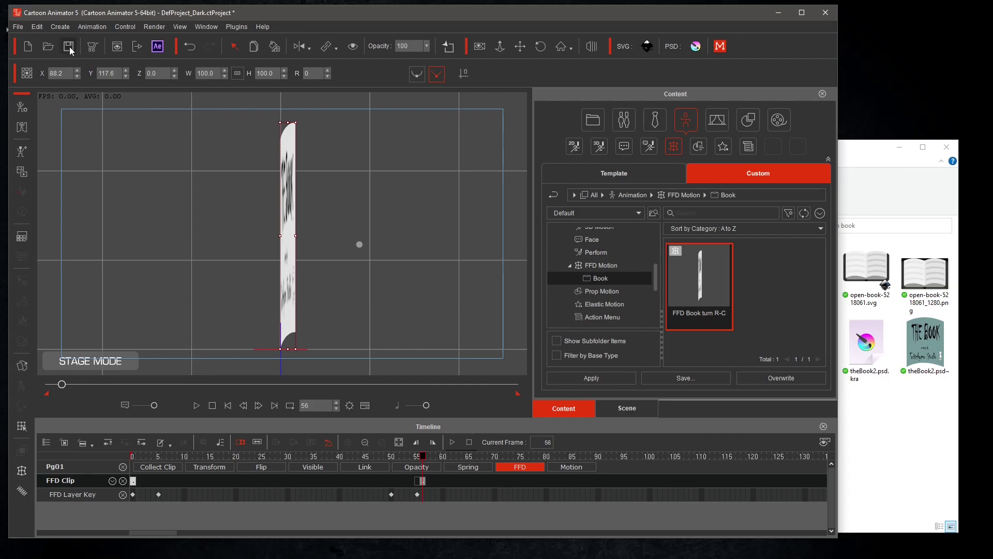
# Start a new unsaved project, import book page - Copy.png as a prop, and nudge it toward centre.
pyautogui.click(28, 46)
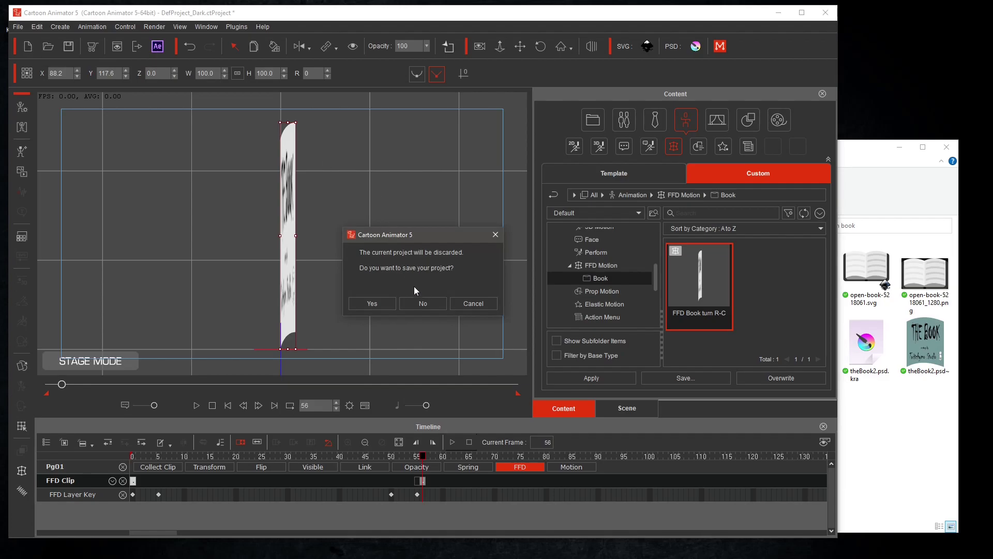
pyautogui.click(420, 304)
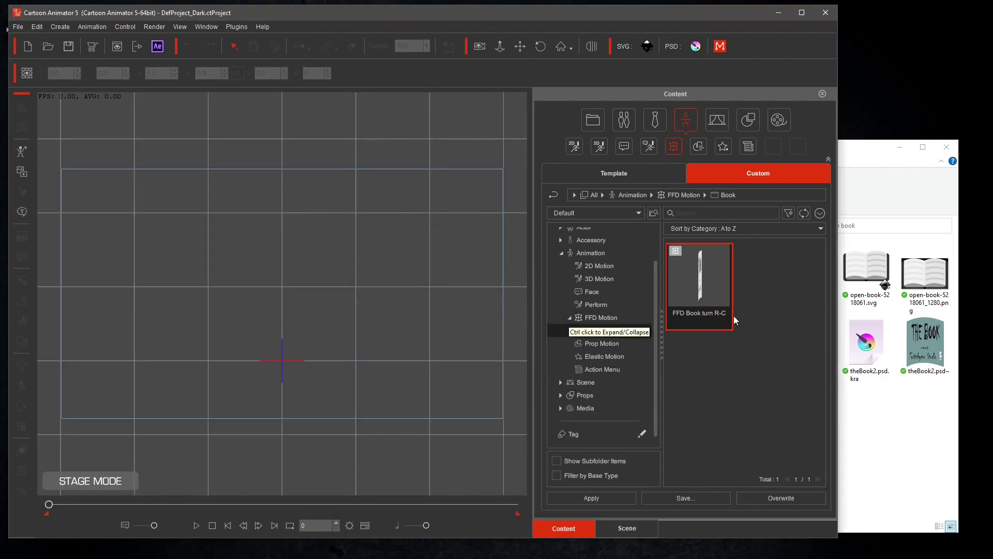
pyautogui.click(873, 151)
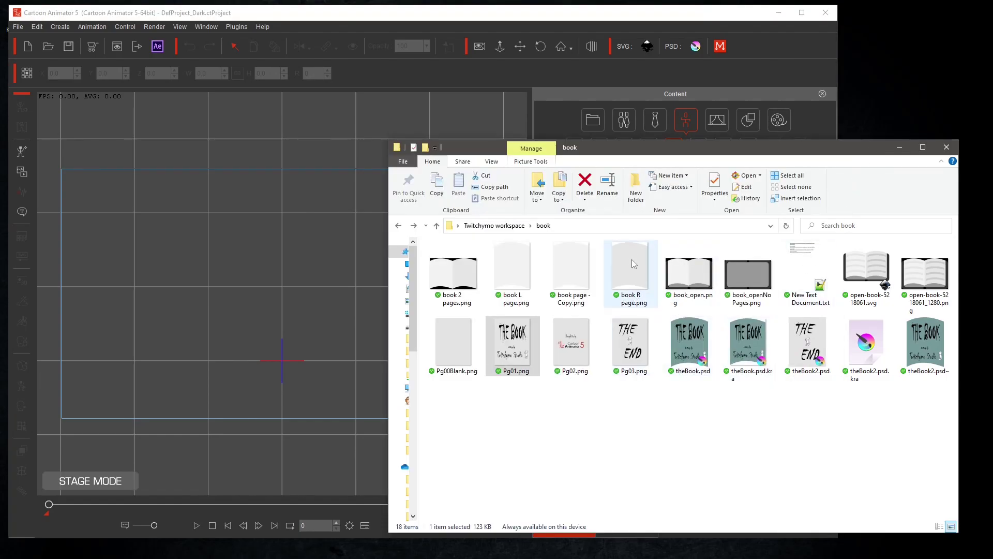
pyautogui.moveTo(577, 269); pyautogui.dragTo(191, 287)
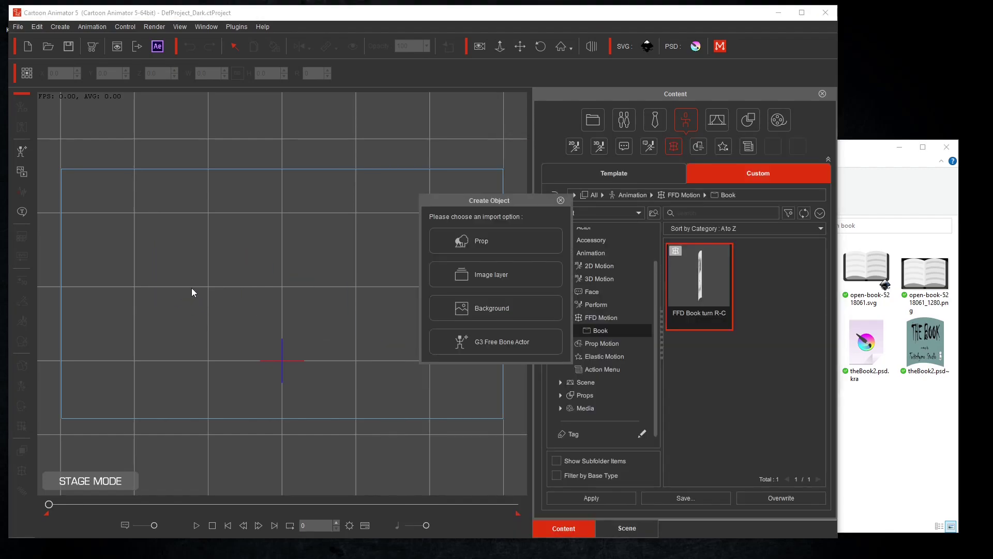
pyautogui.click(476, 245)
pyautogui.click(514, 306)
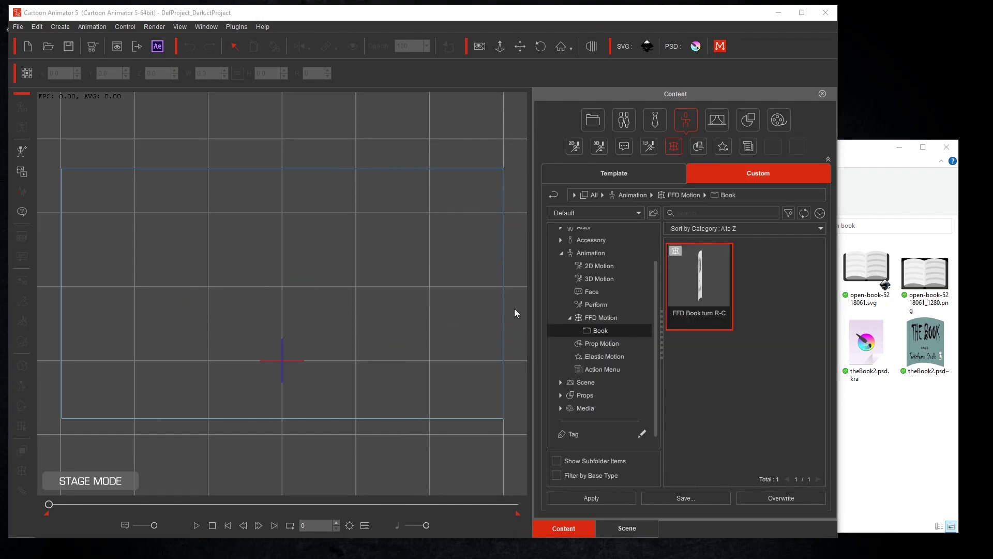
pyautogui.moveTo(219, 281); pyautogui.dragTo(242, 271)
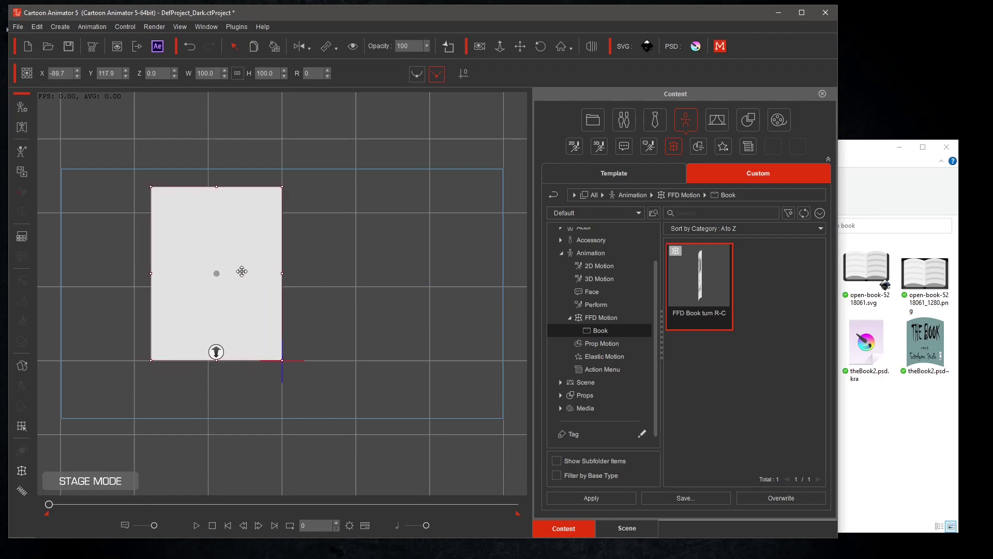
# At frame 100, apply a bending FFD preset to the blank page mesh.
pyautogui.click(365, 525)
pyautogui.click(650, 456)
pyautogui.click(22, 471)
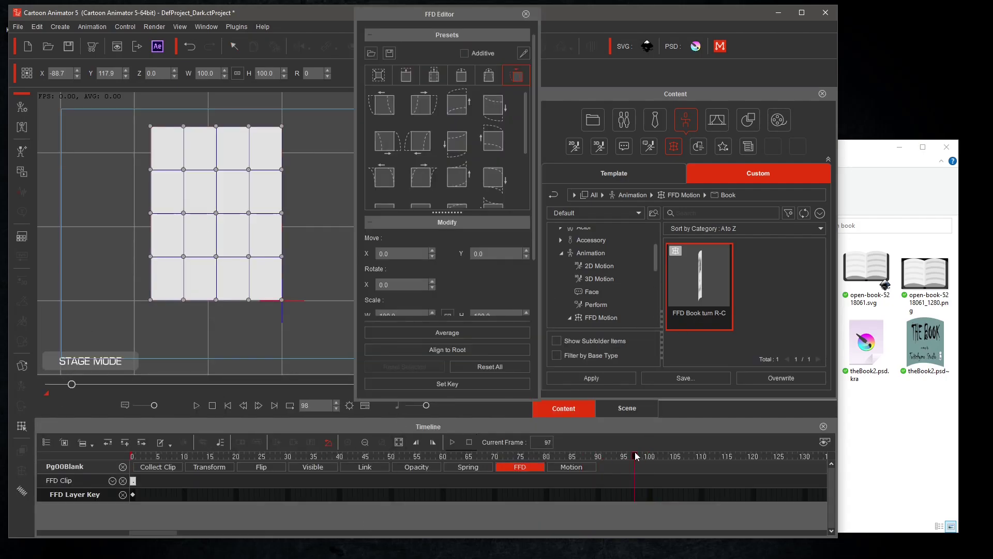
pyautogui.click(467, 182)
# At frame 55, move the page's left FFD point columns right to squeeze it narrow.
pyautogui.click(418, 456)
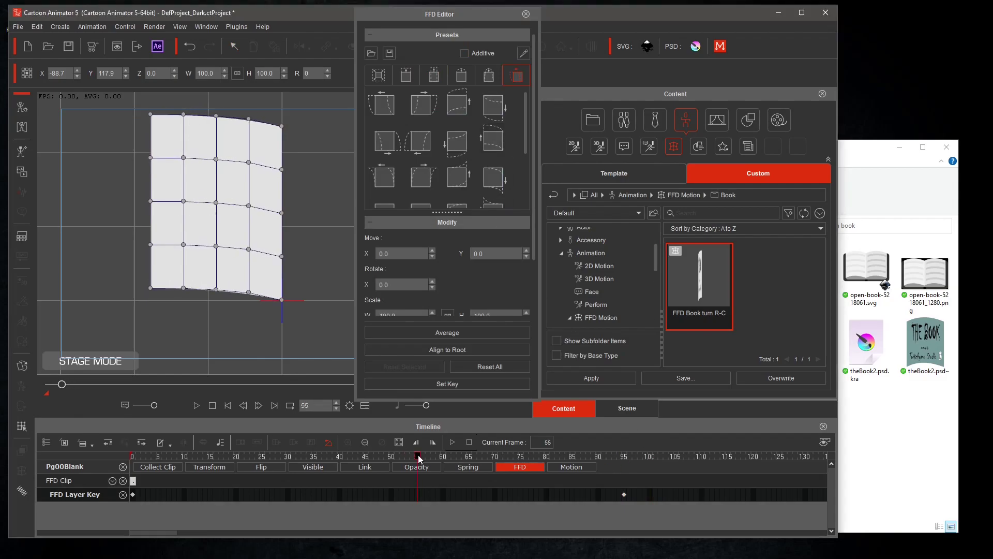
pyautogui.moveTo(283, 363); pyautogui.dragTo(134, 101)
pyautogui.moveTo(150, 202); pyautogui.dragTo(177, 202)
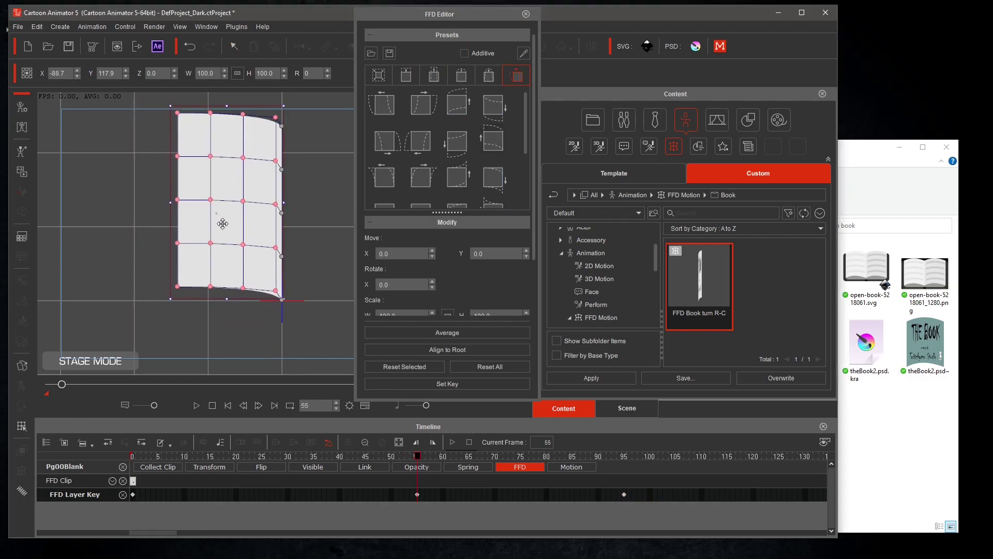
pyautogui.moveTo(159, 97); pyautogui.dragTo(238, 325)
pyautogui.moveTo(213, 218); pyautogui.dragTo(264, 217)
# At frame 50, shift the left point columns slightly right and check the frame-50 pose.
pyautogui.moveTo(417, 455); pyautogui.dragTo(391, 455)
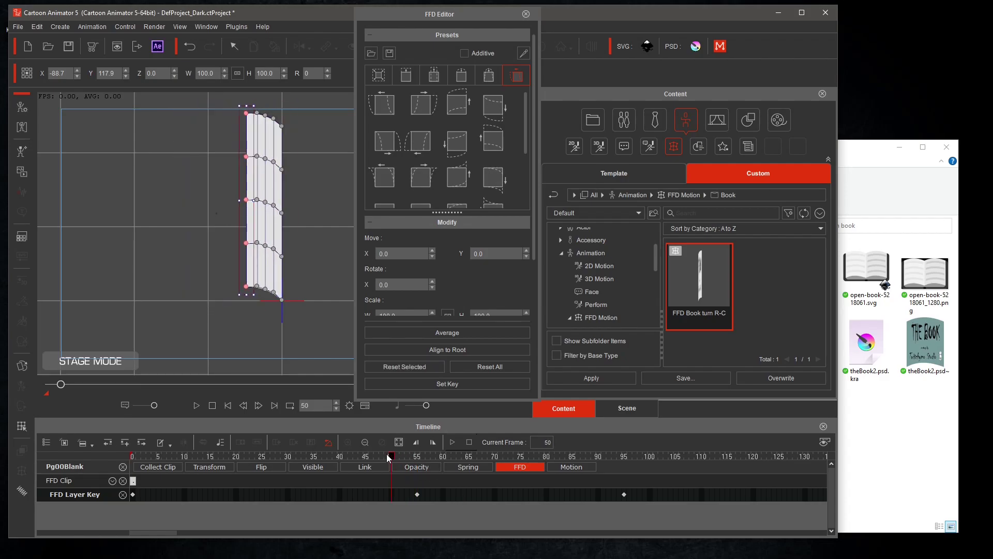
pyautogui.moveTo(216, 100); pyautogui.dragTo(279, 312)
pyautogui.moveTo(265, 212); pyautogui.dragTo(270, 213)
pyautogui.moveTo(224, 99); pyautogui.dragTo(277, 304)
pyautogui.moveTo(265, 207); pyautogui.dragTo(272, 207)
pyautogui.moveTo(238, 103); pyautogui.dragTo(278, 310)
pyautogui.moveTo(266, 190)
pyautogui.mouseDown()
pyautogui.moveTo(243, 198)
pyautogui.moveTo(268, 181)
pyautogui.mouseUp()
pyautogui.moveTo(236, 97); pyautogui.dragTo(270, 298)
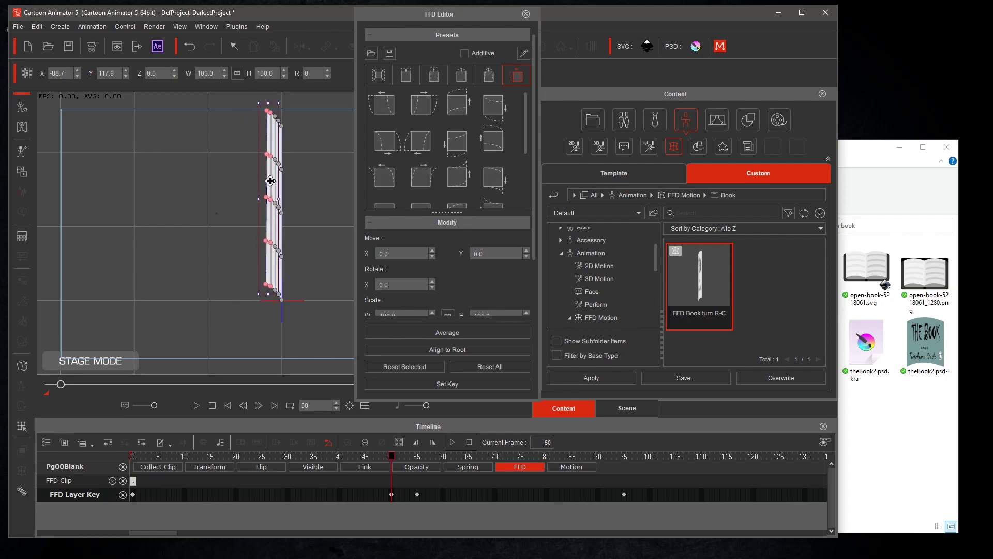
pyautogui.hotkey('ctrl', 'z')
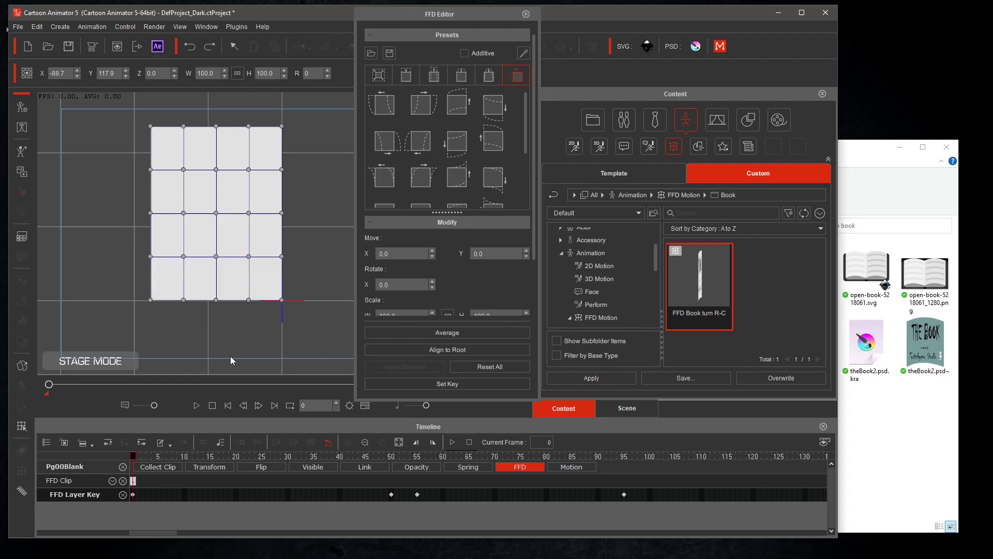
pyautogui.click(392, 495)
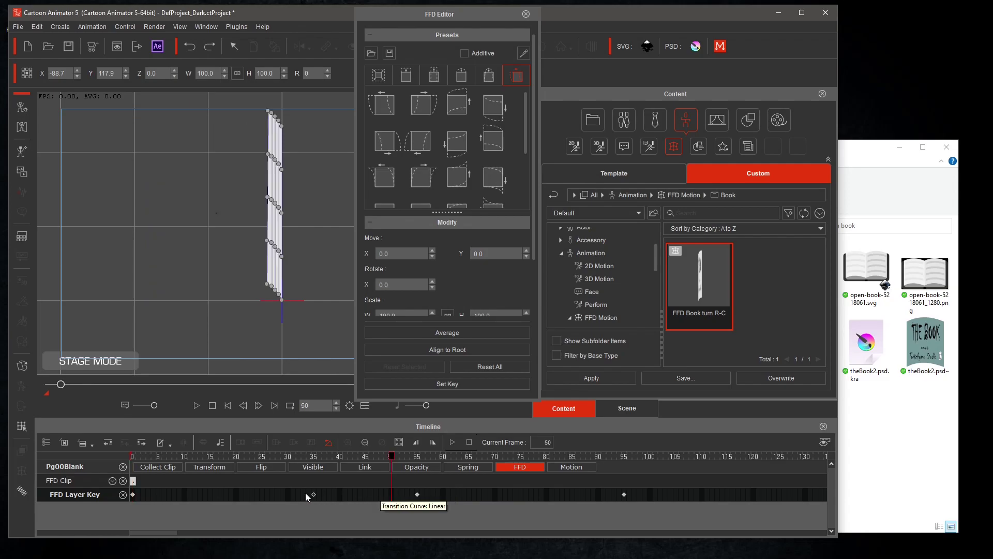
pyautogui.click(132, 495)
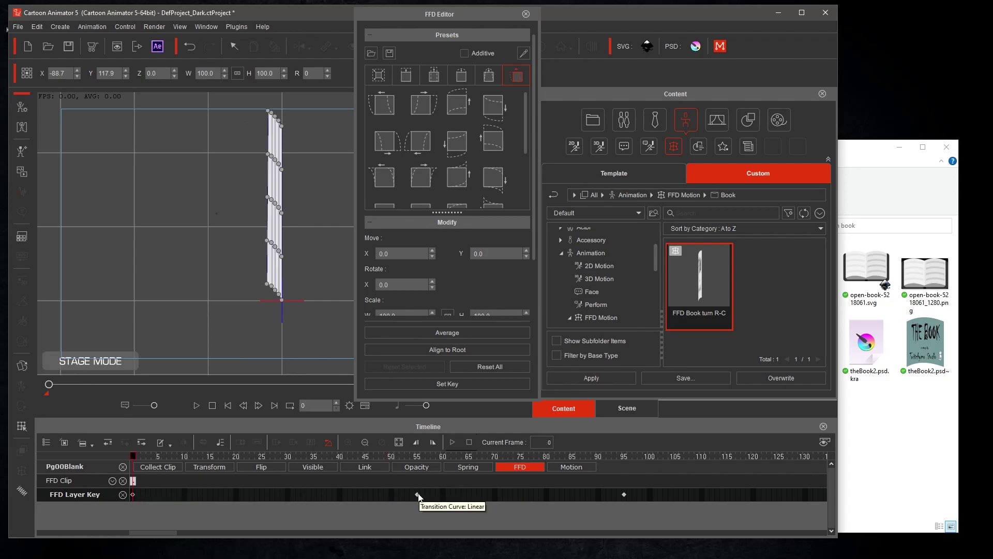
# Move the squeeze key from frame 55 to 5 and the end key from 95 to 90.
pyautogui.moveTo(418, 495); pyautogui.dragTo(159, 494)
pyautogui.moveTo(624, 495); pyautogui.dragTo(393, 500)
pyautogui.click(213, 405)
pyautogui.click(391, 494)
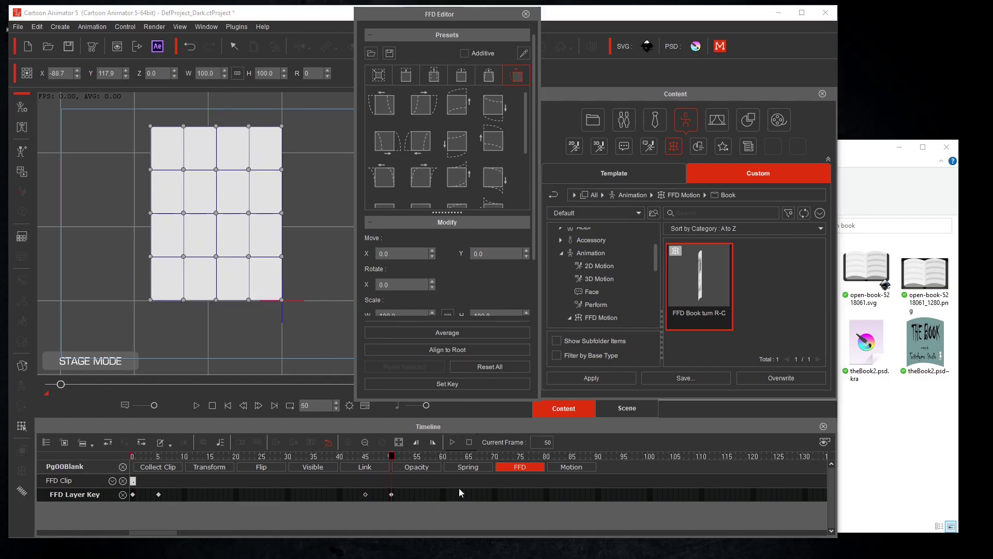
# Preview the deformation, shift the FFD clip later, and show the flat page at frame 50.
pyautogui.click(196, 405)
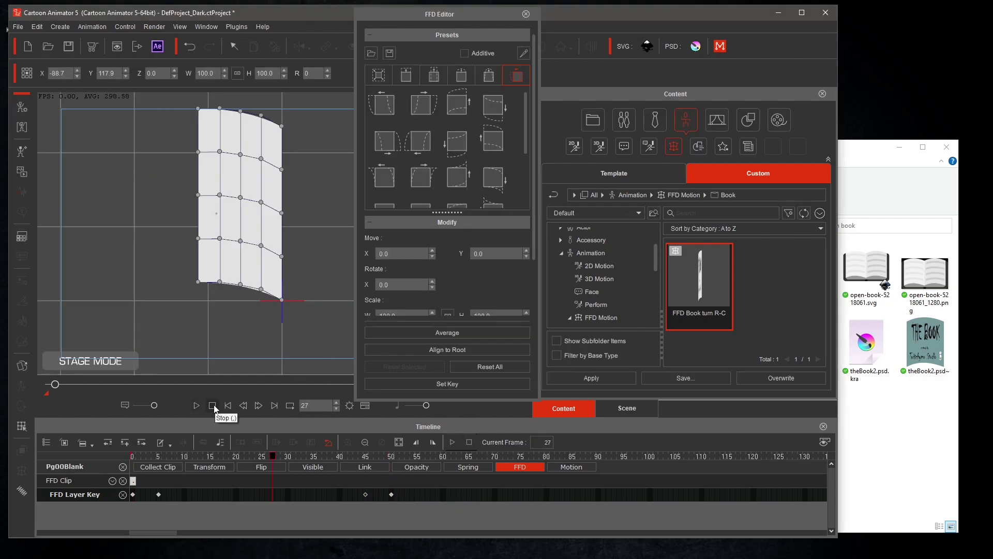
pyautogui.click(212, 405)
pyautogui.click(272, 479)
pyautogui.click(134, 481)
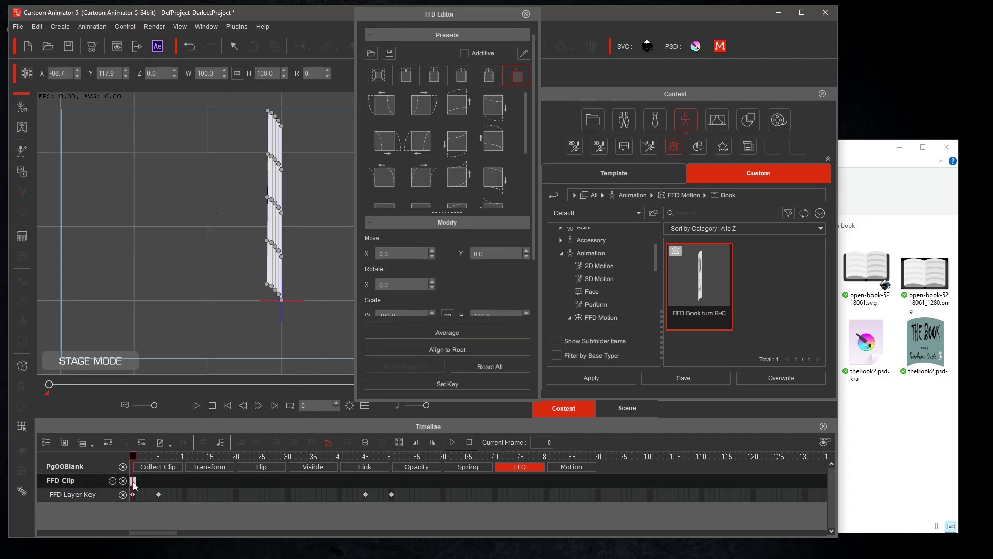
pyautogui.moveTo(134, 482); pyautogui.dragTo(206, 490)
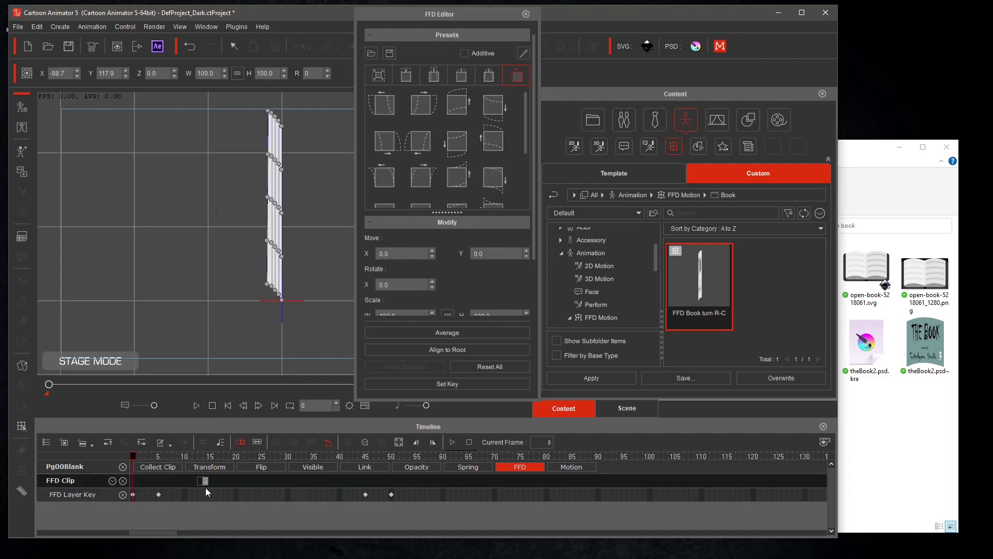
pyautogui.click(393, 493)
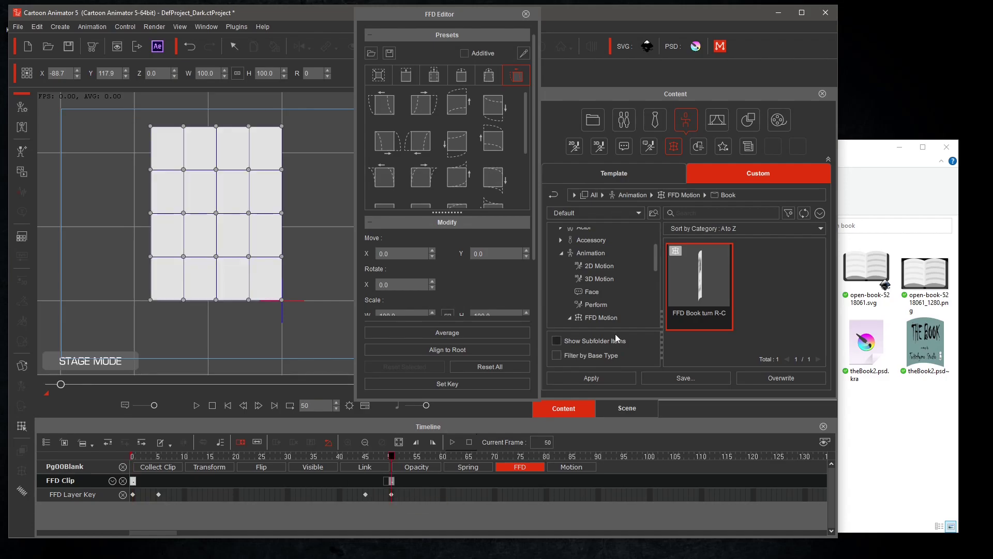
# Save the blank page's deformation to the Book folder as 'FFD Book turn C-L'.
pyautogui.click(675, 379)
pyautogui.click(621, 173)
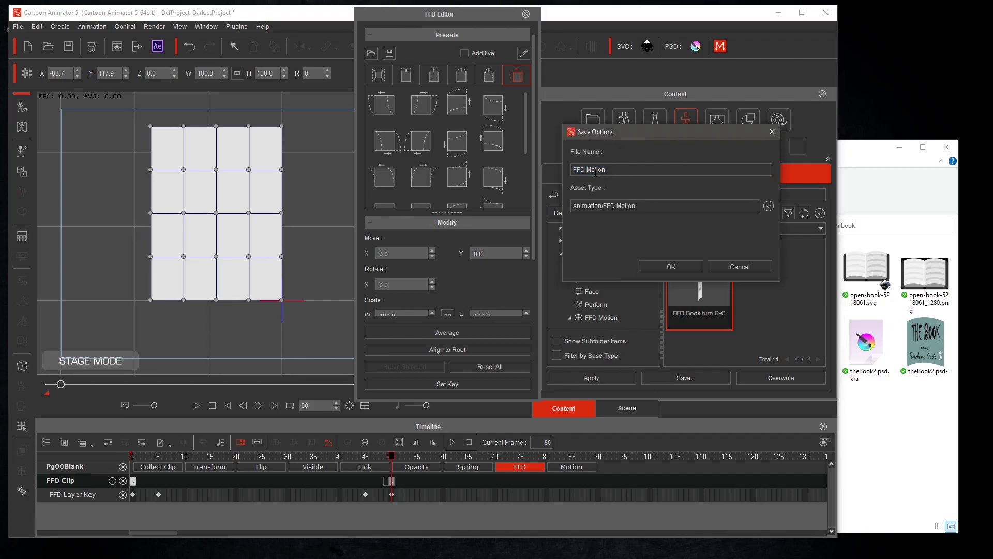
pyautogui.moveTo(587, 173); pyautogui.dragTo(630, 173)
pyautogui.write('BBoo')
pyautogui.press('BackSpace')
pyautogui.press('BackSpace')
pyautogui.press('BackSpace')
pyautogui.write('ook turn C-L')
pyautogui.click(664, 268)
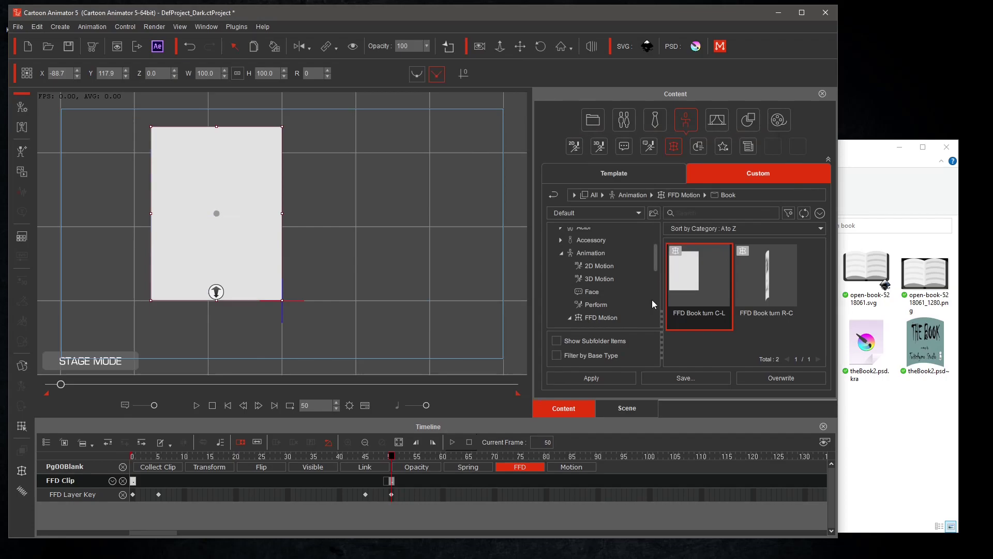
# Start a new unsaved project, import Pg01.png as a static image, and move it right of centre.
pyautogui.click(27, 46)
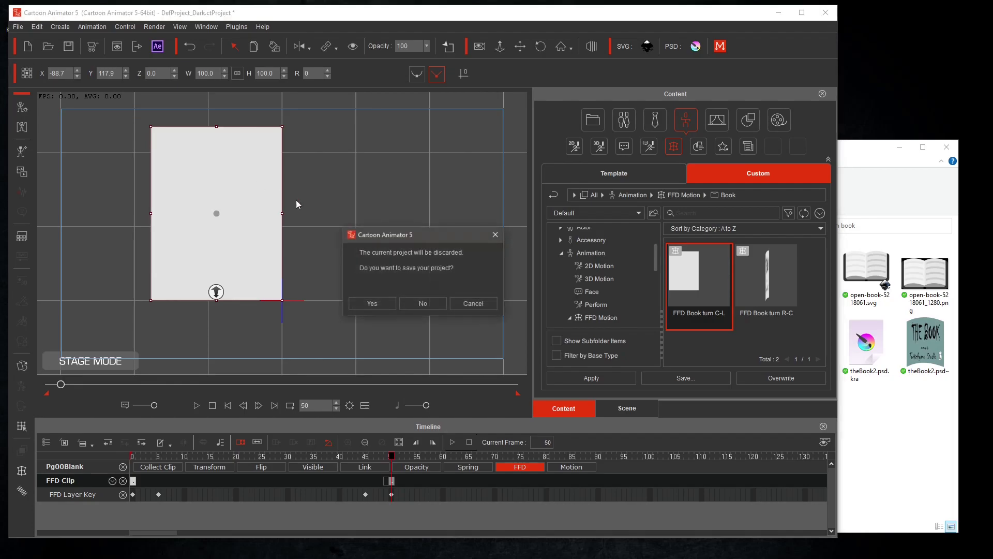
pyautogui.click(411, 304)
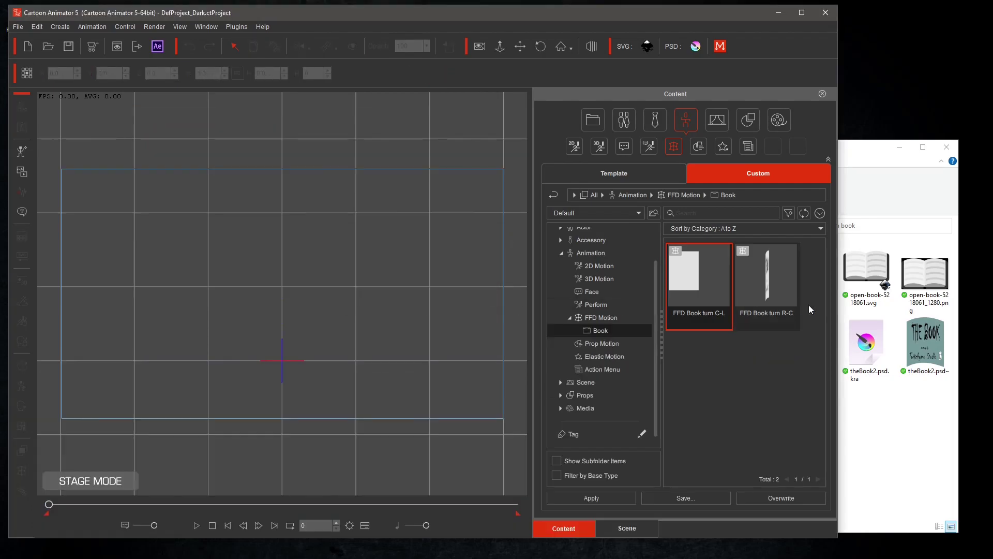
pyautogui.click(870, 173)
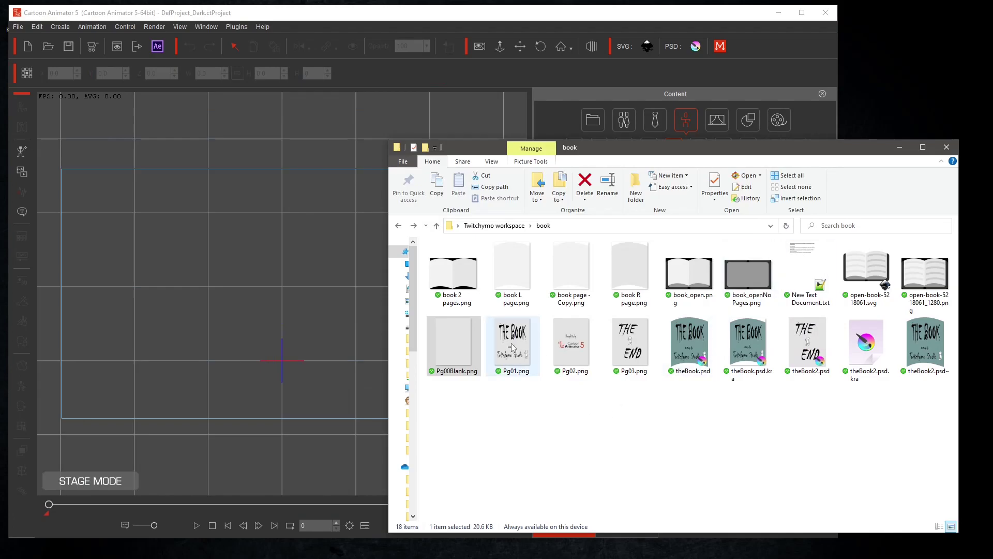
pyautogui.moveTo(512, 347); pyautogui.dragTo(290, 318)
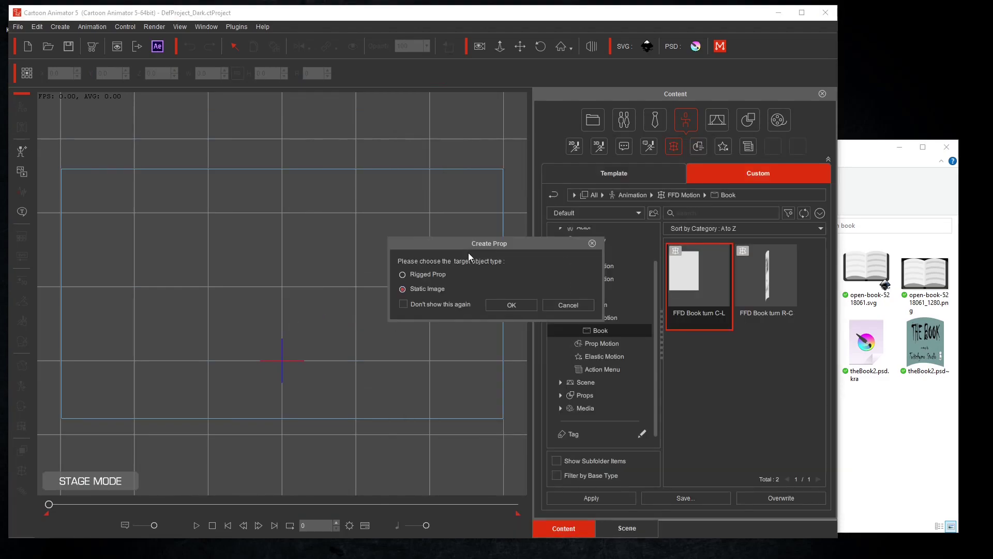
pyautogui.click(517, 306)
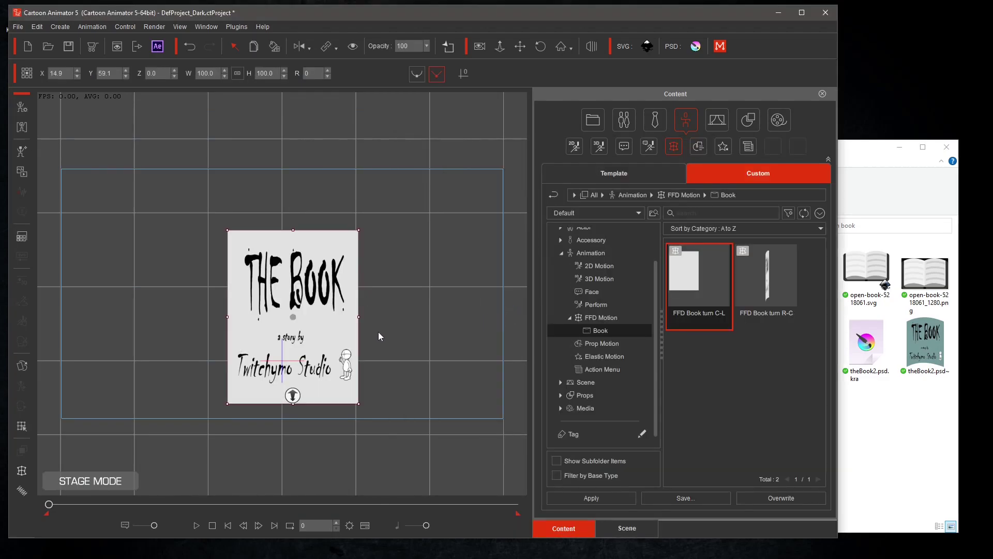
pyautogui.moveTo(337, 324); pyautogui.dragTo(371, 290)
# Apply FFD Book turn R-C to the cover page and scrub to frame 58 to check the turn.
pyautogui.moveTo(761, 272); pyautogui.dragTo(399, 321)
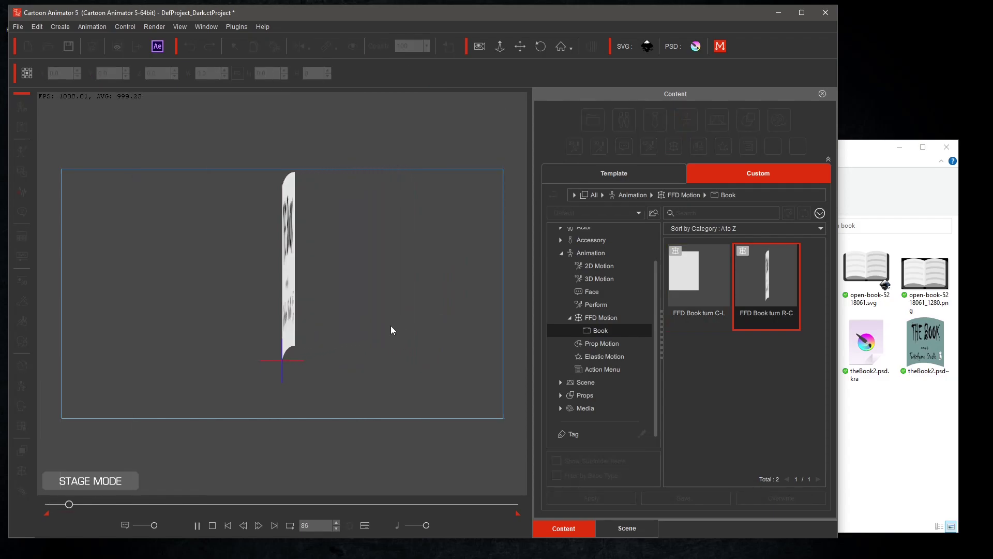
pyautogui.click(213, 525)
pyautogui.click(365, 526)
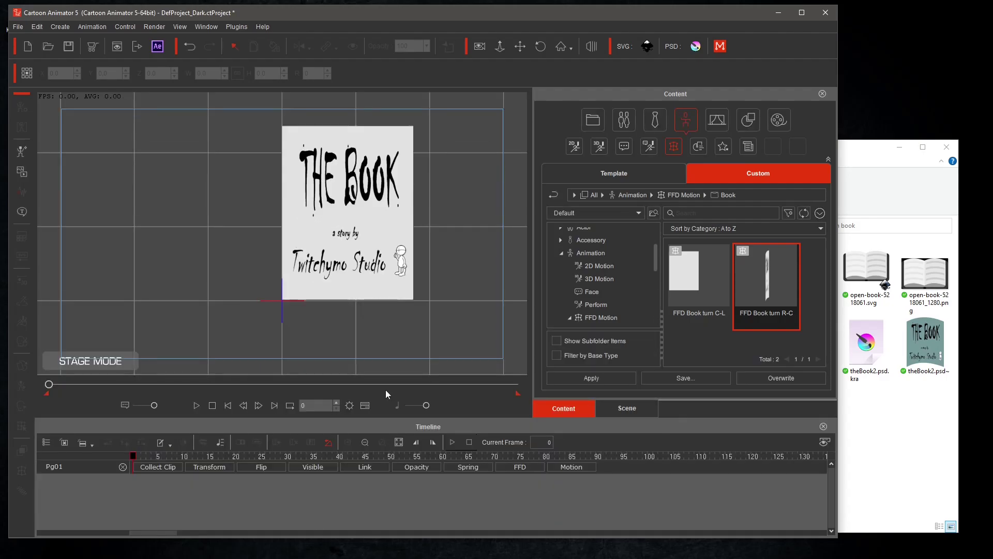
pyautogui.moveTo(132, 455); pyautogui.dragTo(424, 462)
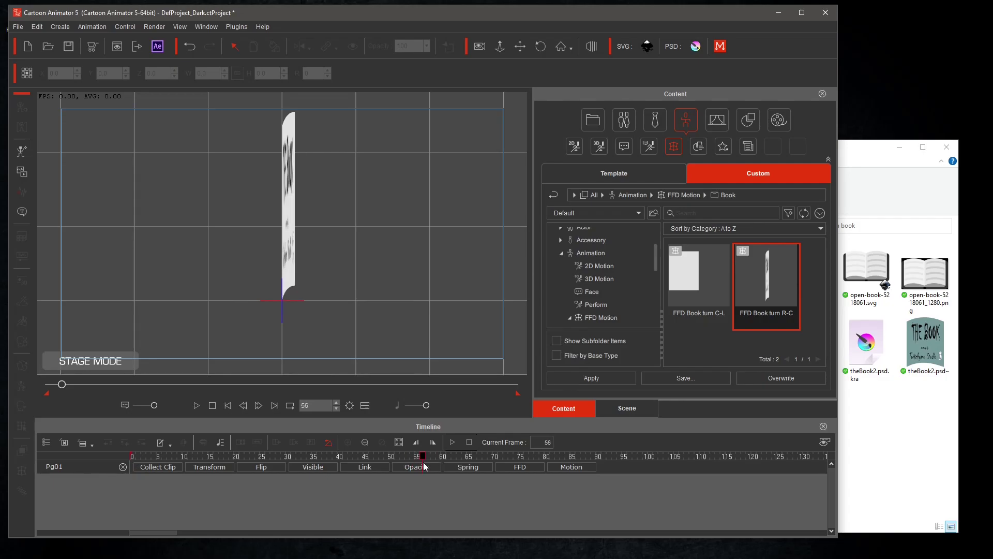
# Import Pg00Blank.png as a static image prop and place it left of the cover.
pyautogui.click(869, 140)
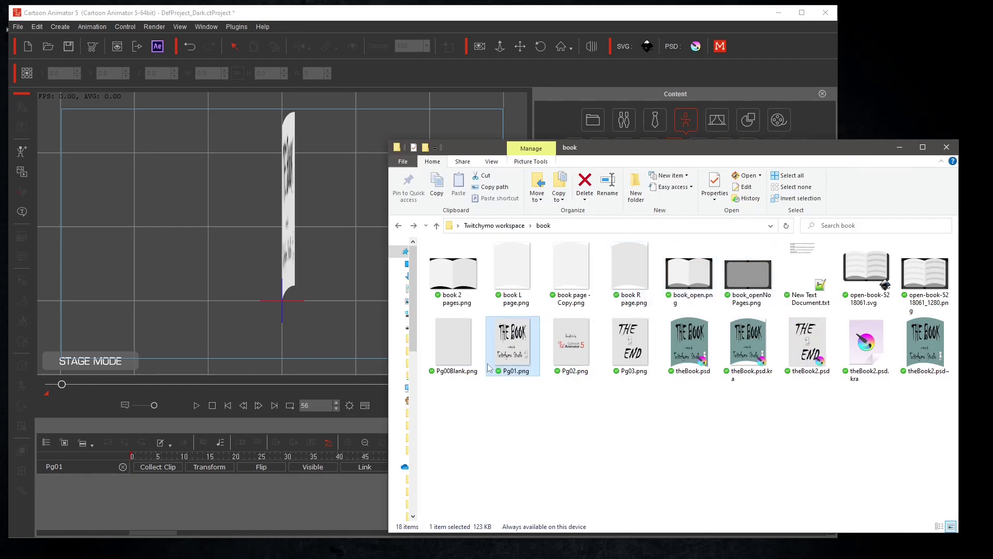
pyautogui.moveTo(456, 352); pyautogui.dragTo(169, 243)
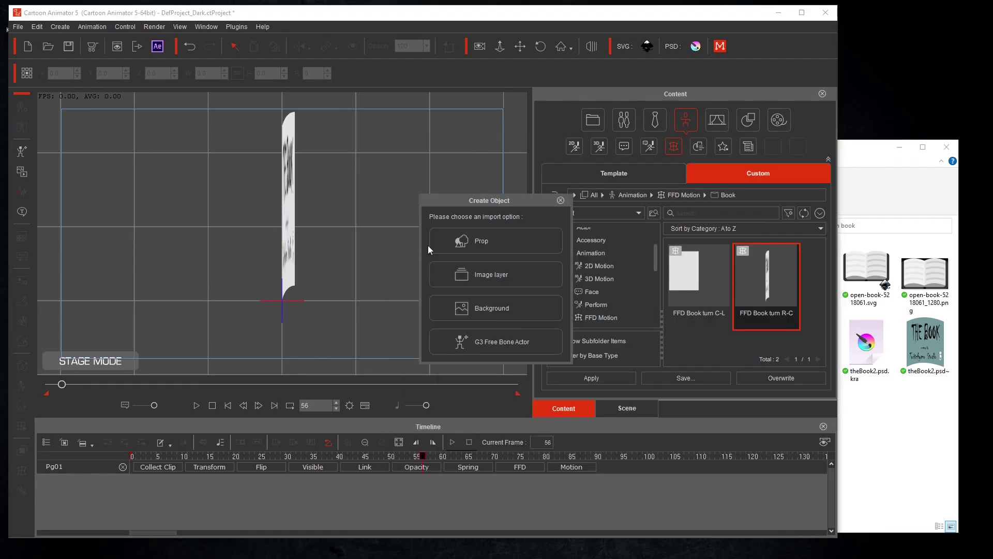
pyautogui.click(476, 243)
pyautogui.click(520, 309)
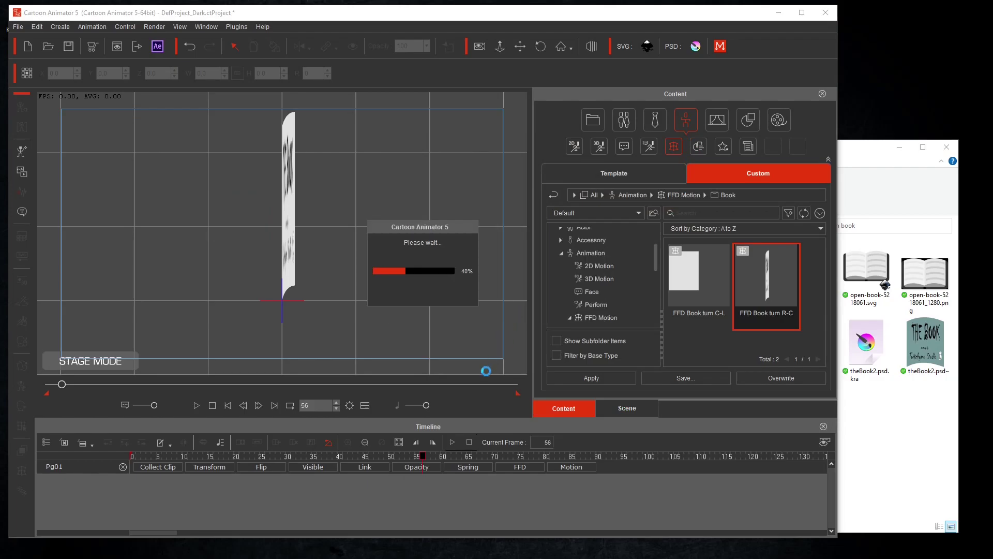
pyautogui.moveTo(423, 456); pyautogui.dragTo(125, 451)
pyautogui.moveTo(158, 242); pyautogui.dragTo(214, 218)
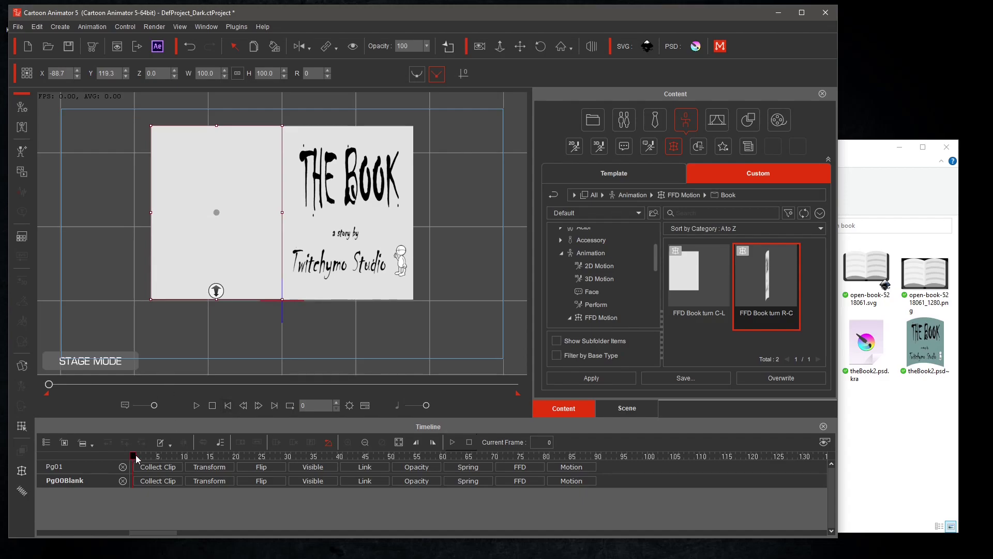
# Apply FFD Book turn C-L to the blank page at frame 55 and preview the two-page turn.
pyautogui.moveTo(138, 459); pyautogui.dragTo(420, 483)
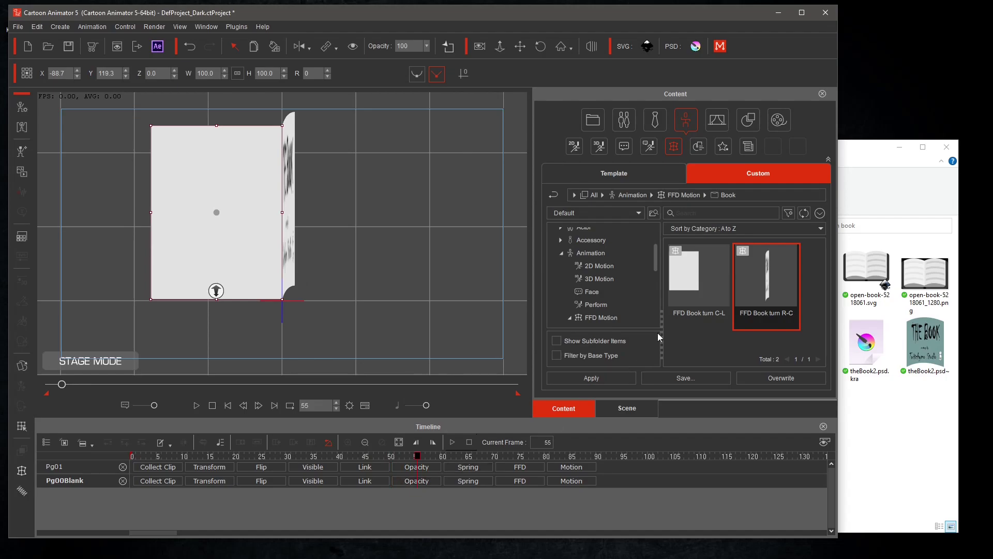
pyautogui.moveTo(699, 274); pyautogui.dragTo(178, 244)
pyautogui.press('space')
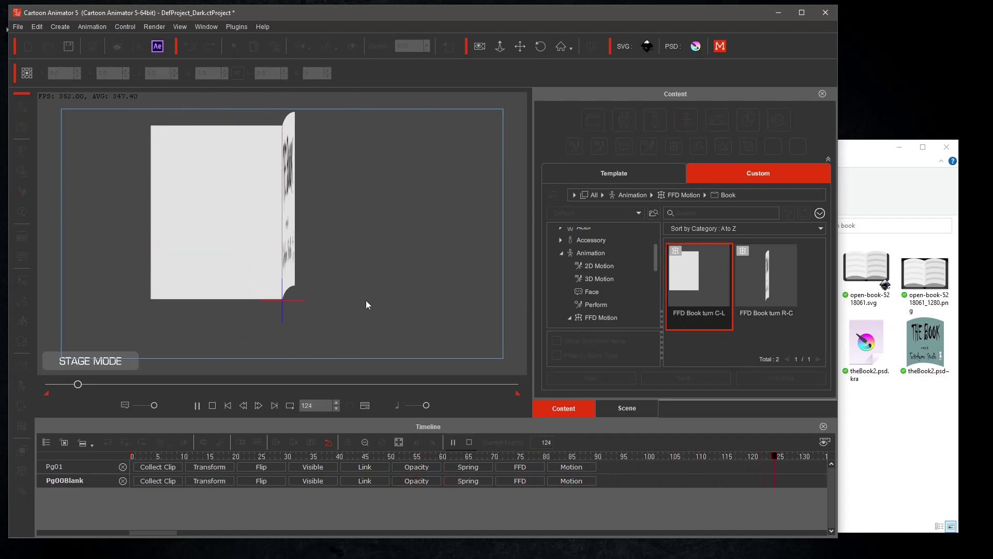
pyautogui.click(213, 404)
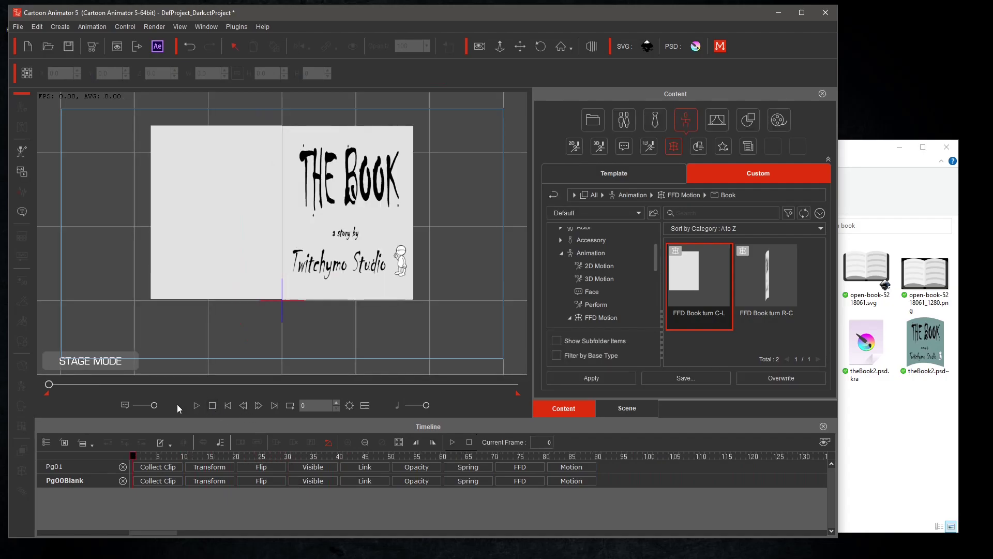
pyautogui.click(196, 405)
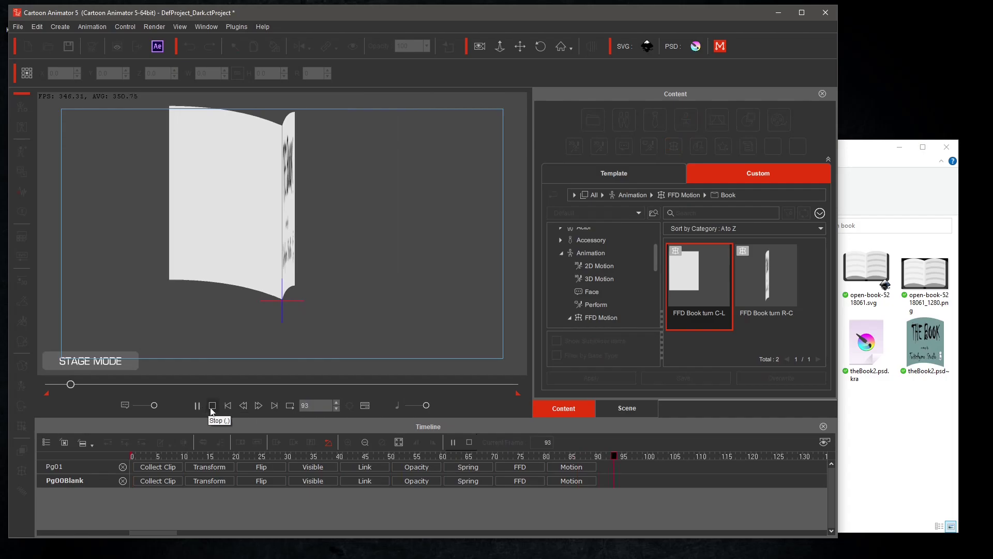
pyautogui.click(213, 406)
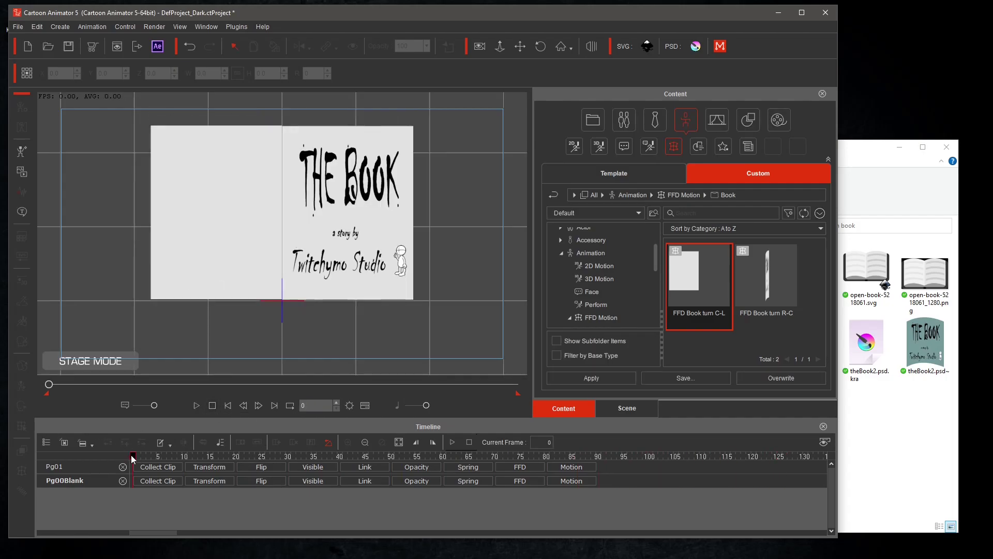
# Key the cover page hidden at frame 55 and the blank page hidden at frame 54.
pyautogui.click(341, 267)
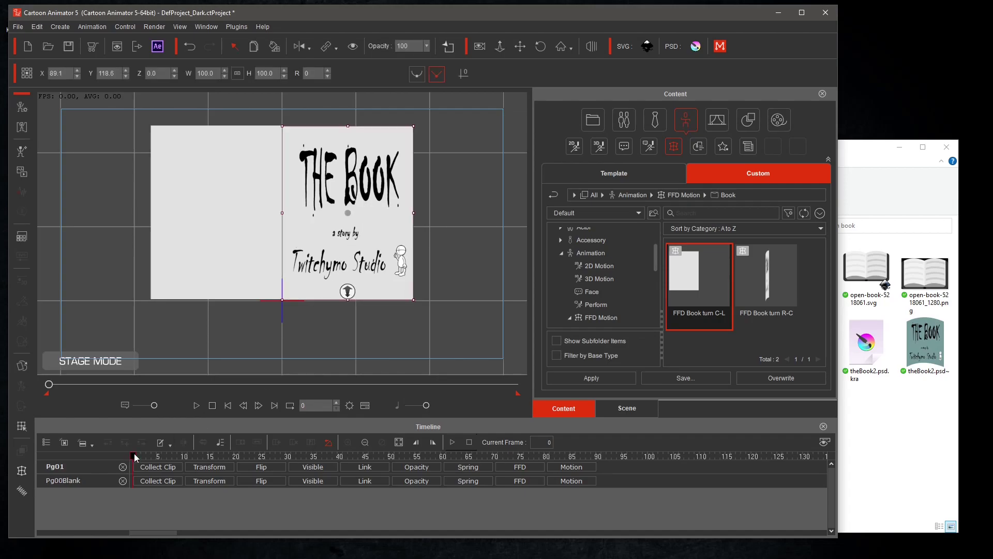
pyautogui.moveTo(135, 453); pyautogui.dragTo(419, 488)
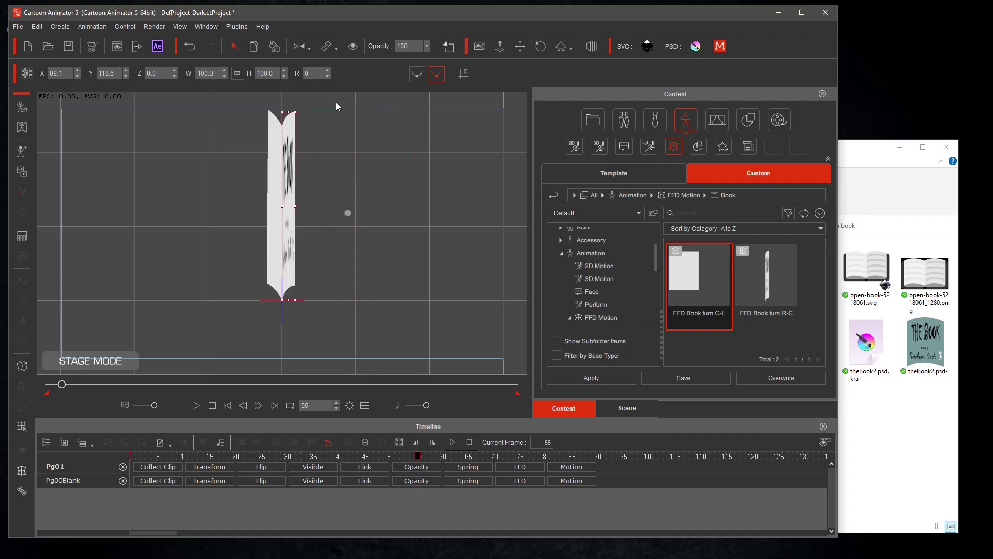
pyautogui.click(352, 50)
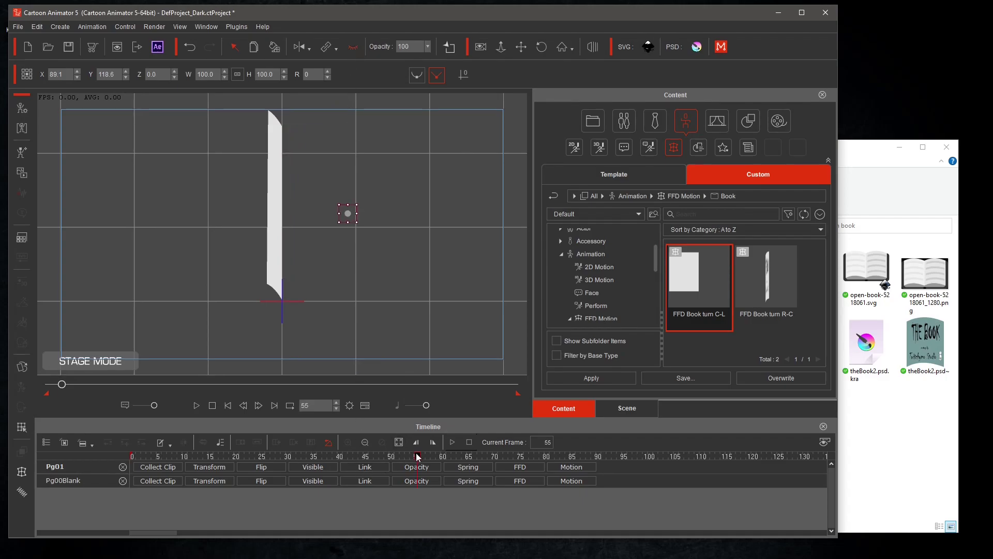
pyautogui.moveTo(418, 457); pyautogui.dragTo(414, 458)
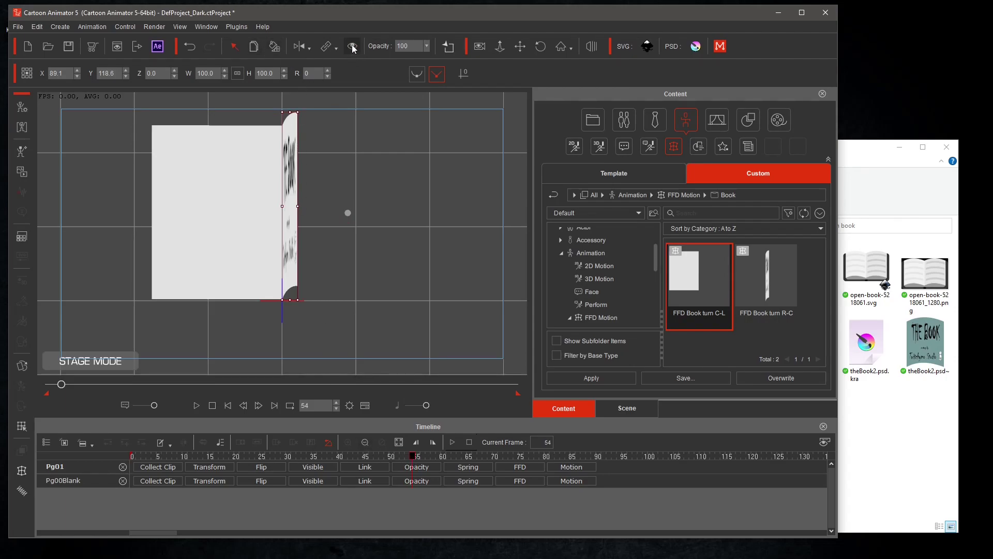
pyautogui.click(249, 186)
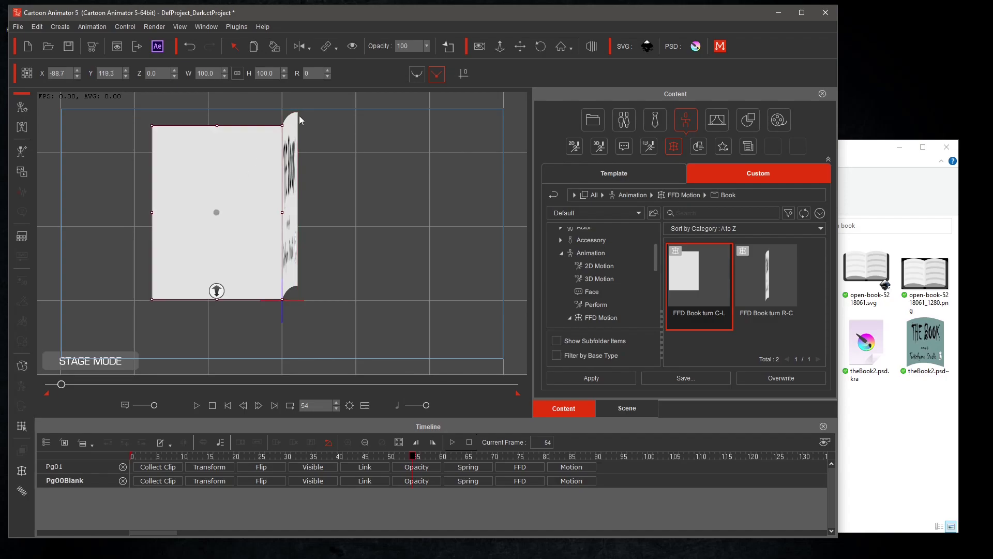
pyautogui.click(353, 46)
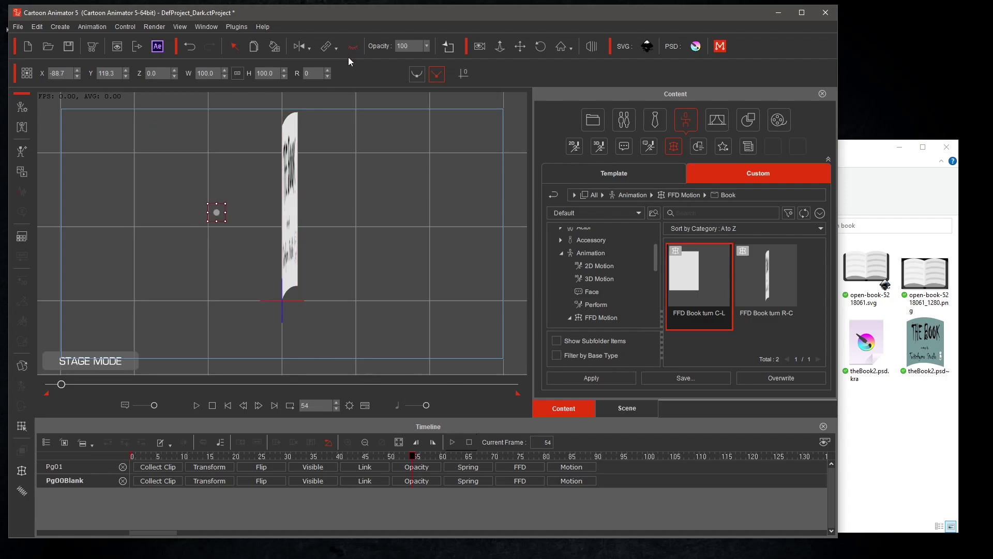
# Rewind to frame 0, play the book animation, then stop it.
pyautogui.click(213, 405)
pyautogui.click(195, 408)
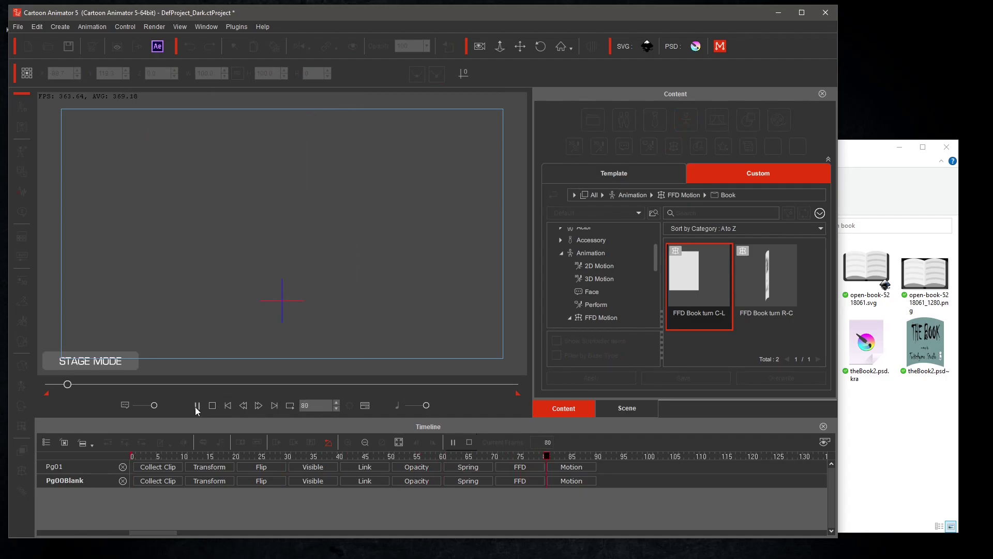
pyautogui.click(196, 407)
pyautogui.click(212, 407)
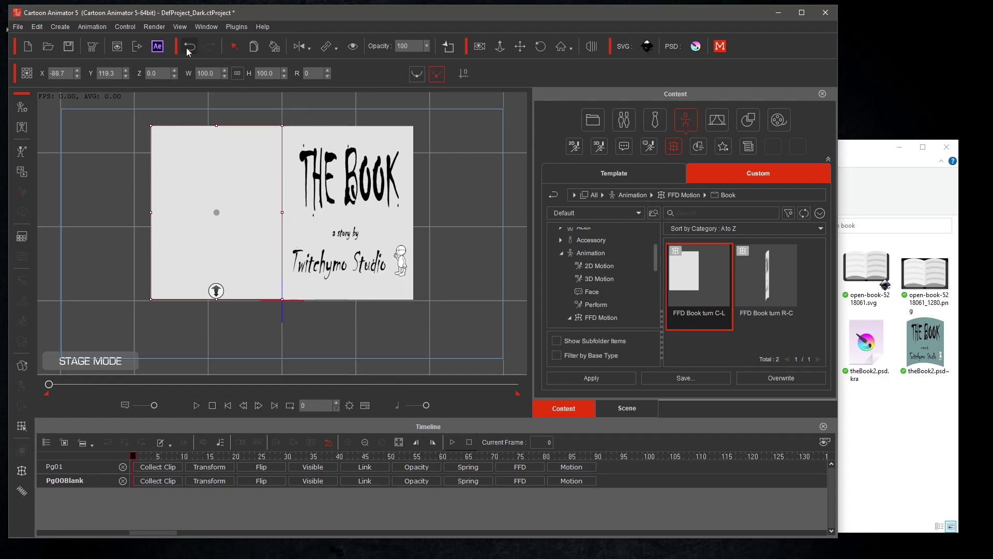
# Play the right page's turning preview several times from the start.
pyautogui.click(197, 405)
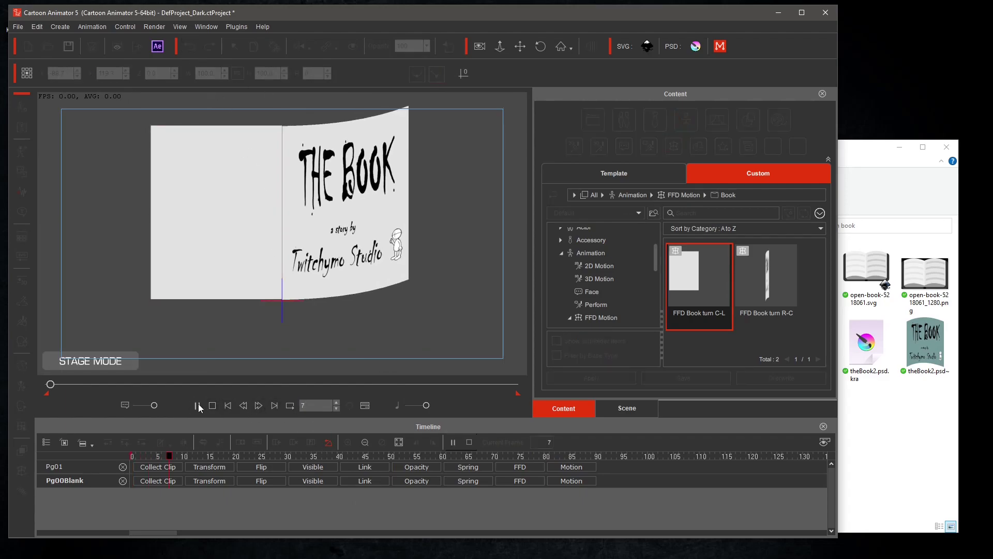
pyautogui.click(197, 406)
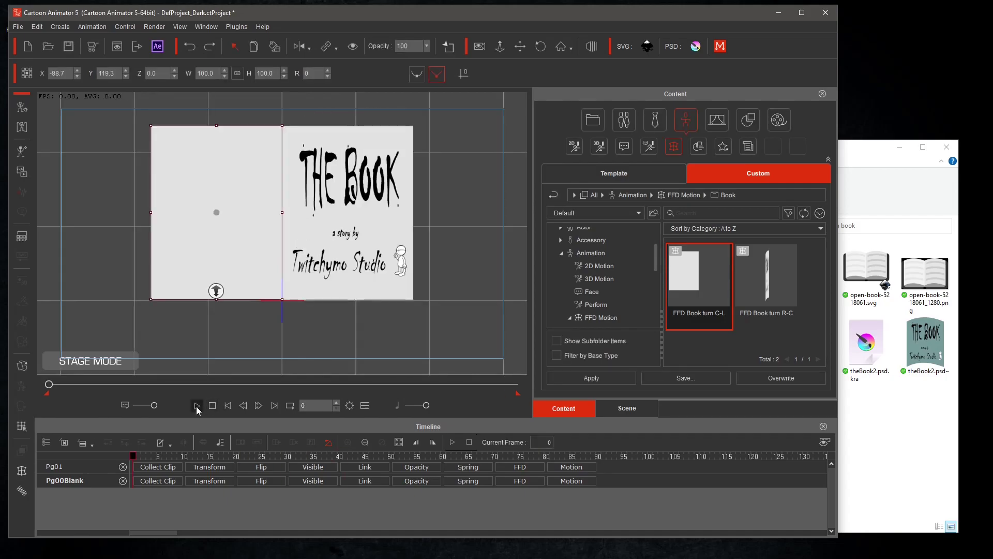
pyautogui.click(197, 406)
pyautogui.click(210, 407)
# Hide the blank left page, play to frame 55, then re-show it and replay.
pyautogui.click(354, 47)
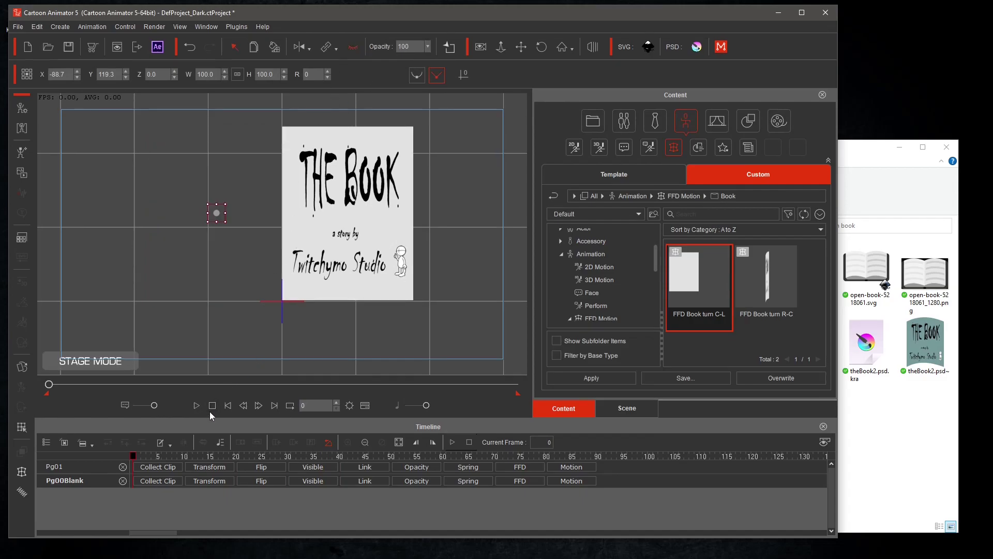
pyautogui.click(196, 406)
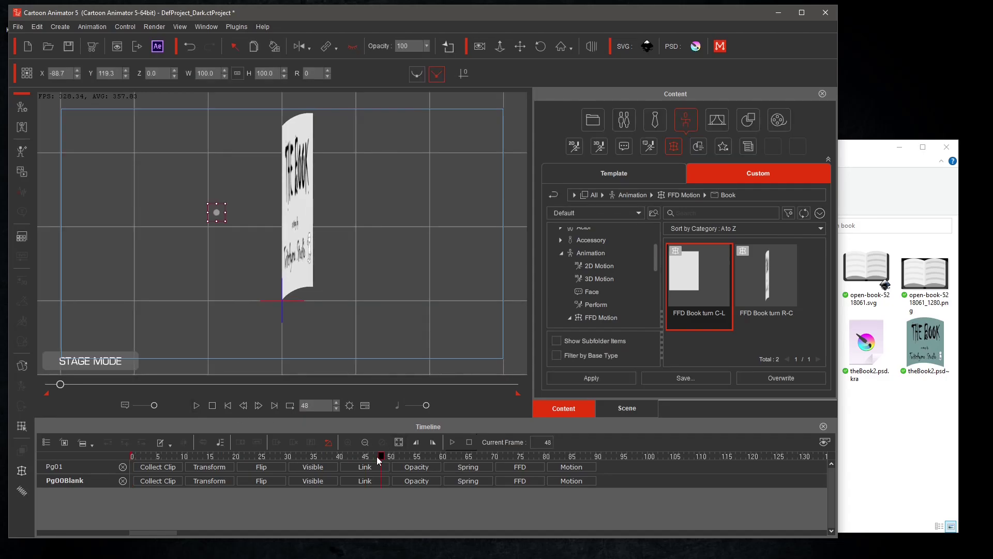
pyautogui.moveTo(382, 454); pyautogui.dragTo(416, 461)
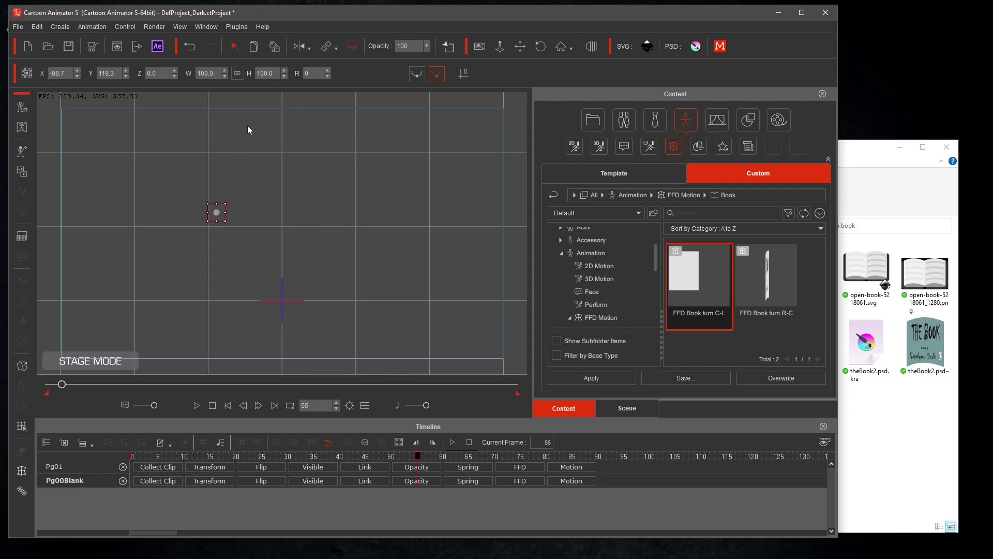
pyautogui.click(352, 49)
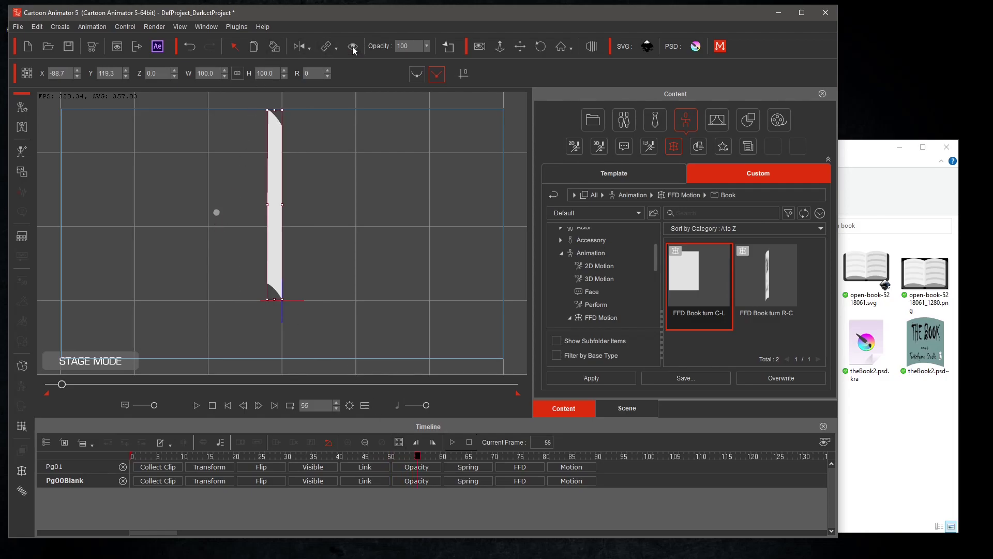
pyautogui.click(212, 405)
pyautogui.click(197, 405)
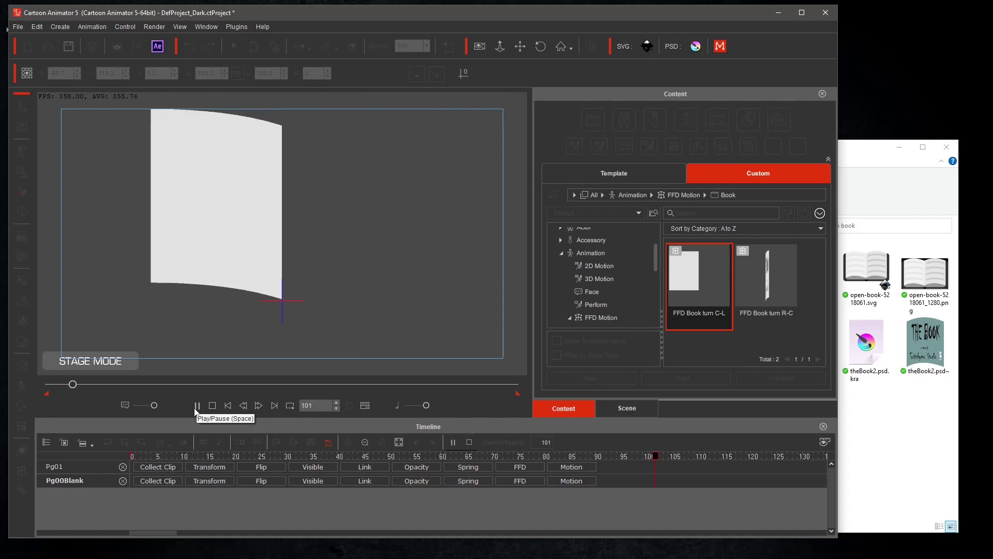
pyautogui.click(214, 407)
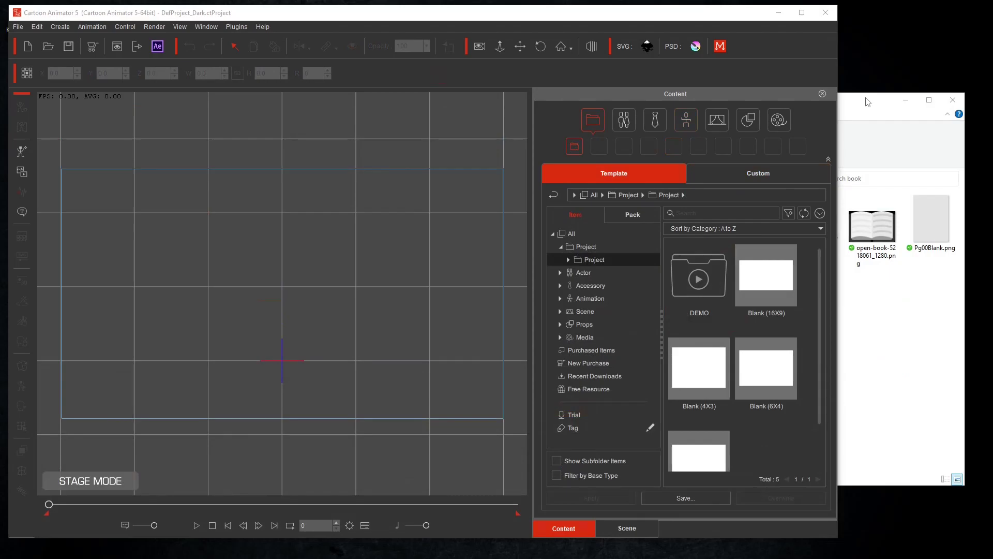
# Import book_openNoPages.png from Explorer as a static image prop in the new scene.
pyautogui.click(868, 102)
pyautogui.click(741, 238)
pyautogui.moveTo(756, 225); pyautogui.dragTo(284, 345)
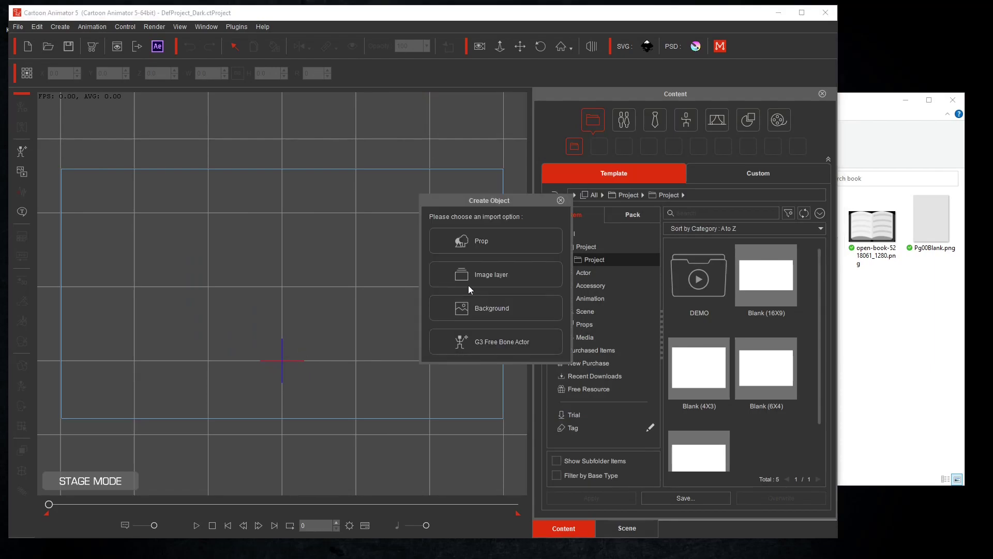
pyautogui.click(486, 243)
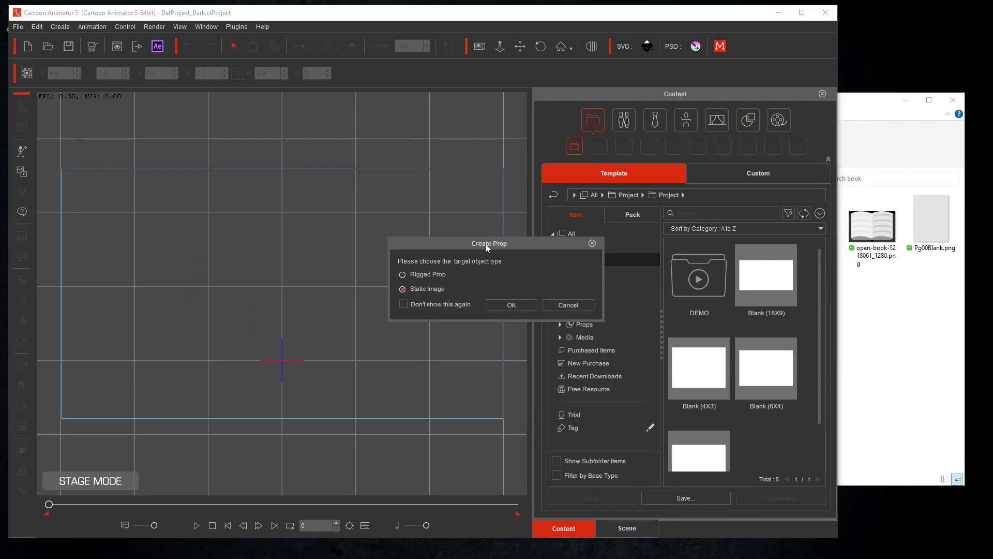
pyautogui.click(510, 304)
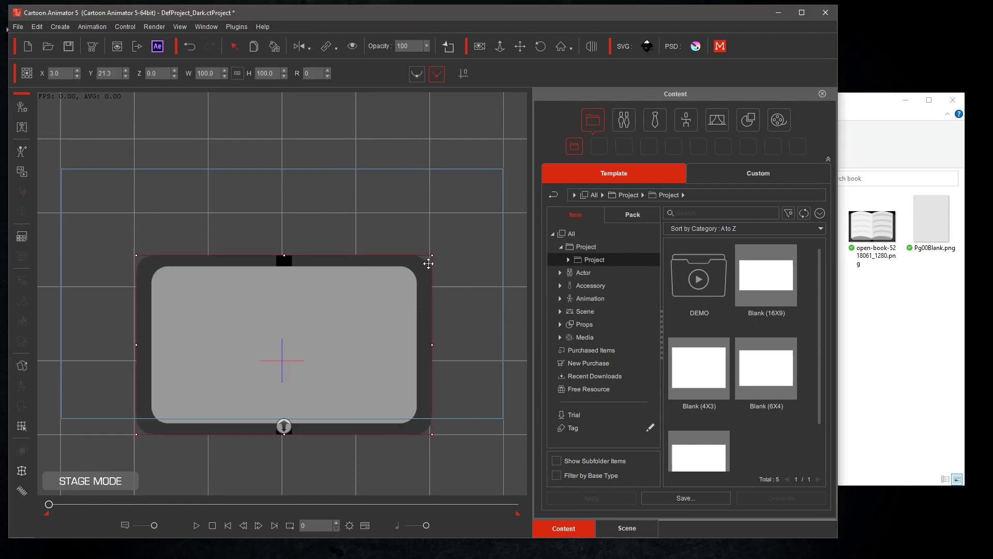
# Push the open-book prop back to Z -519, scale it to 139.3% and move it up.
pyautogui.moveTo(284, 426); pyautogui.dragTo(350, 308)
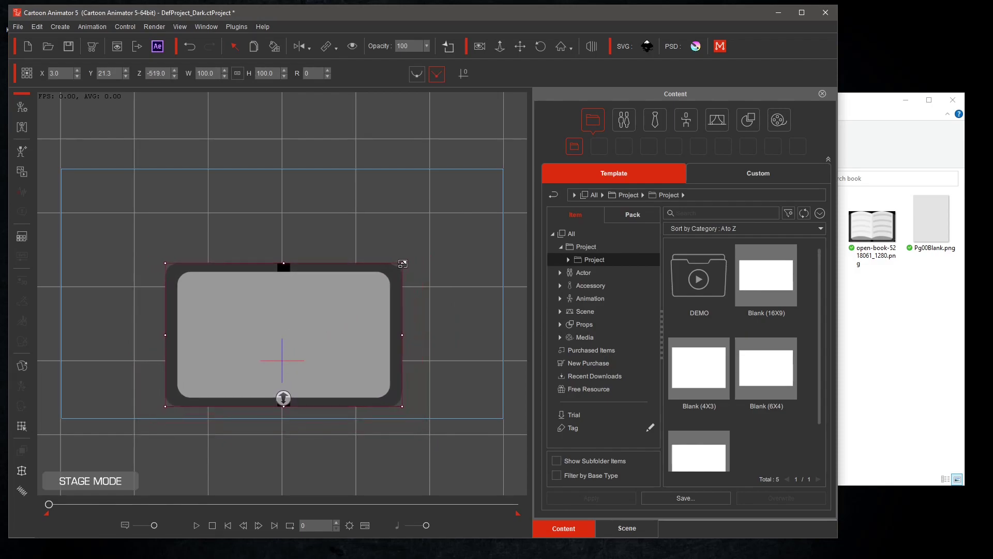
pyautogui.moveTo(402, 264); pyautogui.dragTo(436, 221)
pyautogui.moveTo(346, 337); pyautogui.dragTo(344, 289)
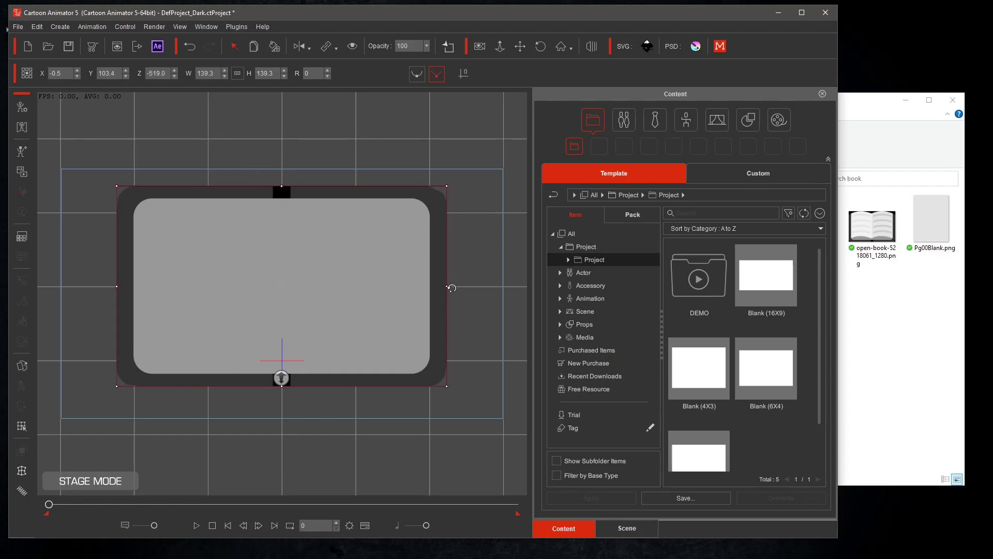
# Import Pg00Blank.png as a prop and place it on the book's left side.
pyautogui.click(879, 105)
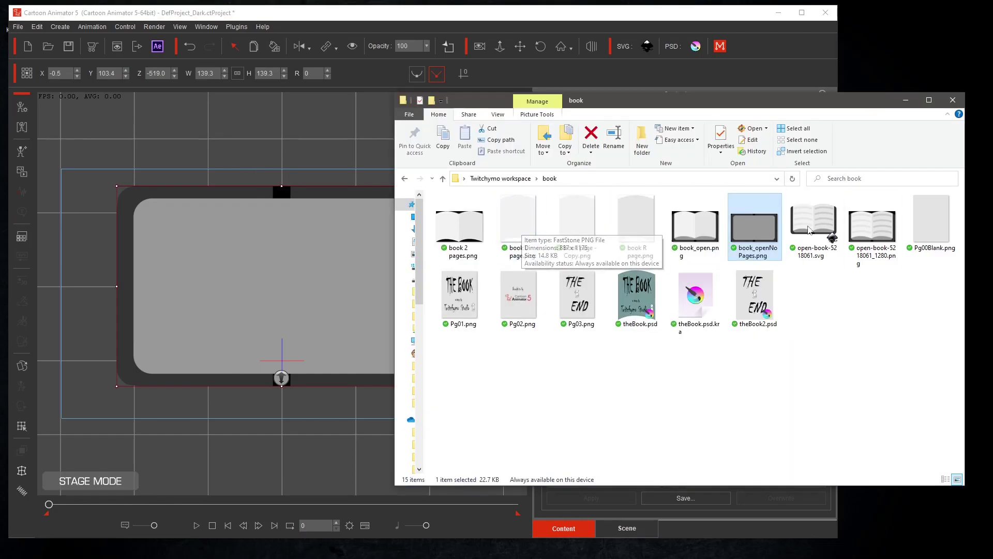
pyautogui.moveTo(931, 220); pyautogui.dragTo(430, 207)
pyautogui.click(483, 239)
pyautogui.moveTo(335, 292); pyautogui.dragTo(248, 292)
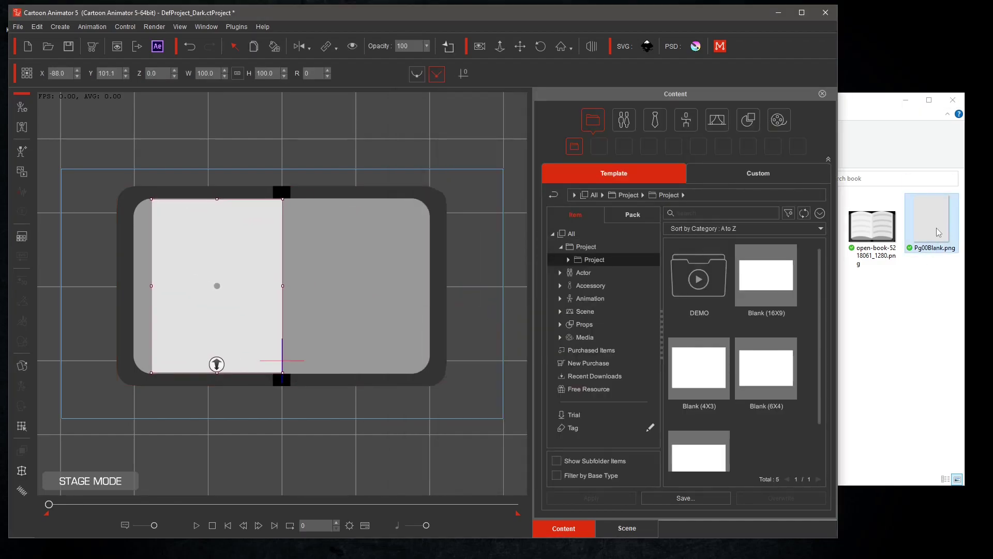
# Import the THE BOOK cover image as a prop, then hide Pg01 in the Scene list.
pyautogui.click(925, 267)
pyautogui.moveTo(450, 299); pyautogui.dragTo(378, 293)
pyautogui.click(453, 306)
pyautogui.click(627, 528)
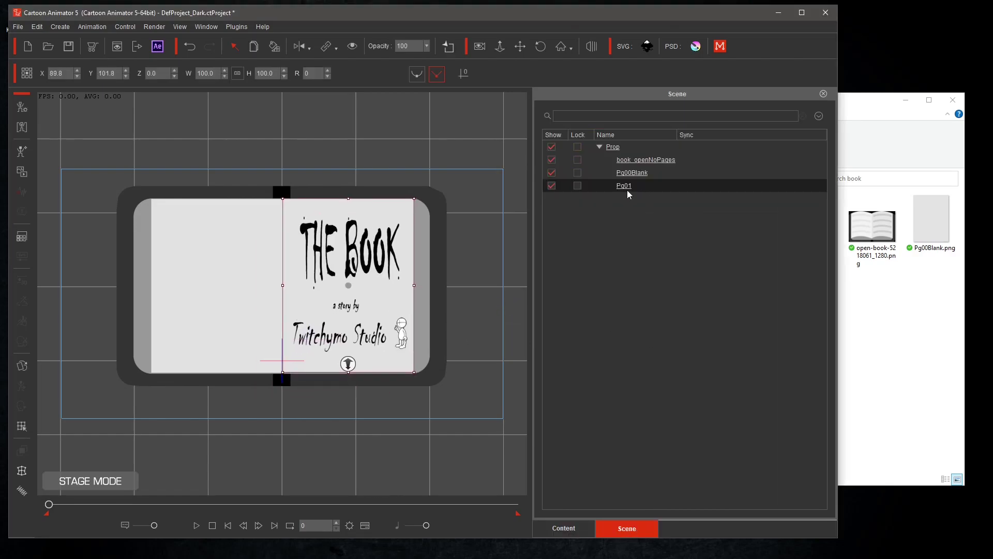
pyautogui.click(553, 185)
# Import Pg02 as a prop, enlarge it over the right page and refit Pg01 to match.
pyautogui.click(900, 337)
pyautogui.moveTo(444, 281); pyautogui.dragTo(490, 239)
pyautogui.click(460, 308)
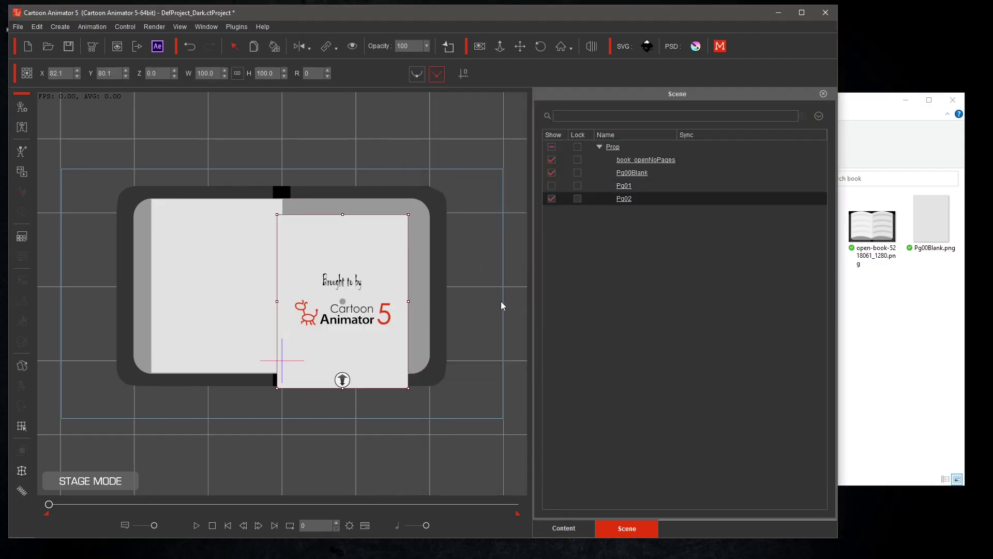
pyautogui.click(190, 52)
pyautogui.moveTo(414, 203); pyautogui.dragTo(416, 197)
pyautogui.click(551, 185)
pyautogui.hotkey('ctrl', 'z')
pyautogui.hotkey('ctrl', 'z')
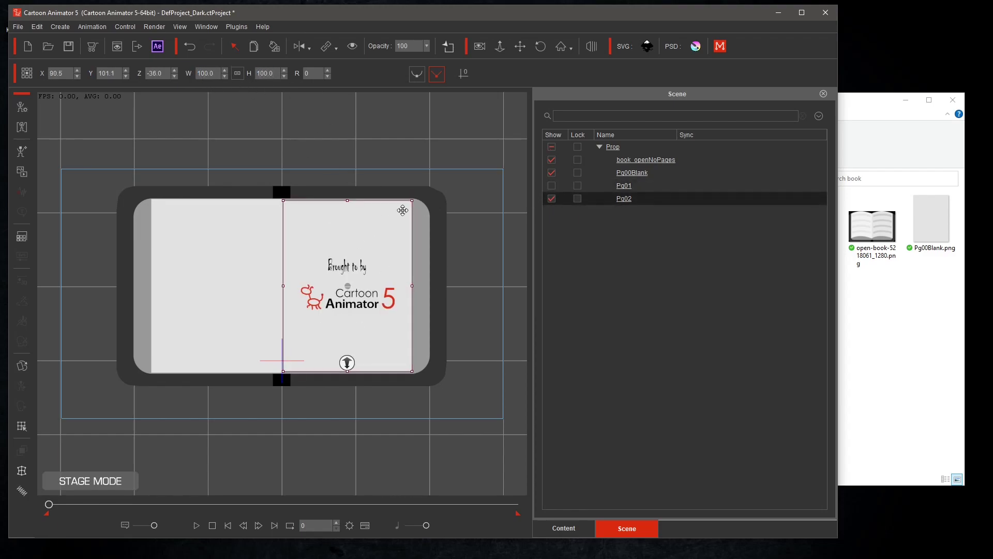
pyautogui.click(552, 186)
pyautogui.click(551, 185)
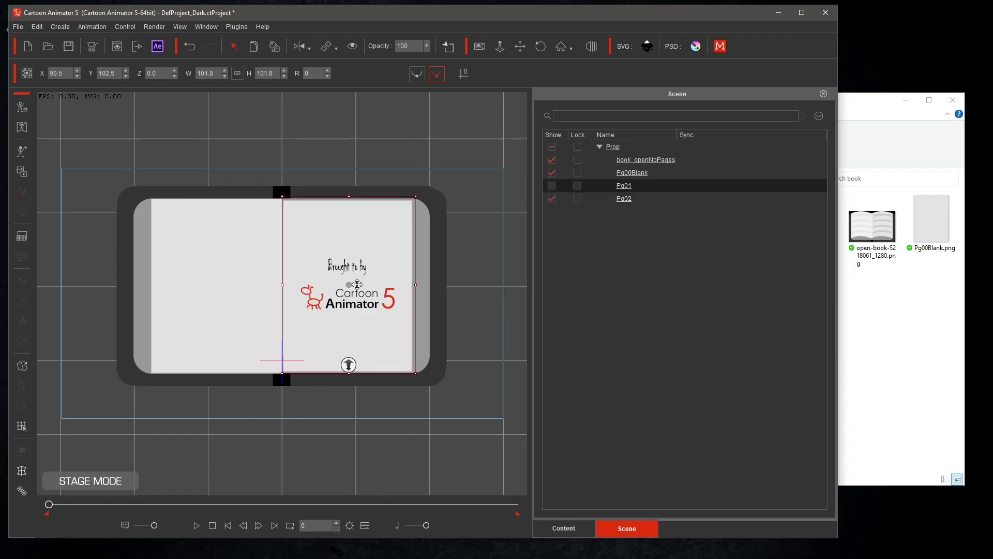
pyautogui.moveTo(359, 285); pyautogui.dragTo(358, 287)
pyautogui.moveTo(417, 200); pyautogui.dragTo(416, 203)
# Hide Pg02, import Pg03 as a prop, then re-show Pg02 and push it back in depth.
pyautogui.click(218, 233)
pyautogui.click(409, 203)
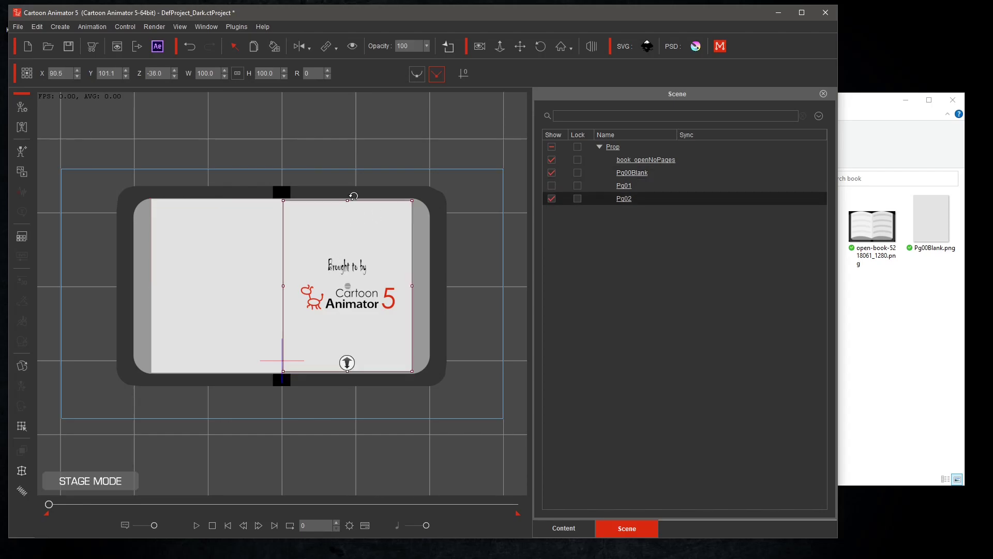
pyautogui.click(205, 226)
pyautogui.click(344, 230)
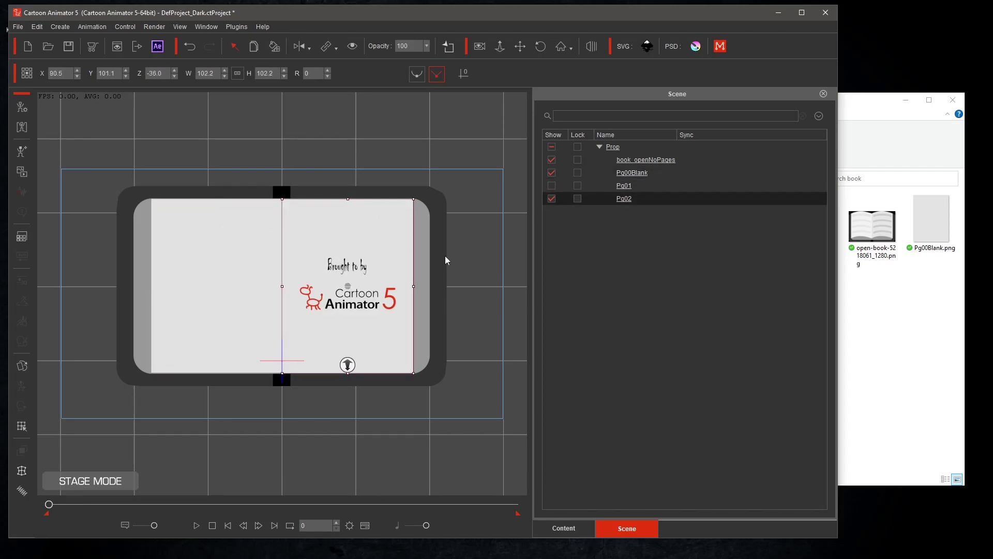
pyautogui.click(551, 198)
pyautogui.click(900, 362)
pyautogui.moveTo(577, 295); pyautogui.dragTo(310, 285)
pyautogui.click(467, 296)
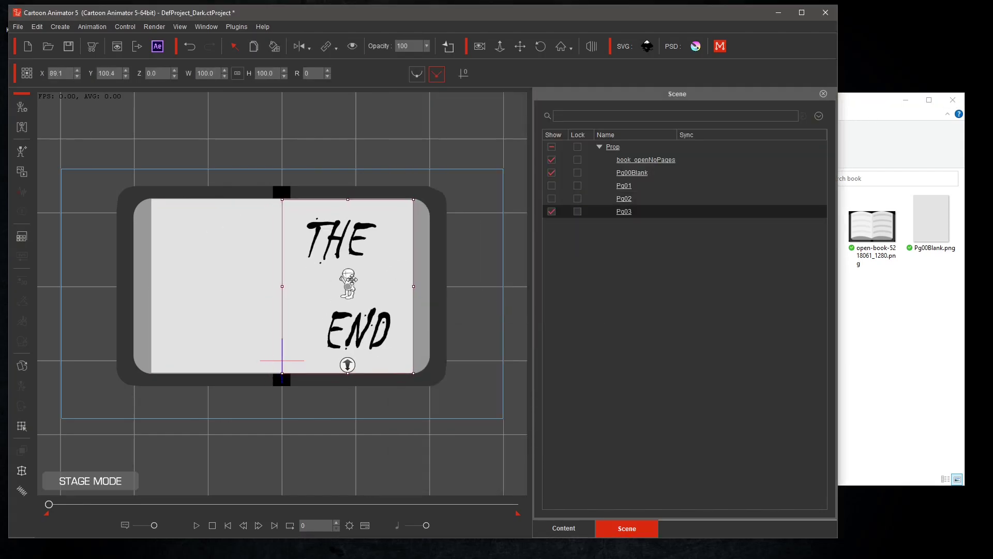
pyautogui.click(551, 199)
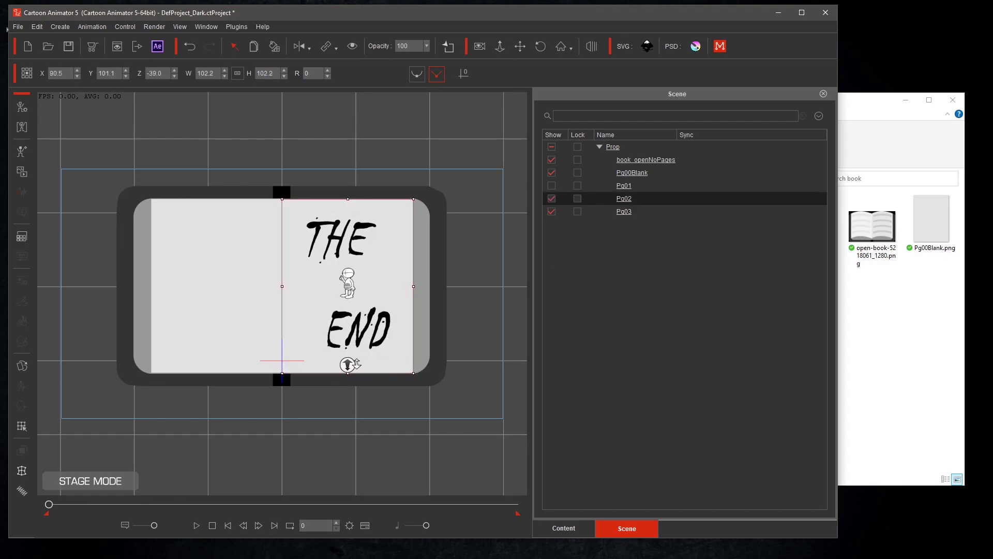
pyautogui.moveTo(357, 364); pyautogui.dragTo(367, 348)
# Enlarge and shift Pg03 to match the other pages, checking THE END beneath the upper pages.
pyautogui.click(403, 289)
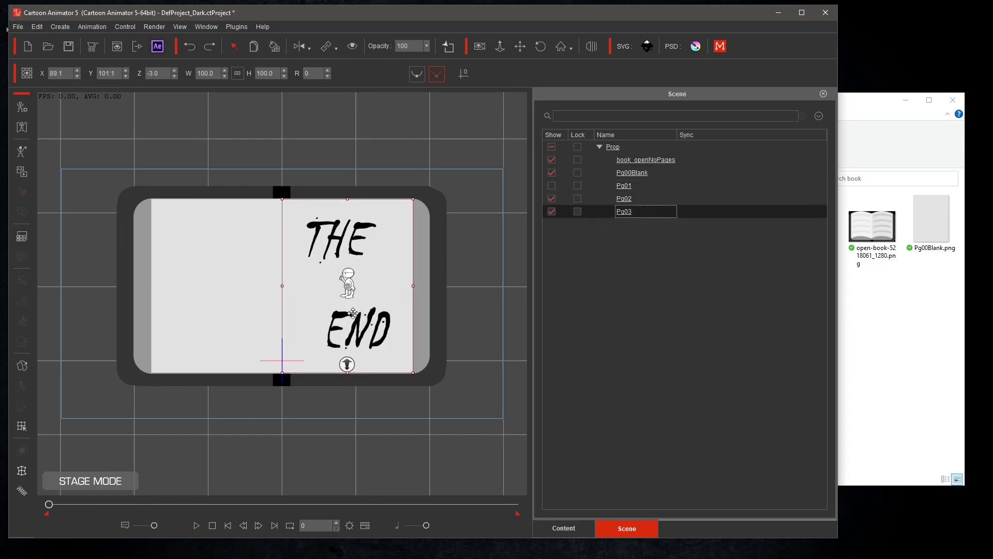
pyautogui.moveTo(408, 203); pyautogui.dragTo(413, 199)
pyautogui.moveTo(366, 251); pyautogui.dragTo(370, 251)
pyautogui.click(551, 198)
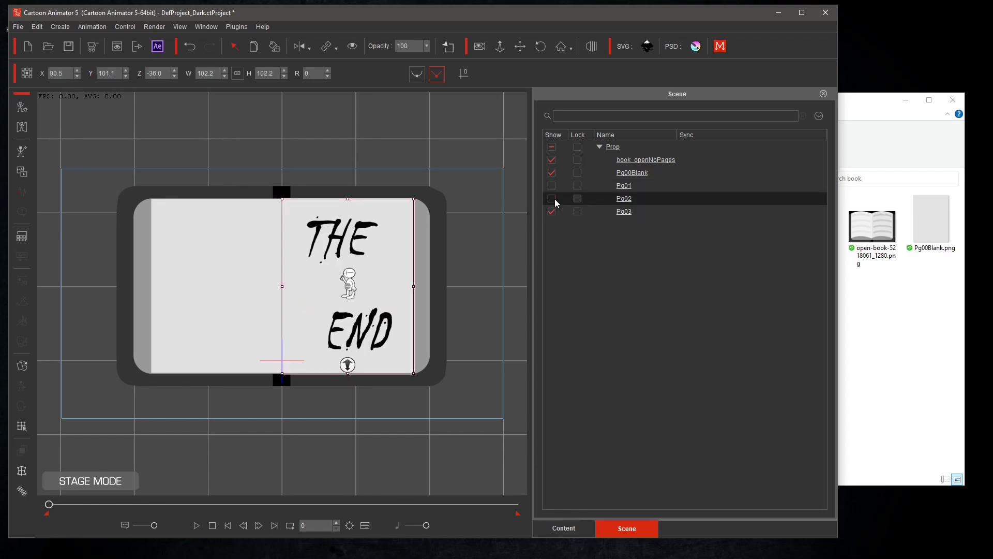
pyautogui.hotkey('ctrl', 'z')
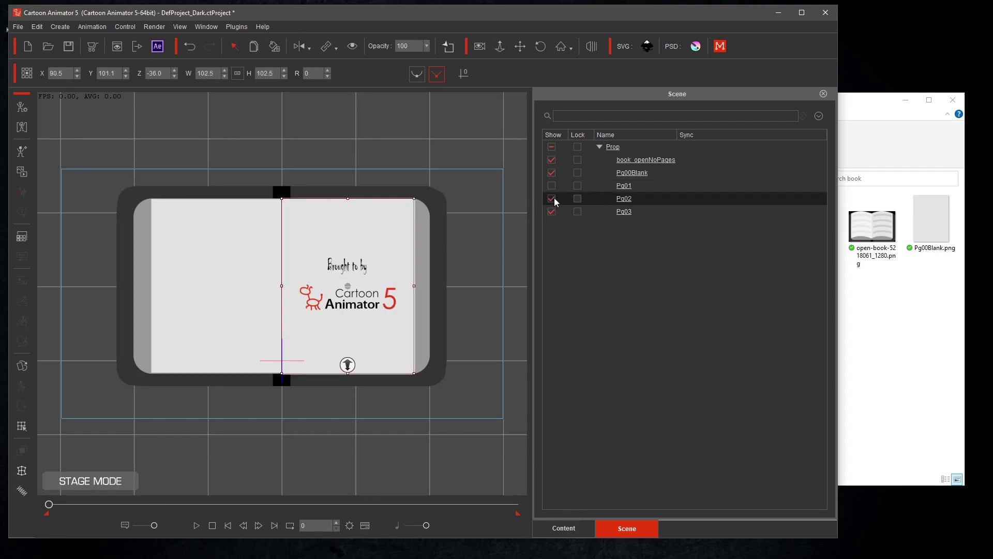
pyautogui.click(552, 185)
pyautogui.click(551, 186)
pyautogui.click(552, 198)
pyautogui.click(551, 185)
pyautogui.click(551, 198)
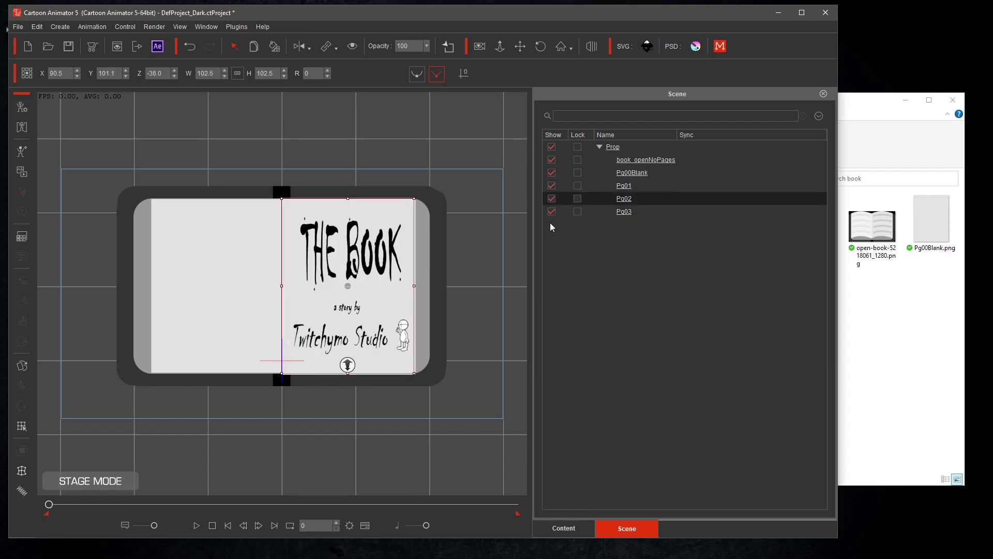
pyautogui.moveTo(331, 285); pyautogui.dragTo(333, 285)
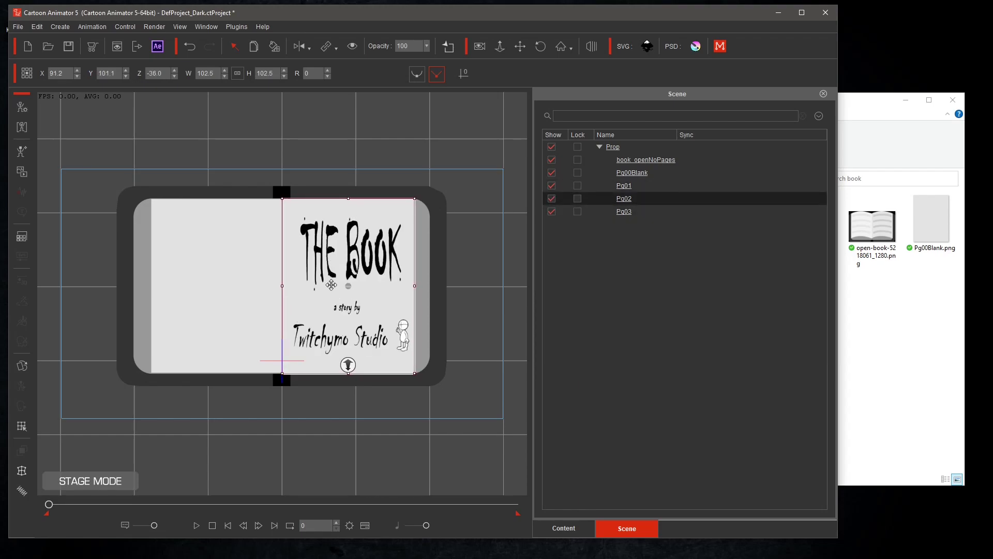
# Toggle Pg01 and Pg02 visibility to compare, leaving every page visible.
pyautogui.click(551, 185)
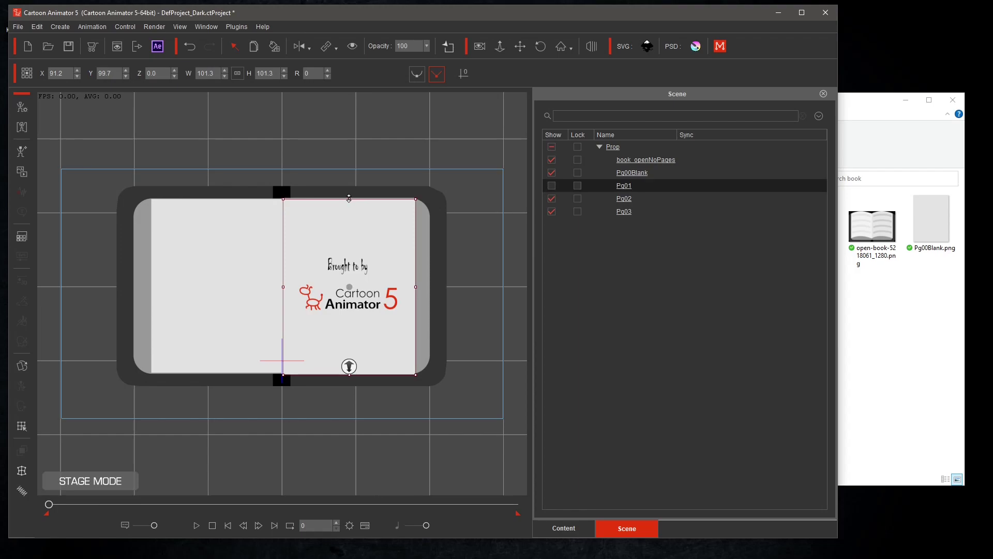
pyautogui.click(552, 185)
pyautogui.click(551, 186)
pyautogui.click(551, 199)
pyautogui.click(551, 198)
pyautogui.click(552, 185)
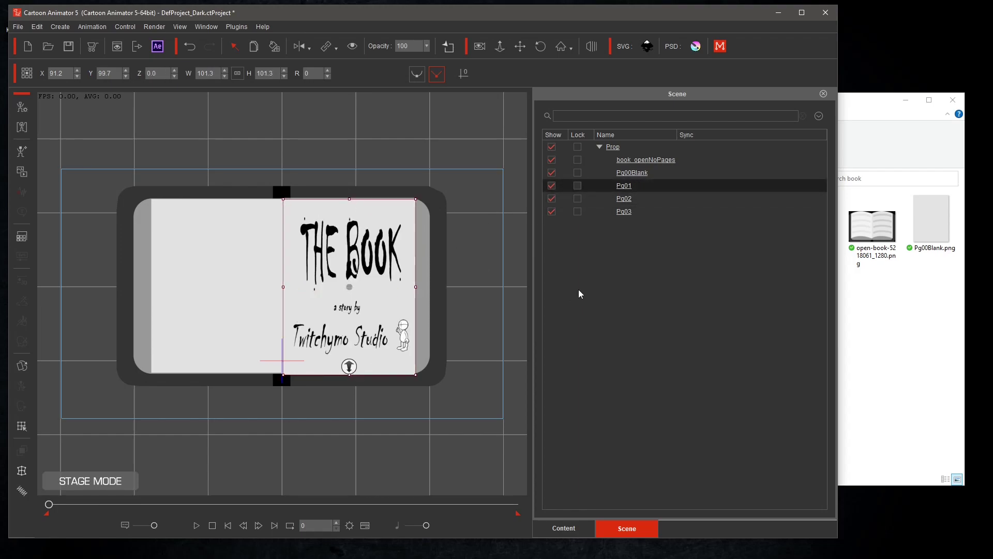
# Push the blank page back, enlarge it, and add an aligned second Pg00Blank copy.
pyautogui.click(632, 172)
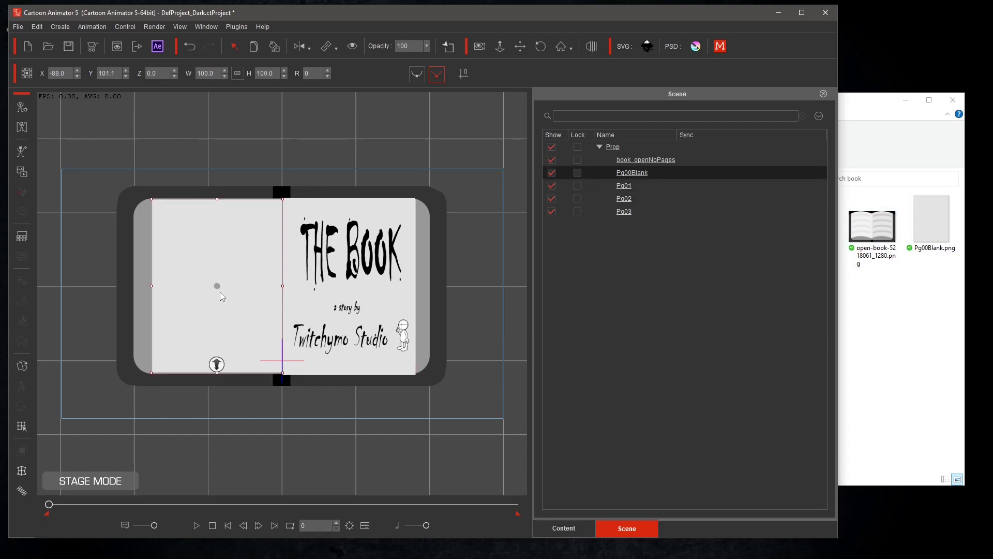
pyautogui.moveTo(217, 363); pyautogui.dragTo(248, 270)
pyautogui.moveTo(931, 220); pyautogui.dragTo(230, 291)
pyautogui.click(517, 270)
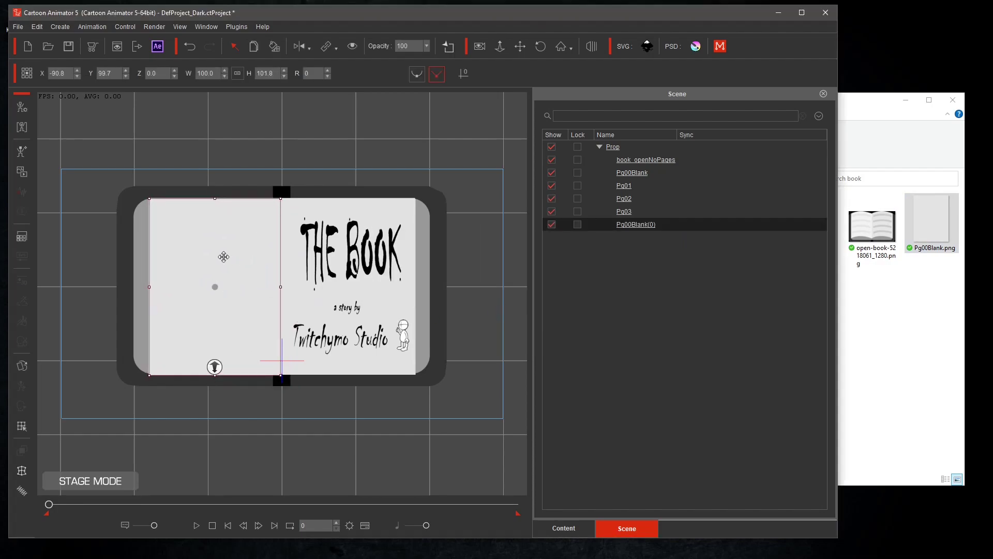
pyautogui.moveTo(224, 257); pyautogui.dragTo(224, 256)
pyautogui.click(641, 228)
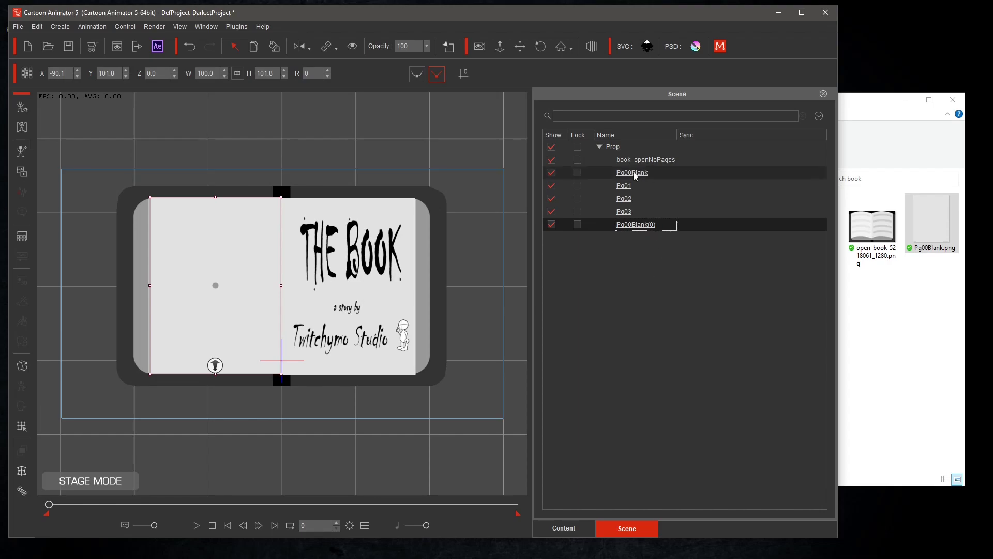
# Rename the original blank page prop to 'Pg static', leaving the copy as Pg00Blank.
pyautogui.click(636, 173)
pyautogui.click(640, 175)
pyautogui.write('Pg static')
pyautogui.press('Return')
pyautogui.doubleClick(634, 226)
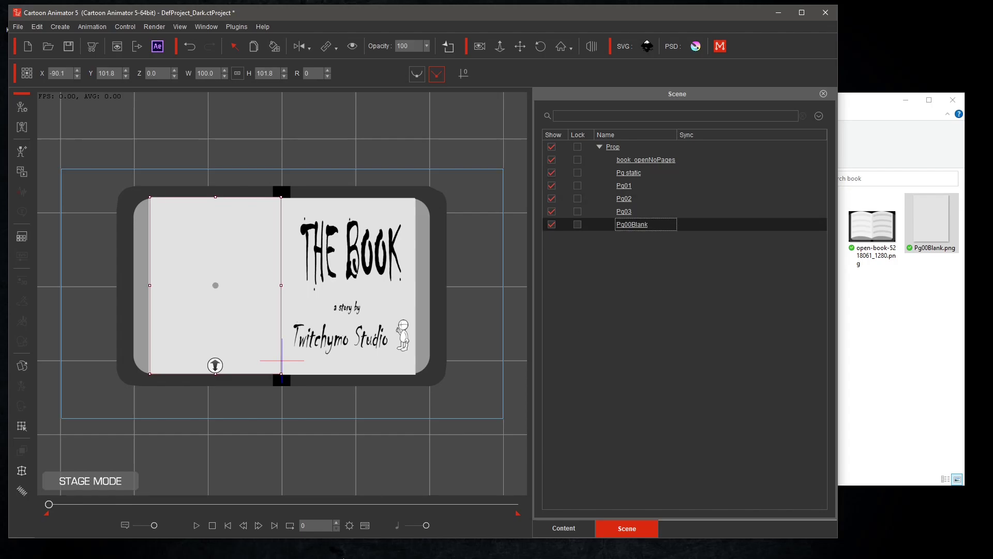
# Open the FFD Motion Book library and apply FFD Book turn R-C to the selected page.
pyautogui.click(365, 525)
pyautogui.click(564, 409)
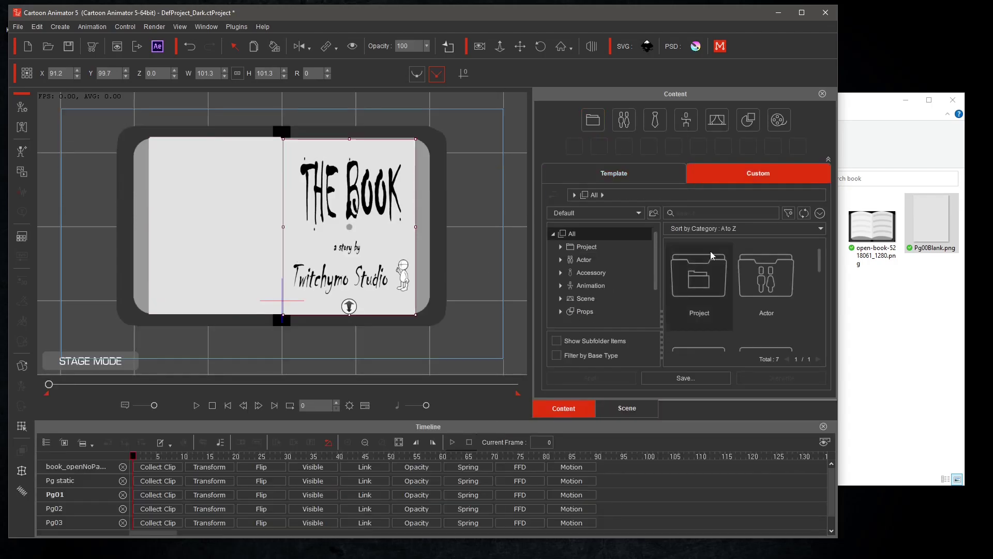
pyautogui.click(561, 281)
pyautogui.scroll(-1, 600, 279)
pyautogui.click(600, 308)
pyautogui.doubleClick(698, 275)
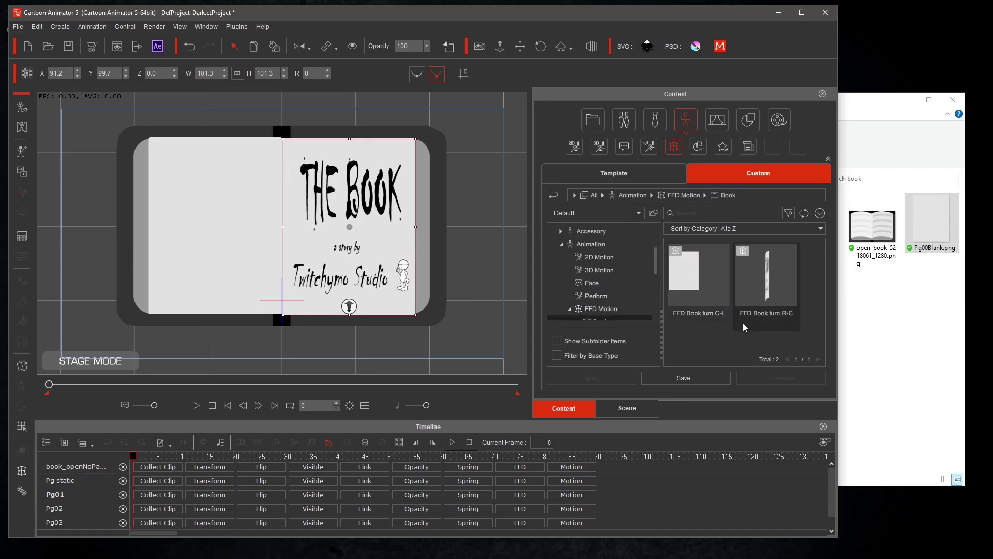
pyautogui.doubleClick(763, 282)
pyautogui.click(212, 405)
# Apply FFD Book turn C-L to the left blank page and preview it through frame 55.
pyautogui.click(196, 203)
pyautogui.click(689, 279)
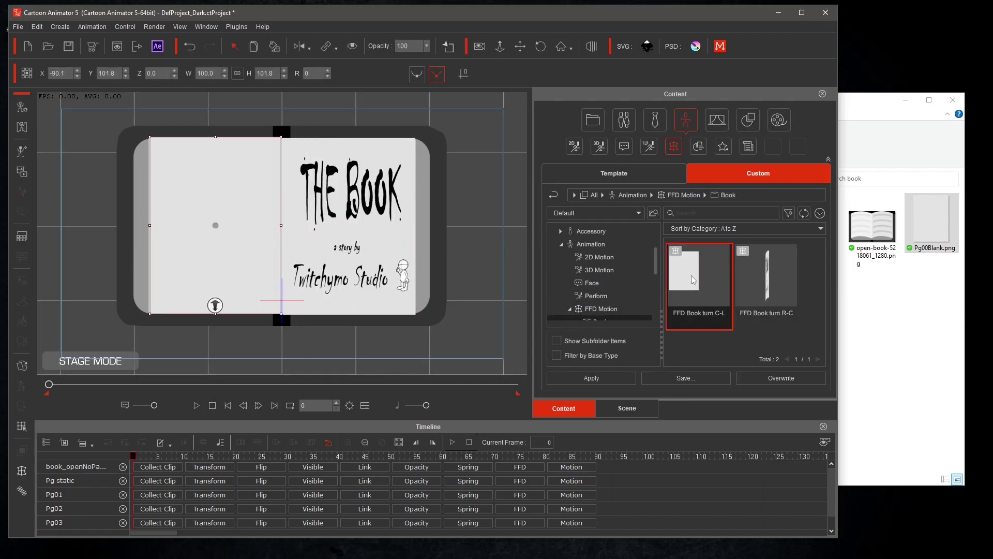
pyautogui.click(196, 405)
pyautogui.click(212, 405)
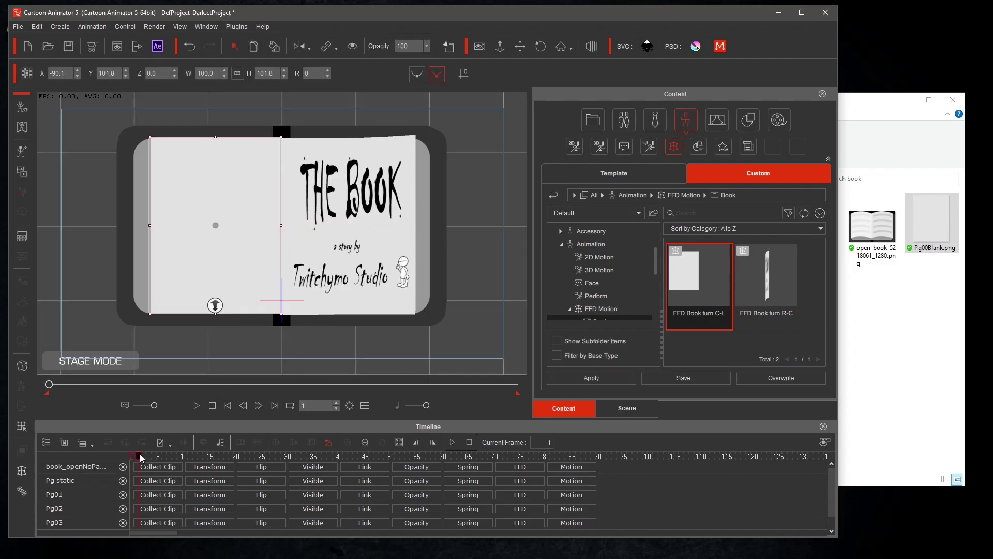
pyautogui.moveTo(141, 455); pyautogui.dragTo(419, 501)
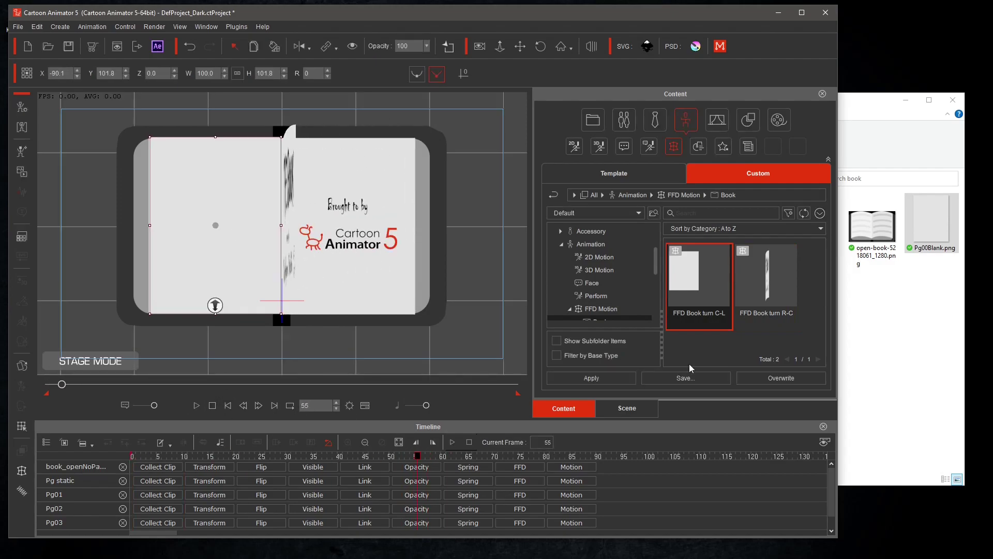
pyautogui.click(626, 408)
pyautogui.click(563, 408)
pyautogui.press('space')
pyautogui.click(212, 405)
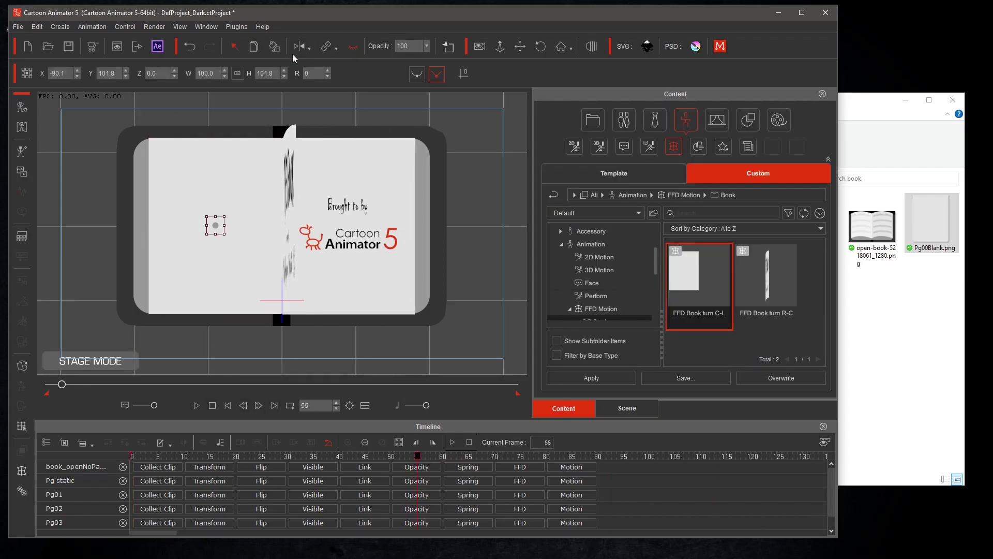
# Apply FFD Book turn R-C to the right-hand page Pg01 at frame 104.
pyautogui.click(317, 248)
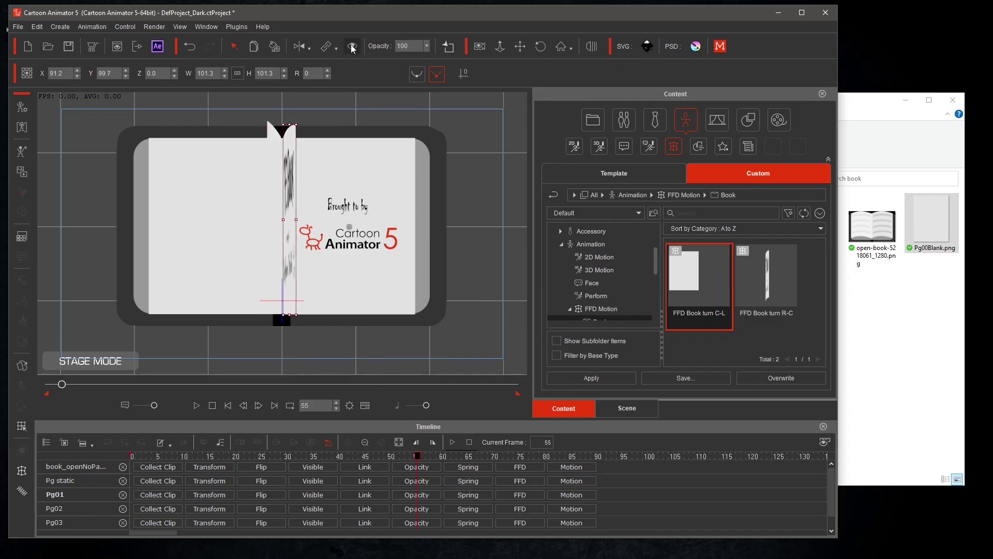
pyautogui.click(196, 405)
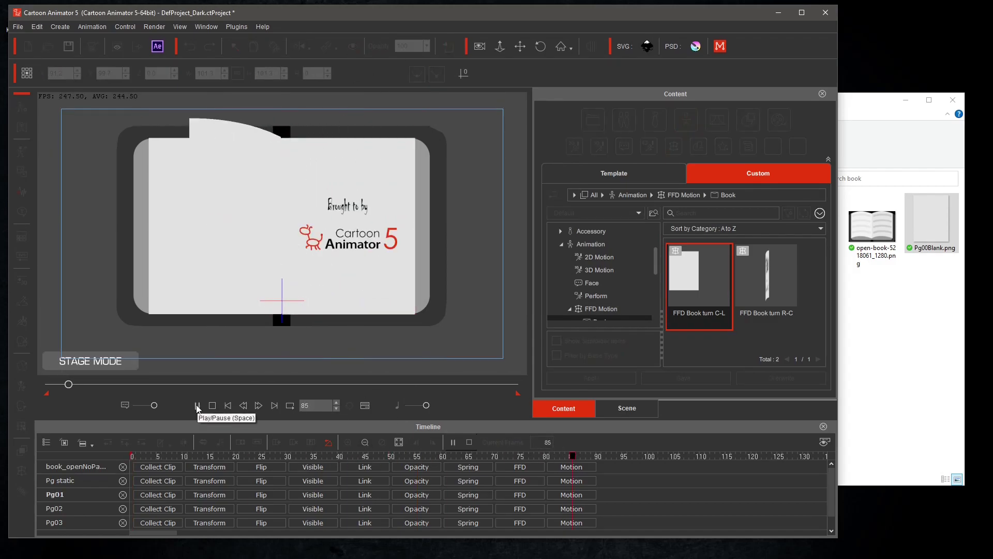
pyautogui.moveTo(650, 461); pyautogui.dragTo(674, 468)
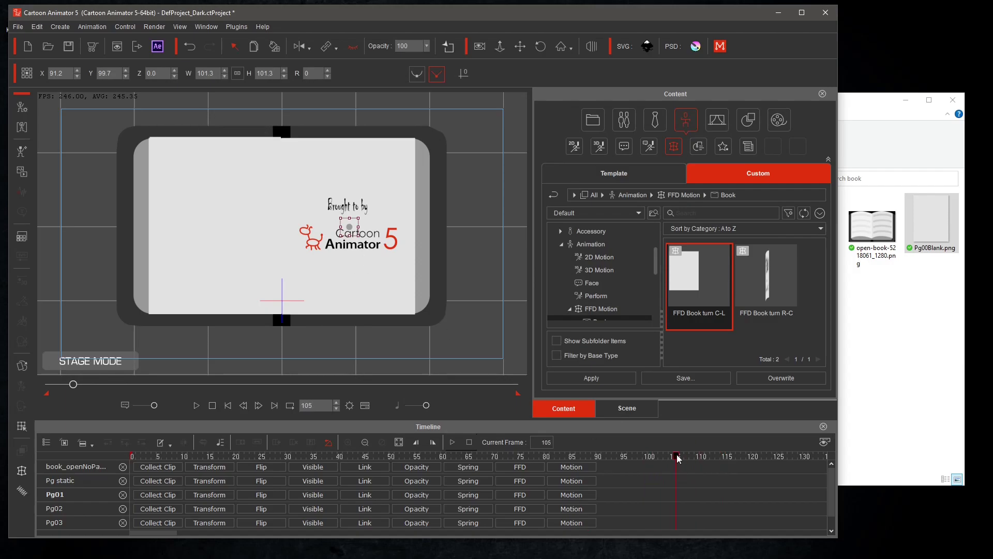
pyautogui.moveTo(767, 279); pyautogui.dragTo(440, 320)
# Toggle Pg02's visibility key at frame 105, where THE END page shows.
pyautogui.click(212, 405)
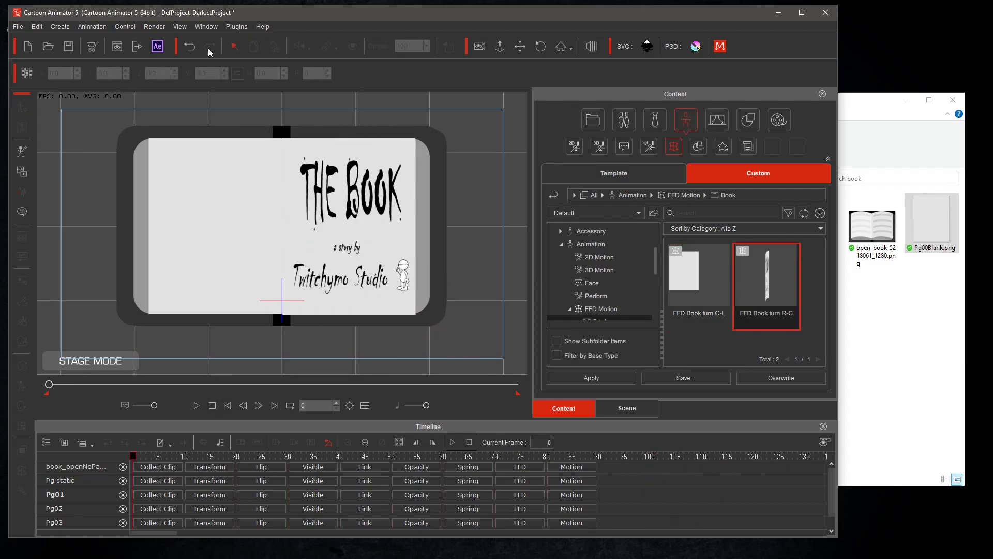
pyautogui.click(627, 408)
pyautogui.click(624, 199)
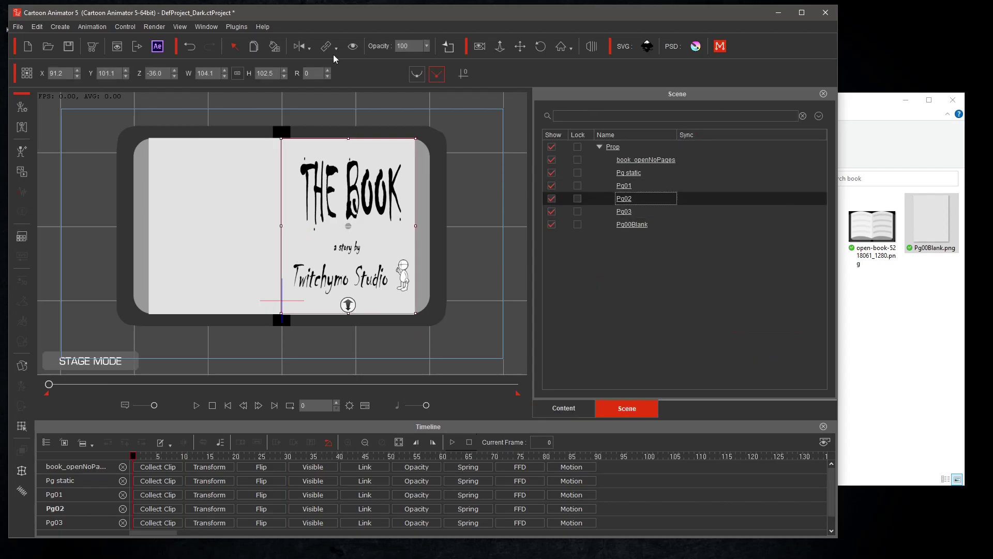
pyautogui.moveTo(488, 455); pyautogui.dragTo(676, 446)
pyautogui.click(353, 46)
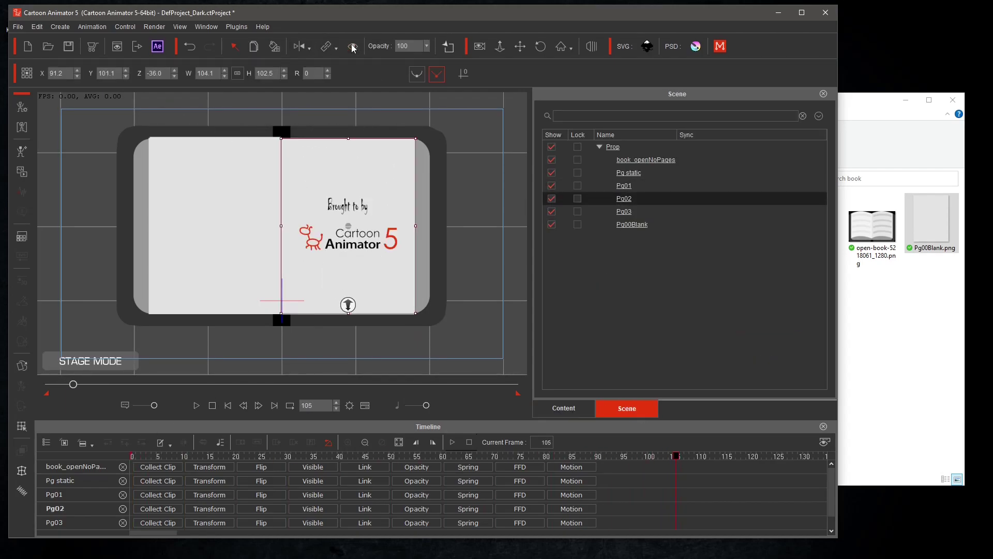
# Play the animation to check it, stopping at frame 56 and scrubbing back to the title page.
pyautogui.click(563, 408)
pyautogui.click(196, 405)
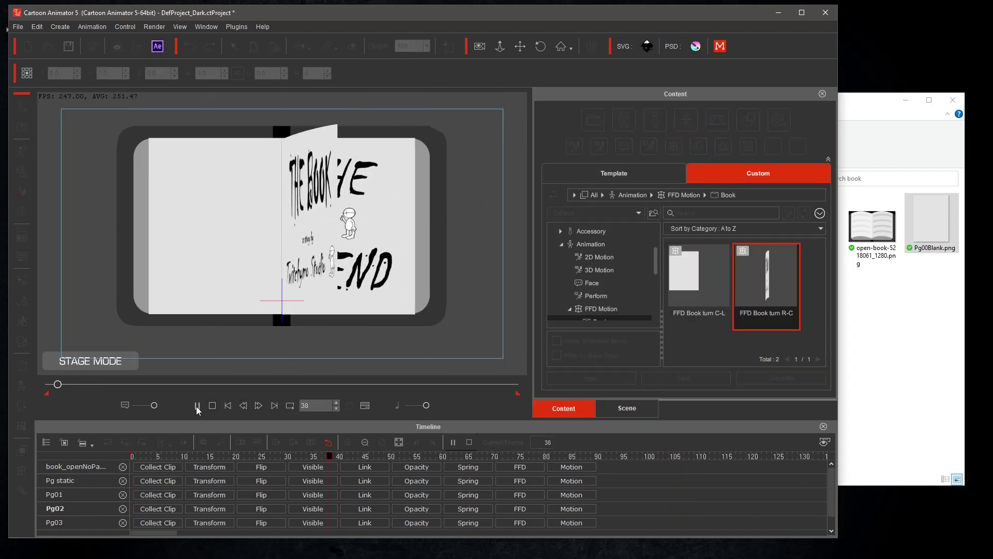
pyautogui.click(421, 458)
pyautogui.moveTo(676, 456); pyautogui.dragTo(805, 484)
# Reselect Pg02 and scrub the timeline to frame 158.
pyautogui.click(627, 408)
pyautogui.click(624, 199)
pyautogui.moveTo(140, 539); pyautogui.dragTo(174, 539)
pyautogui.moveTo(306, 482); pyautogui.dragTo(521, 484)
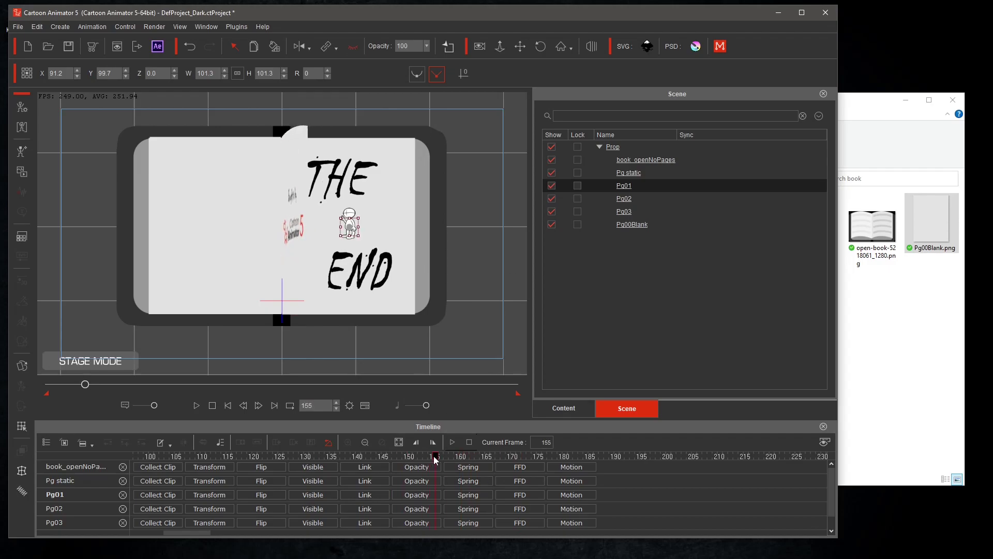
pyautogui.moveTo(438, 455)
pyautogui.mouseDown()
pyautogui.moveTo(474, 459)
pyautogui.moveTo(451, 467)
pyautogui.mouseUp()
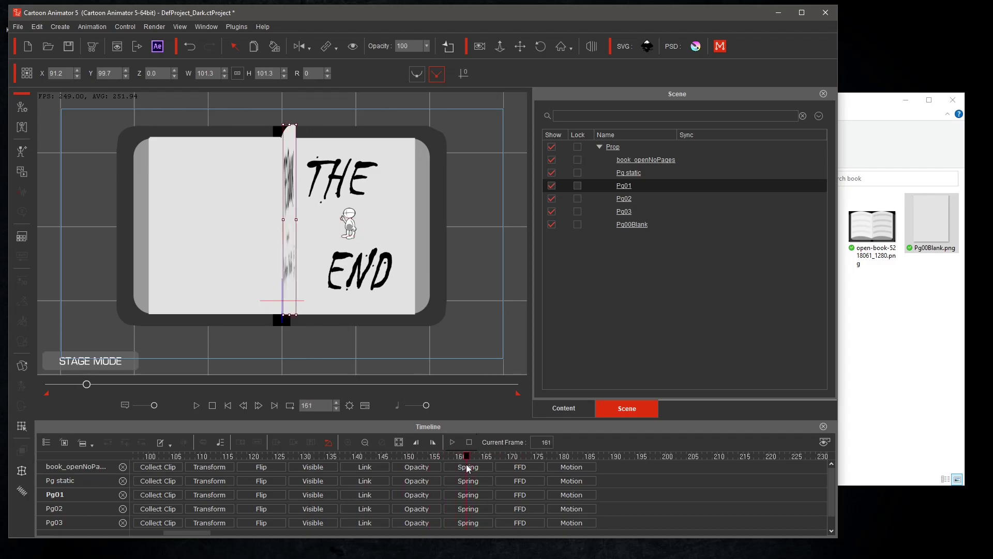
# Undo the last change, reselect Pg02 and settle on frame 160 mid-turn.
pyautogui.click(189, 46)
pyautogui.click(569, 407)
pyautogui.click(629, 407)
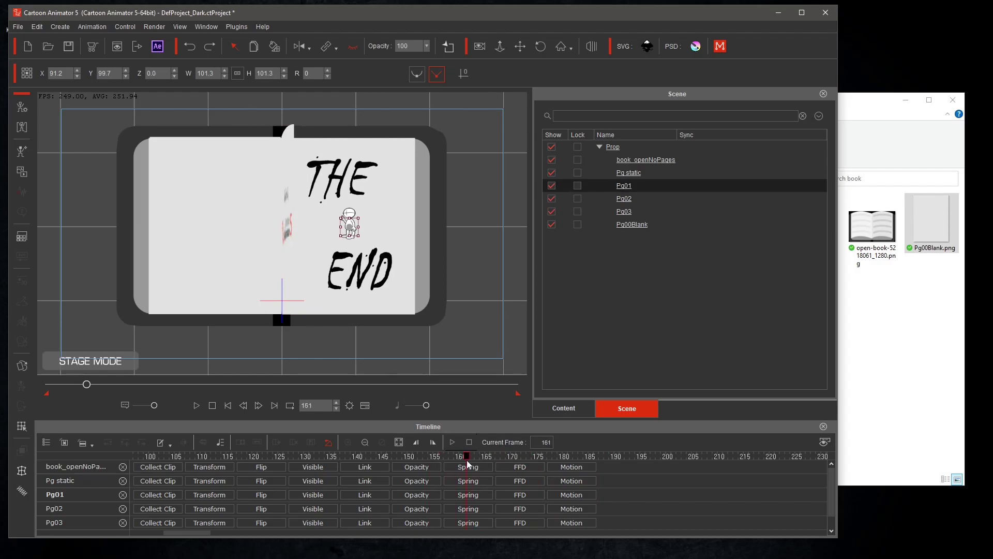
pyautogui.click(624, 199)
pyautogui.moveTo(469, 454)
pyautogui.mouseDown()
pyautogui.moveTo(449, 454)
pyautogui.moveTo(461, 457)
pyautogui.mouseUp()
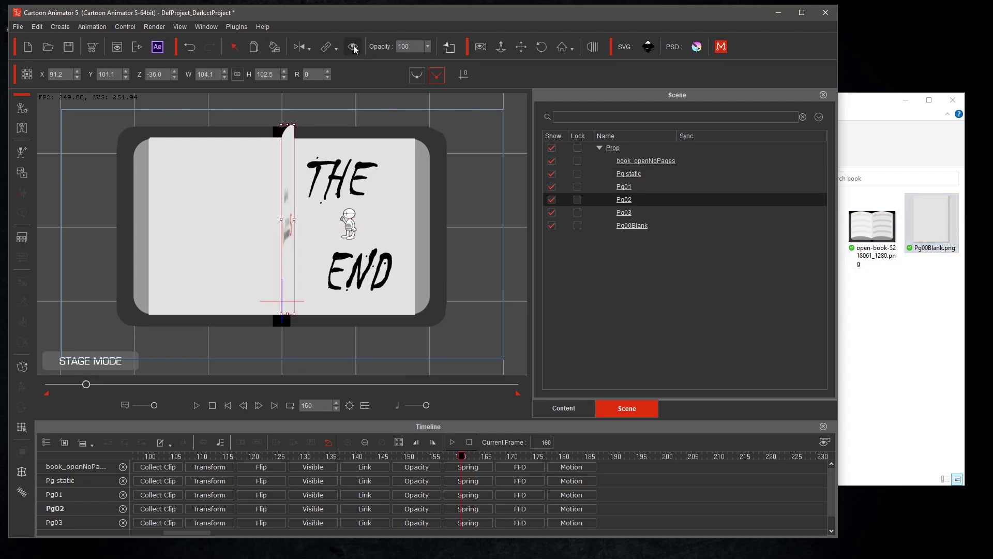
# Select the page, play the book, and move back to frame 210.
pyautogui.click(599, 228)
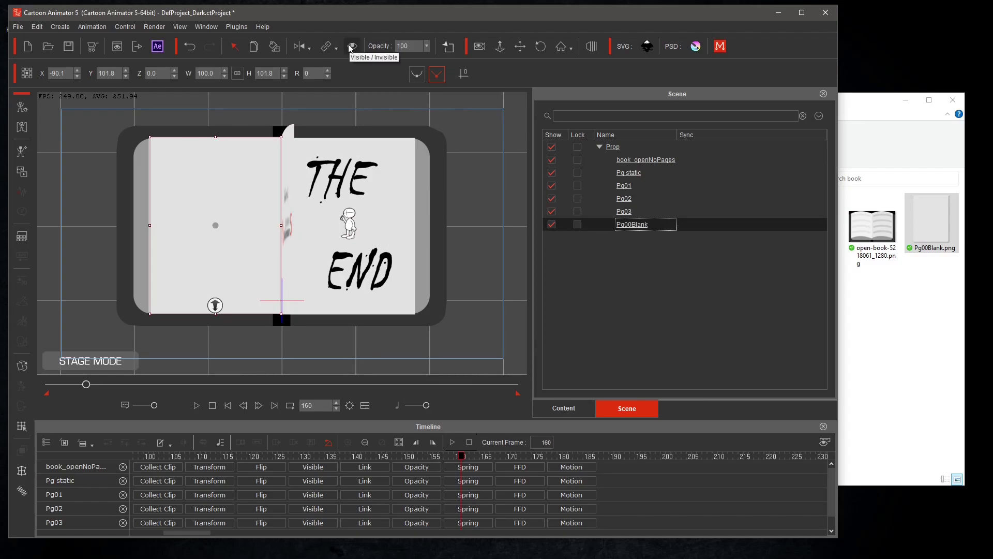
pyautogui.click(873, 228)
pyautogui.hotkey('alt', 'Tab')
pyautogui.click(563, 408)
pyautogui.press('space')
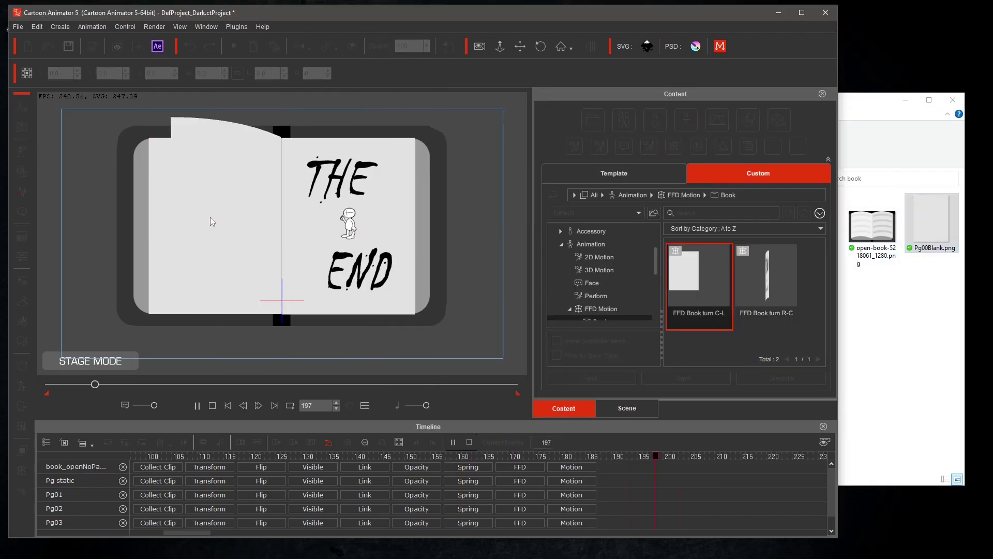
pyautogui.moveTo(595, 454); pyautogui.dragTo(525, 472)
# Apply the FFD Book turn R-C motion to the page and preview it.
pyautogui.moveTo(766, 280); pyautogui.dragTo(352, 222)
pyautogui.click(196, 405)
pyautogui.click(212, 455)
pyautogui.moveTo(249, 532); pyautogui.dragTo(240, 530)
pyautogui.moveTo(242, 455); pyautogui.dragTo(262, 462)
# Add the FFD Book turn C-L motion, play from frame 267, then stop and rewind.
pyautogui.click(695, 284)
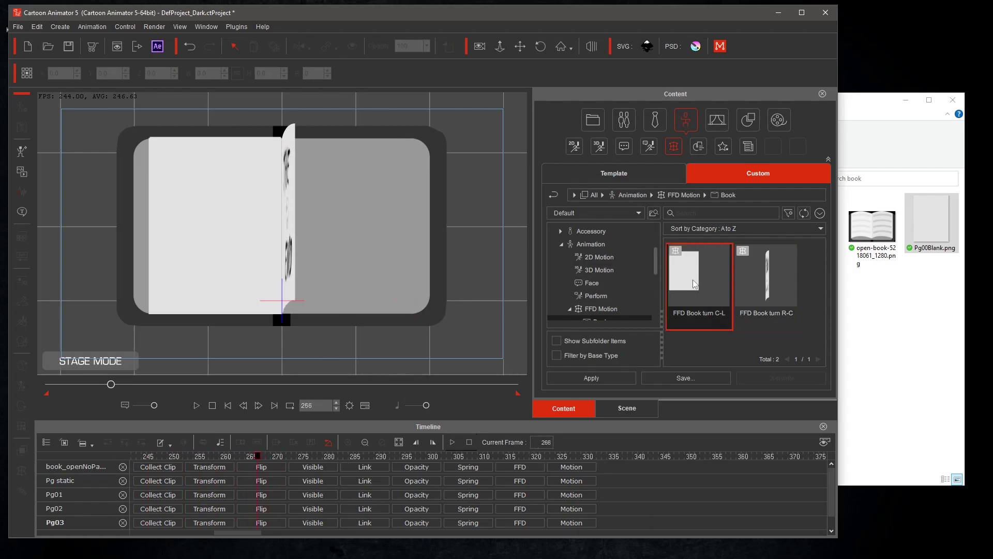
pyautogui.click(291, 218)
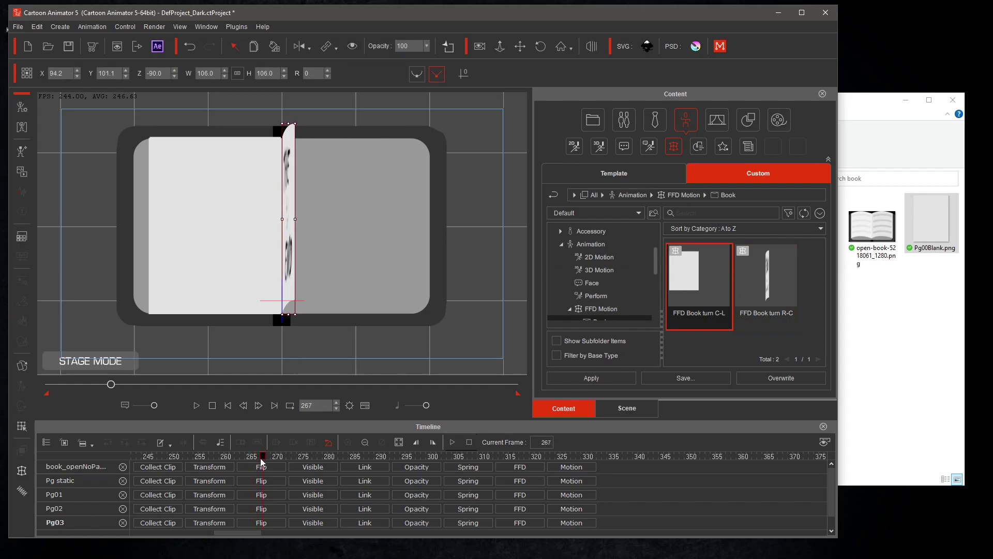
pyautogui.click(196, 405)
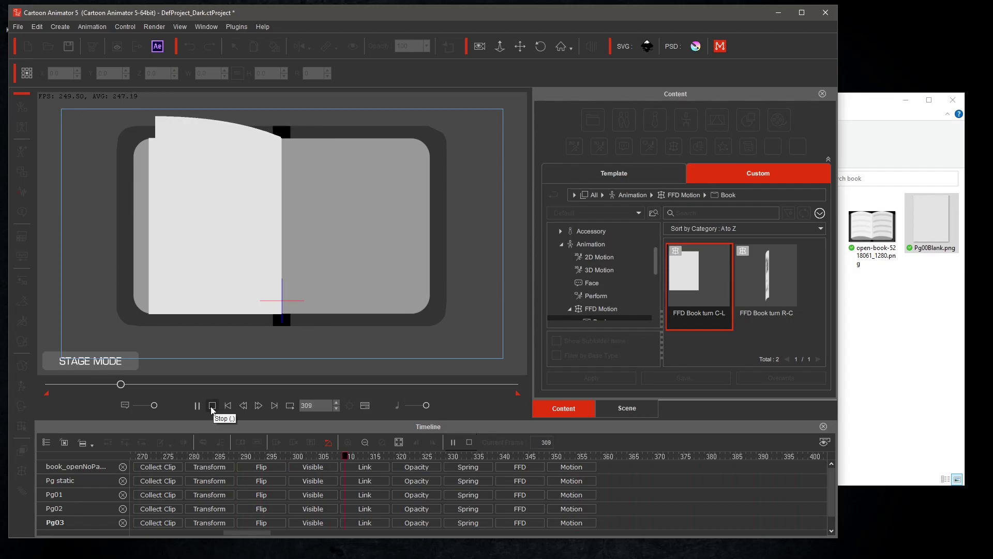
pyautogui.click(212, 408)
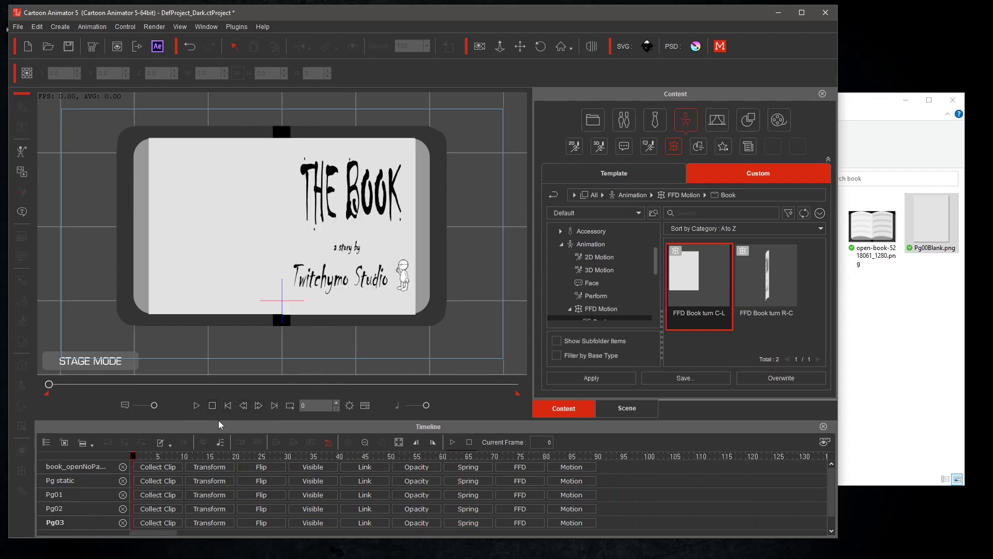
# Play the book from frame 0 so the title page turns to the credit page.
pyautogui.click(196, 407)
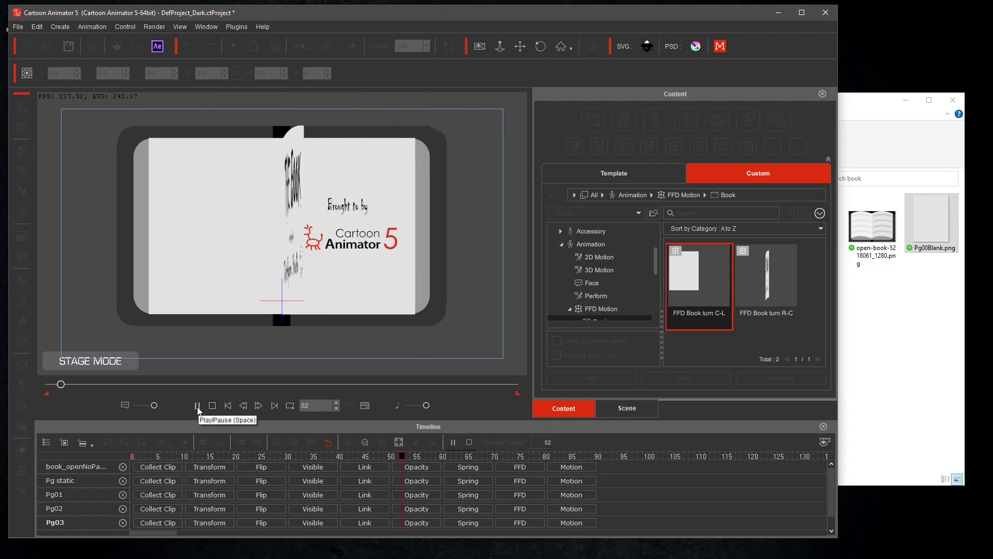